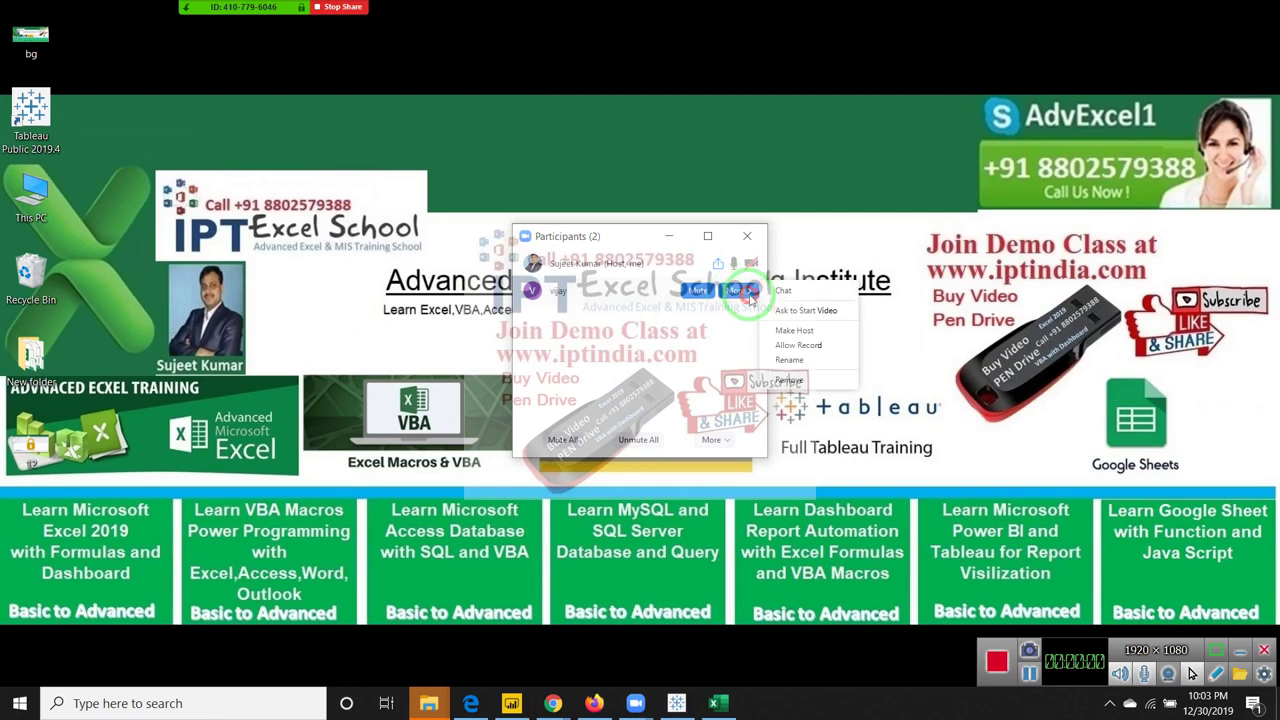
Close the Zoom participants list and dismiss the meeting options.
left_click(760, 322)
left_click(747, 237)
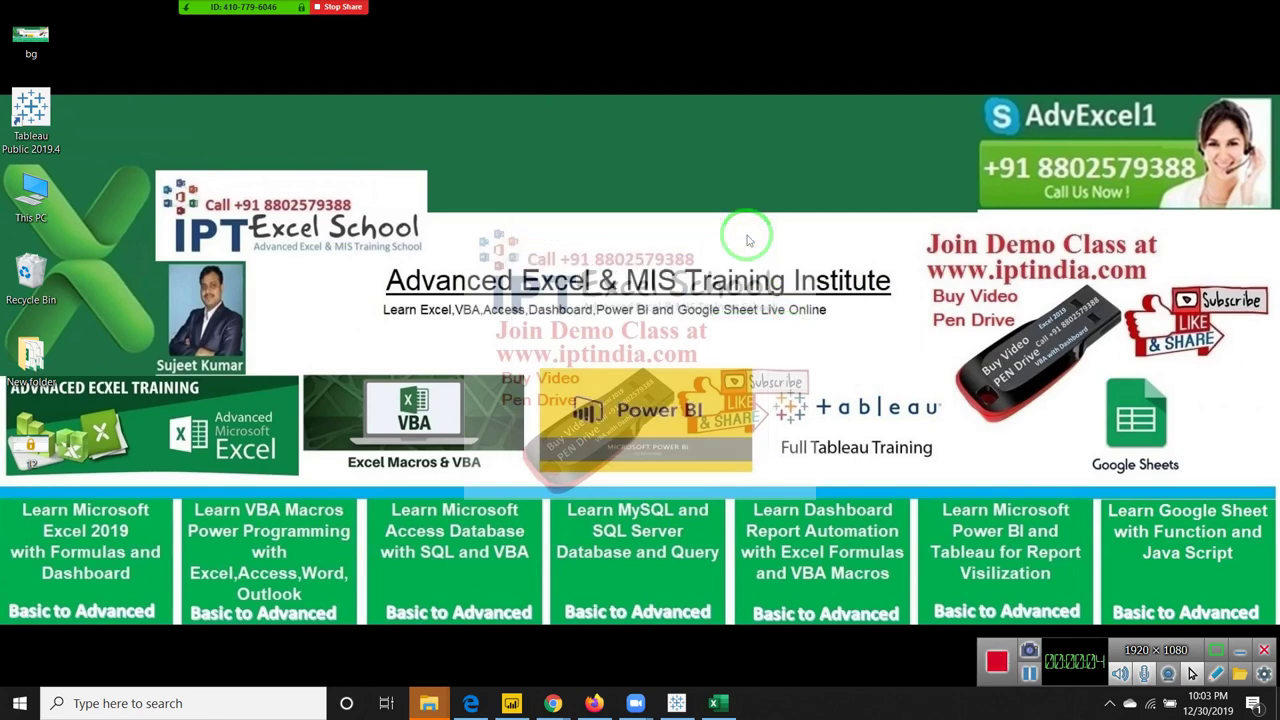
left_click(515, 5)
left_click(771, 123)
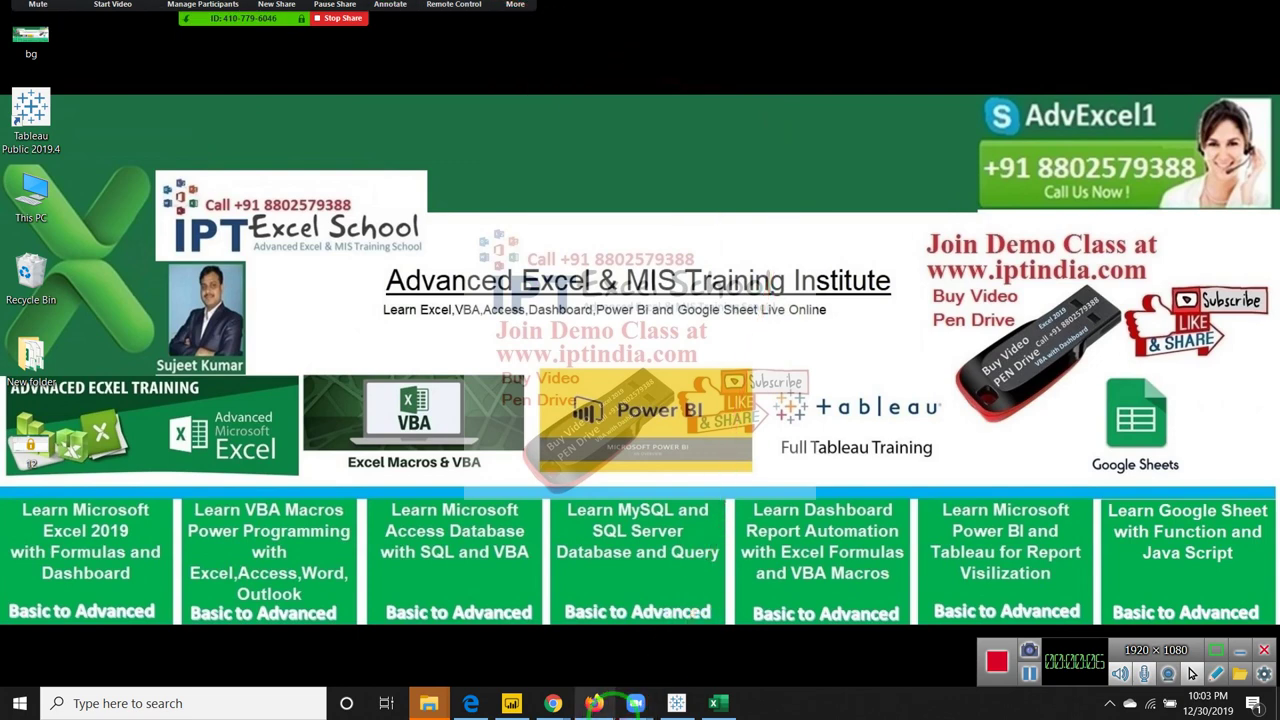
Bring the Chrome window showing the Google home page to the front.
mouse_move(594, 703)
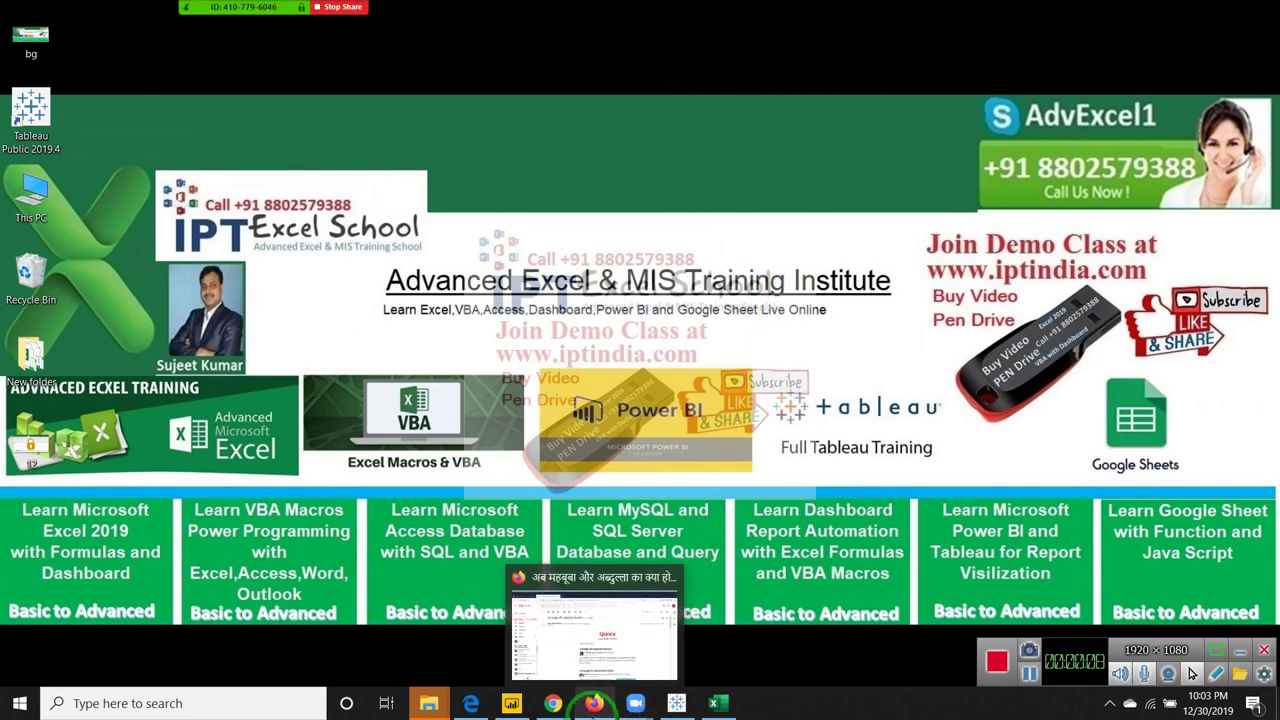
mouse_move(552, 703)
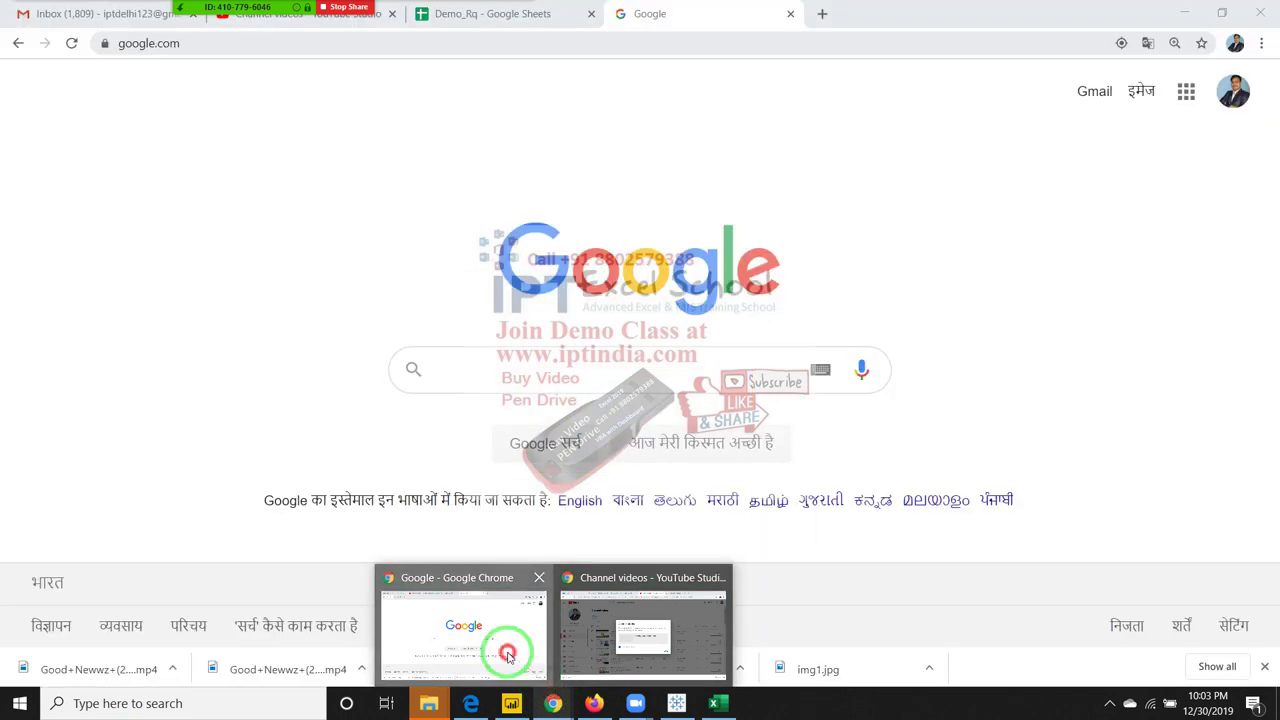
left_click(507, 600)
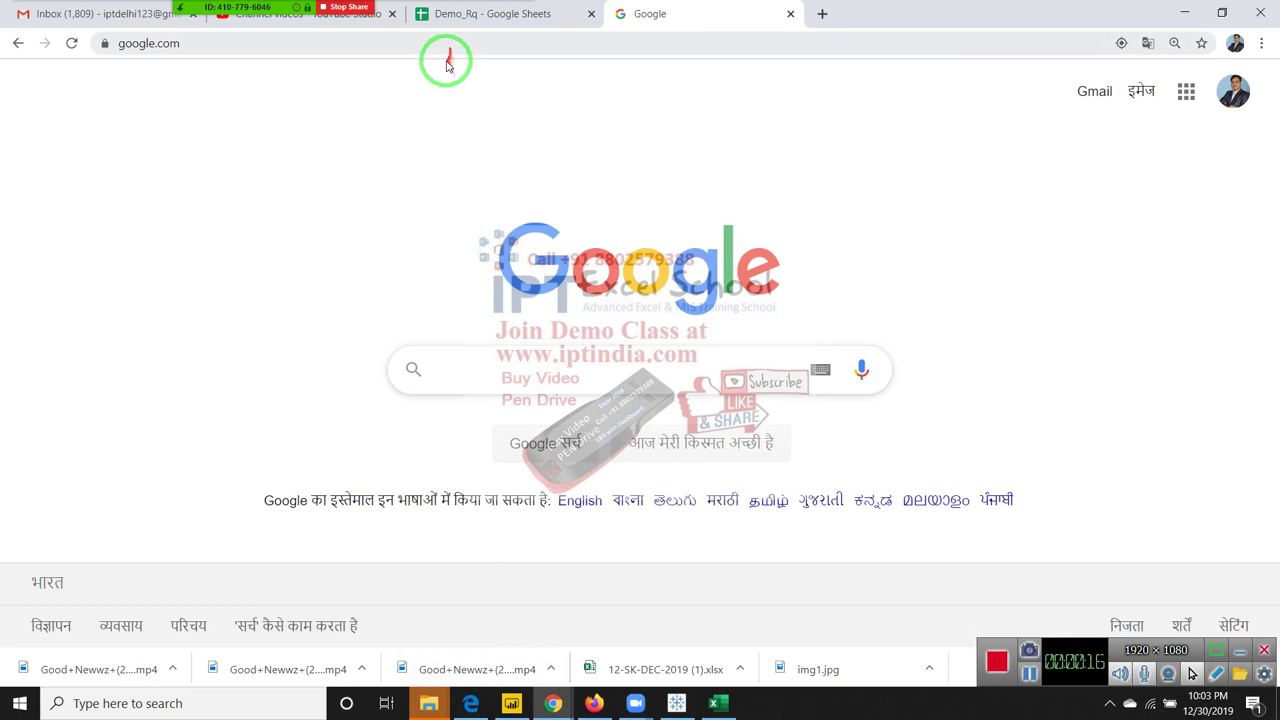
Open the Demo_Rq spreadsheet from the address bar suggestion.
left_click(447, 44)
type("d")
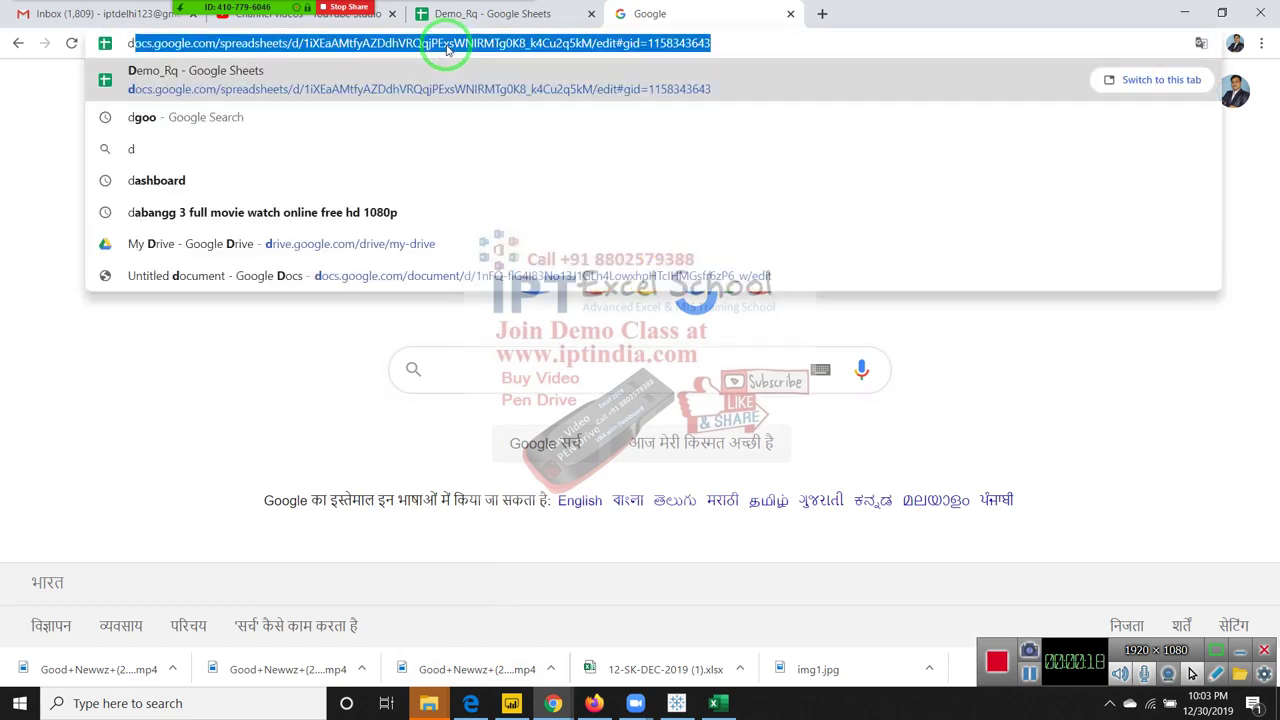
key("Return")
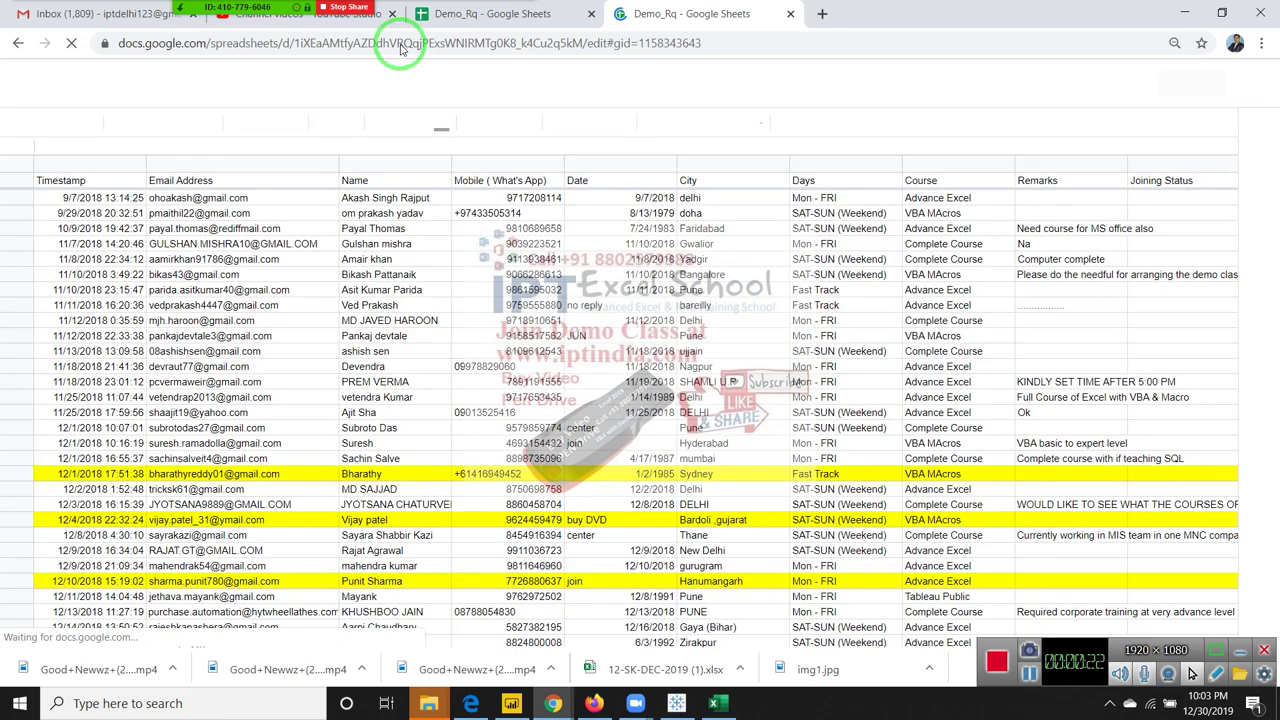
Close the duplicate Demo_Rq tab and open My Drive in a new tab.
left_click(790, 14)
left_click(623, 14)
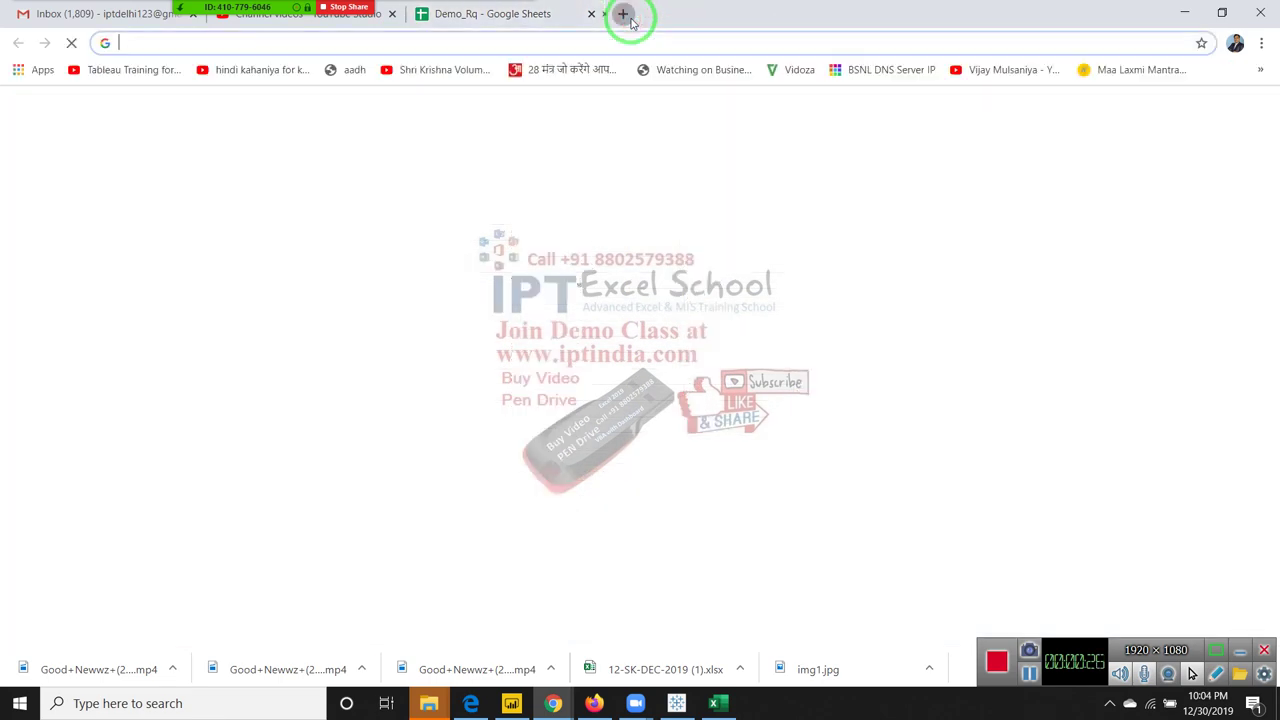
type("d")
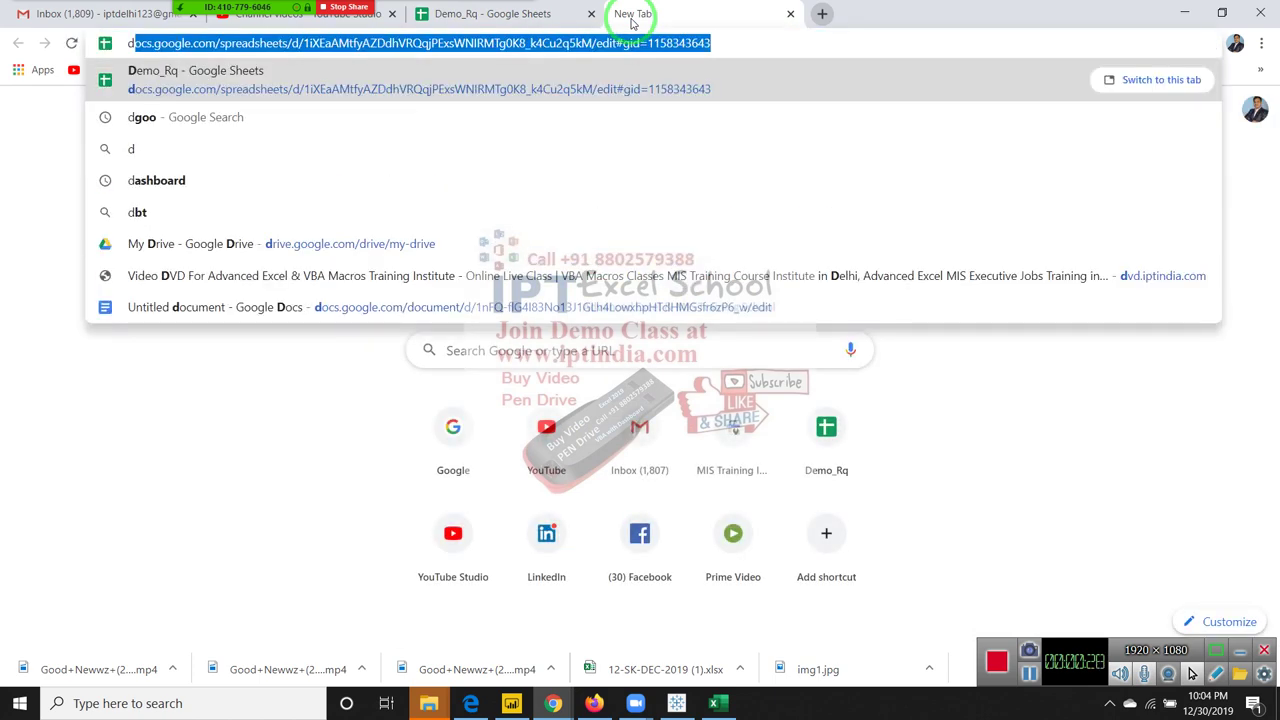
left_click(527, 252)
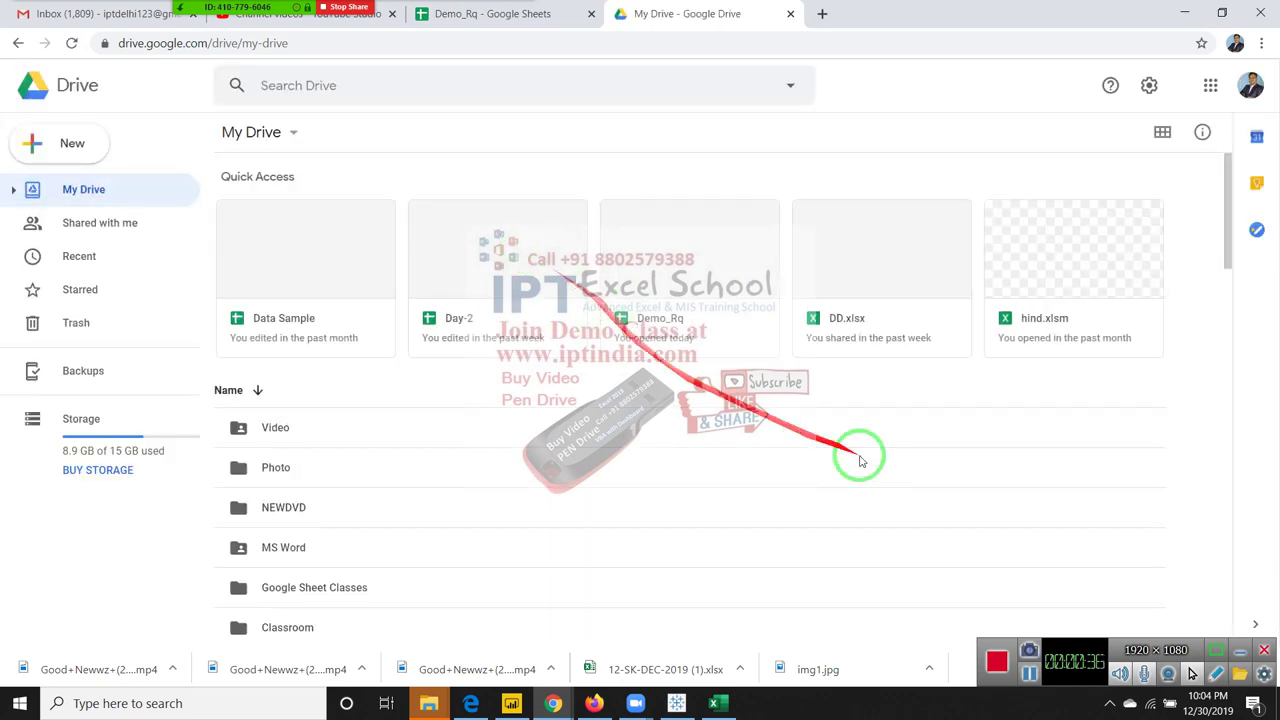
Open DD.xlsx from Quick Access with Google Sheets.
left_click(903, 262)
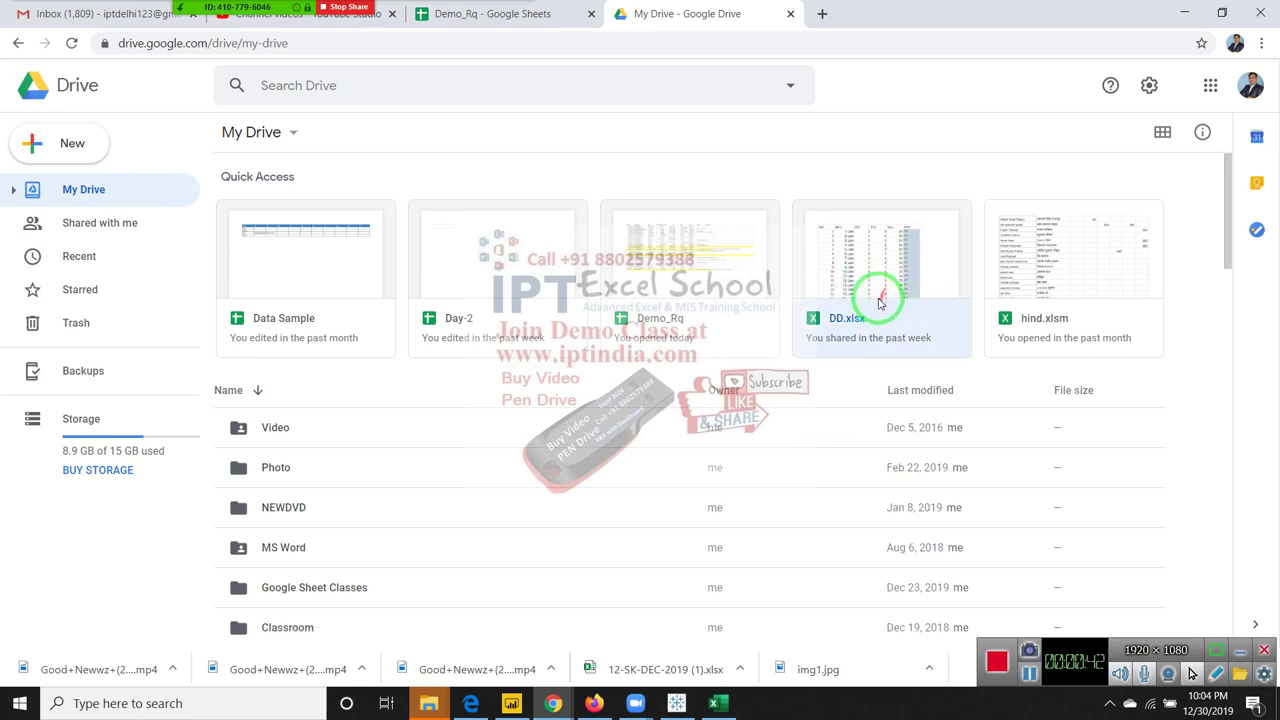
double_click(879, 281)
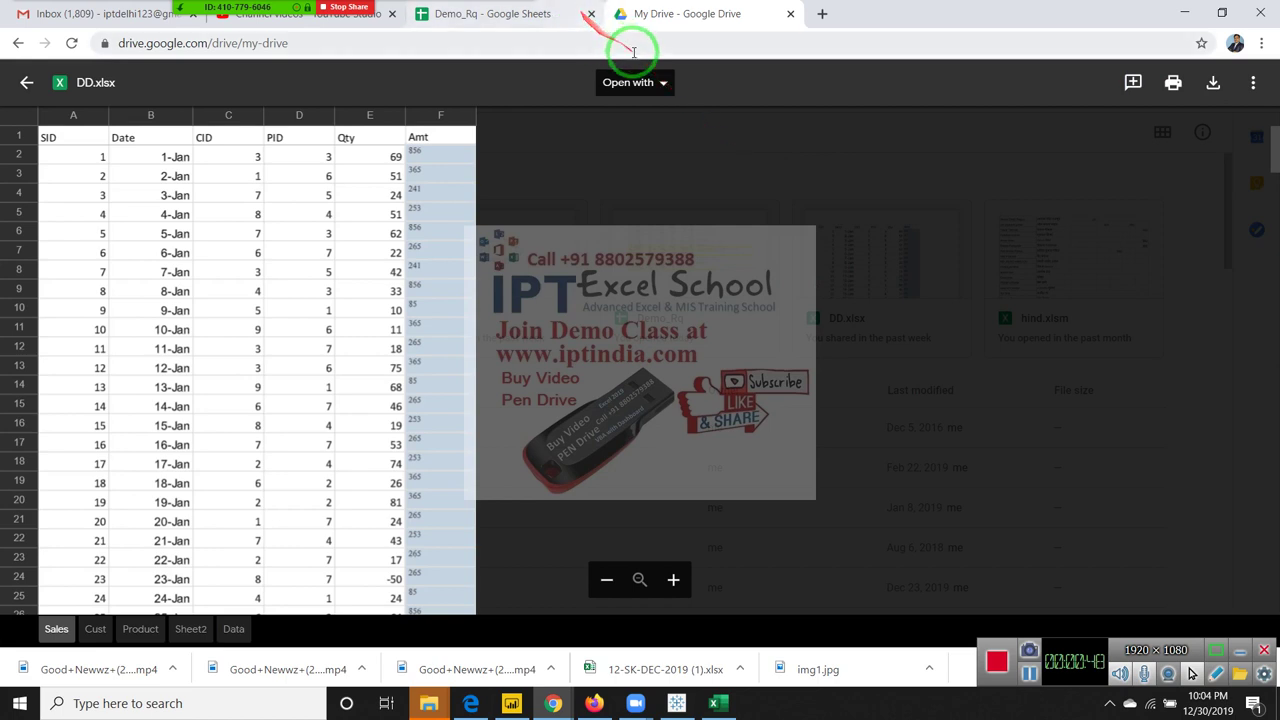
left_click(660, 82)
left_click(662, 142)
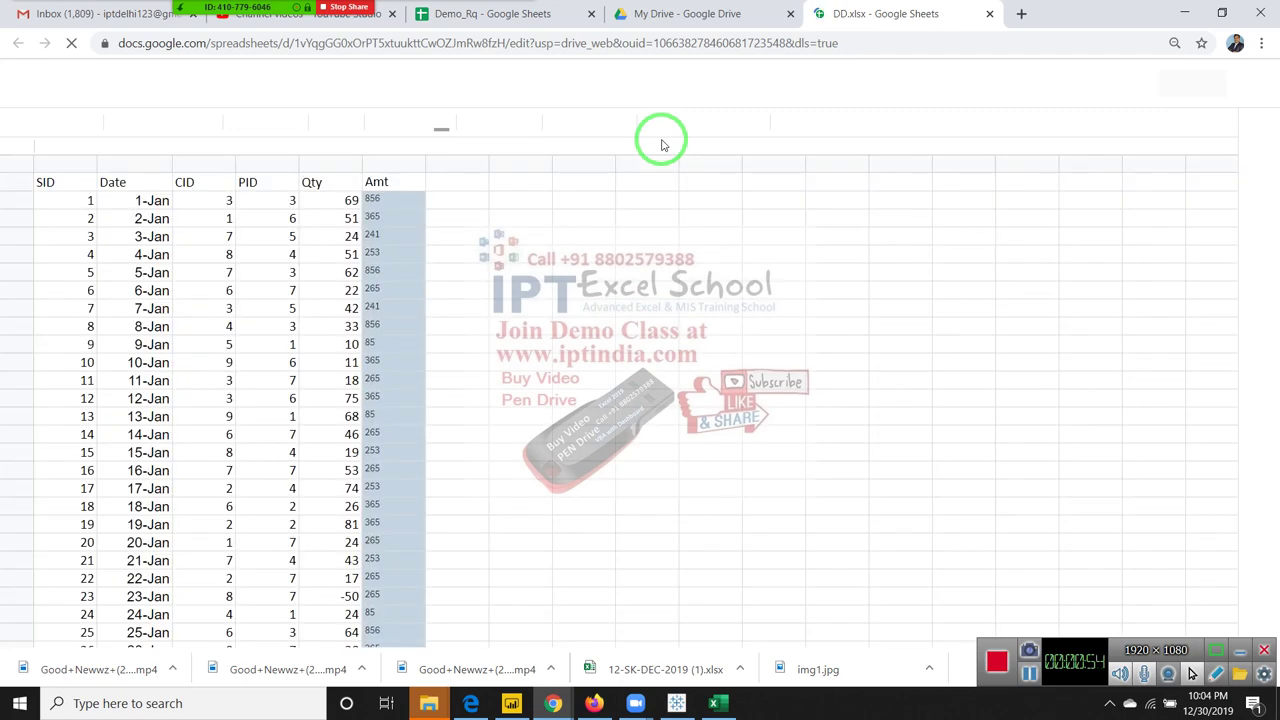
left_click(103, 258)
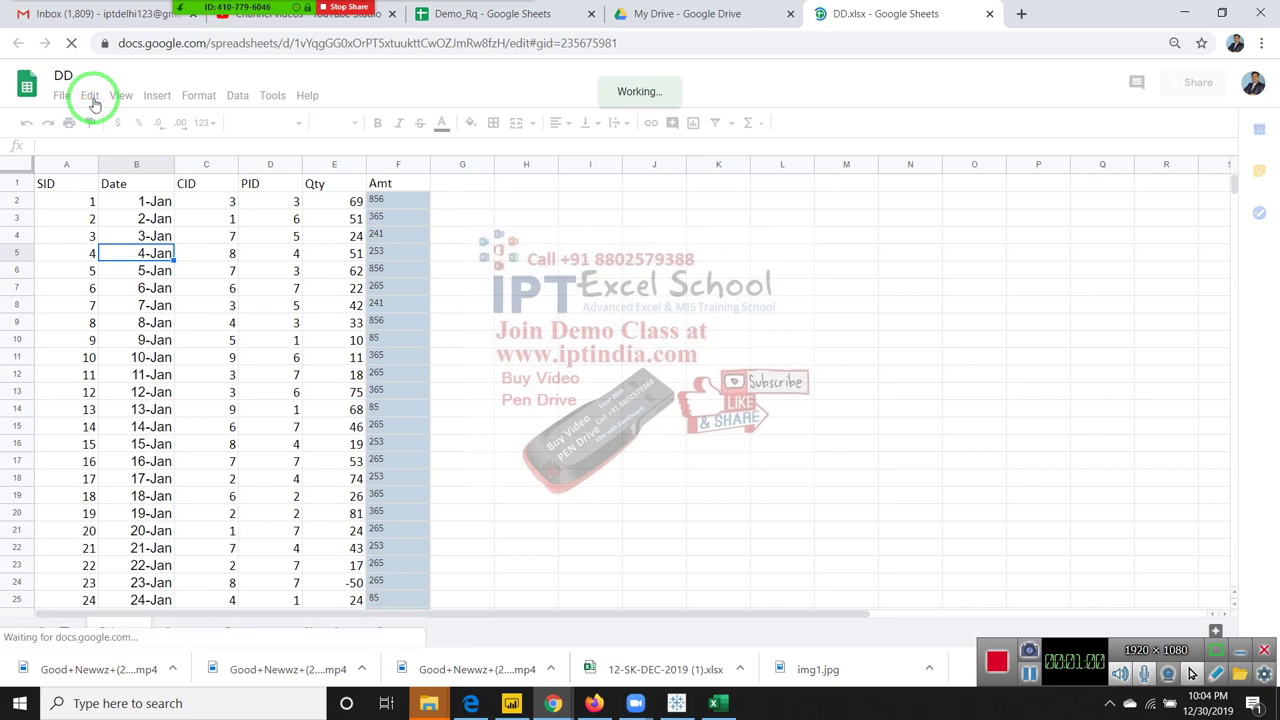
left_click(90, 96)
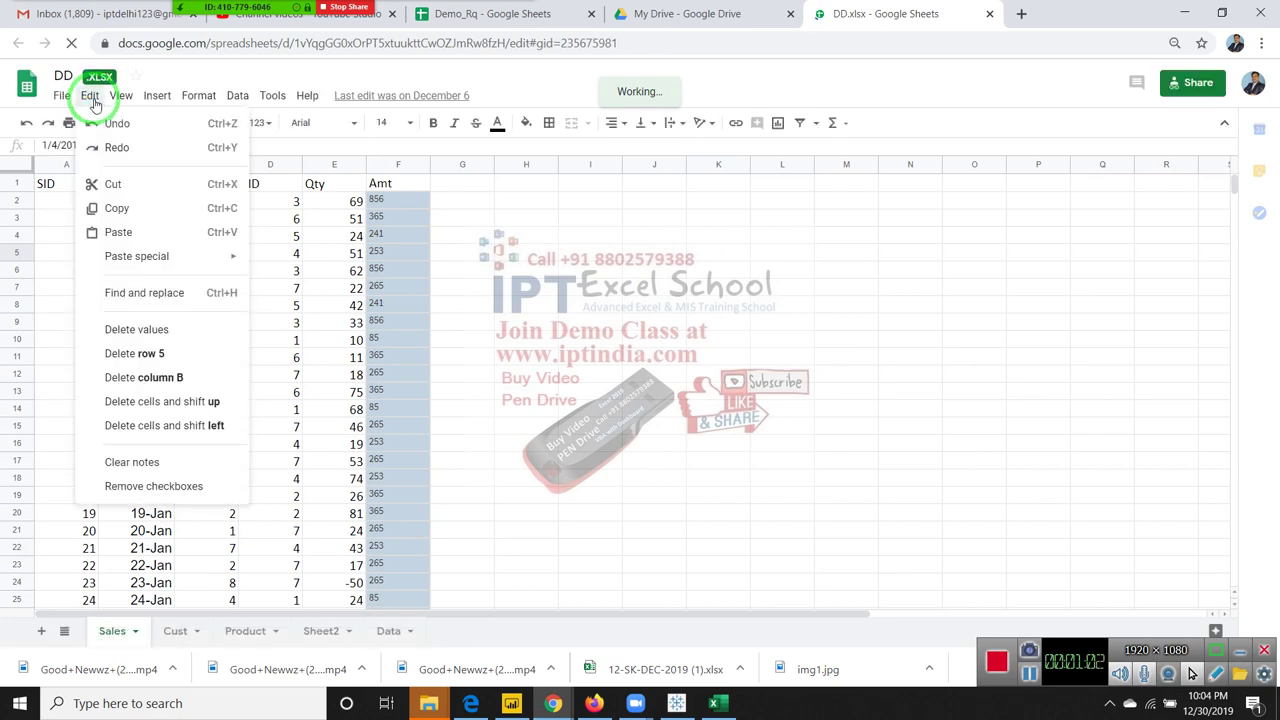
left_click(549, 321)
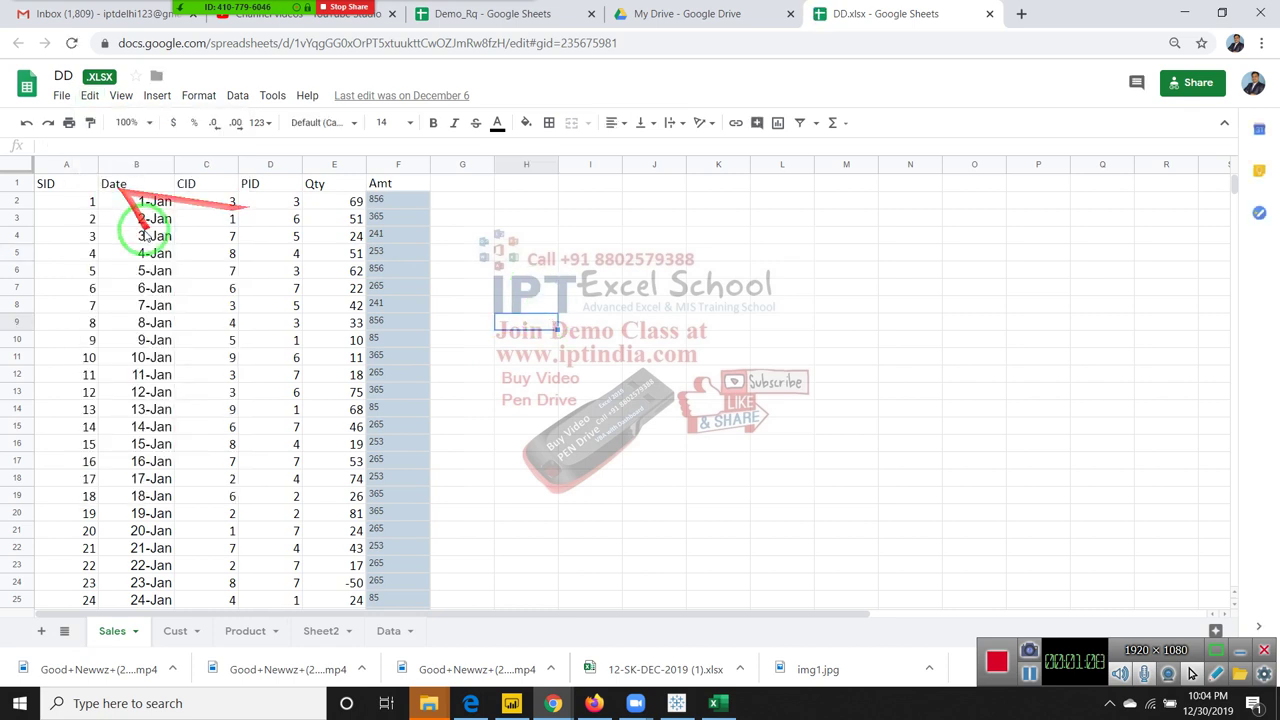
left_click(90, 96)
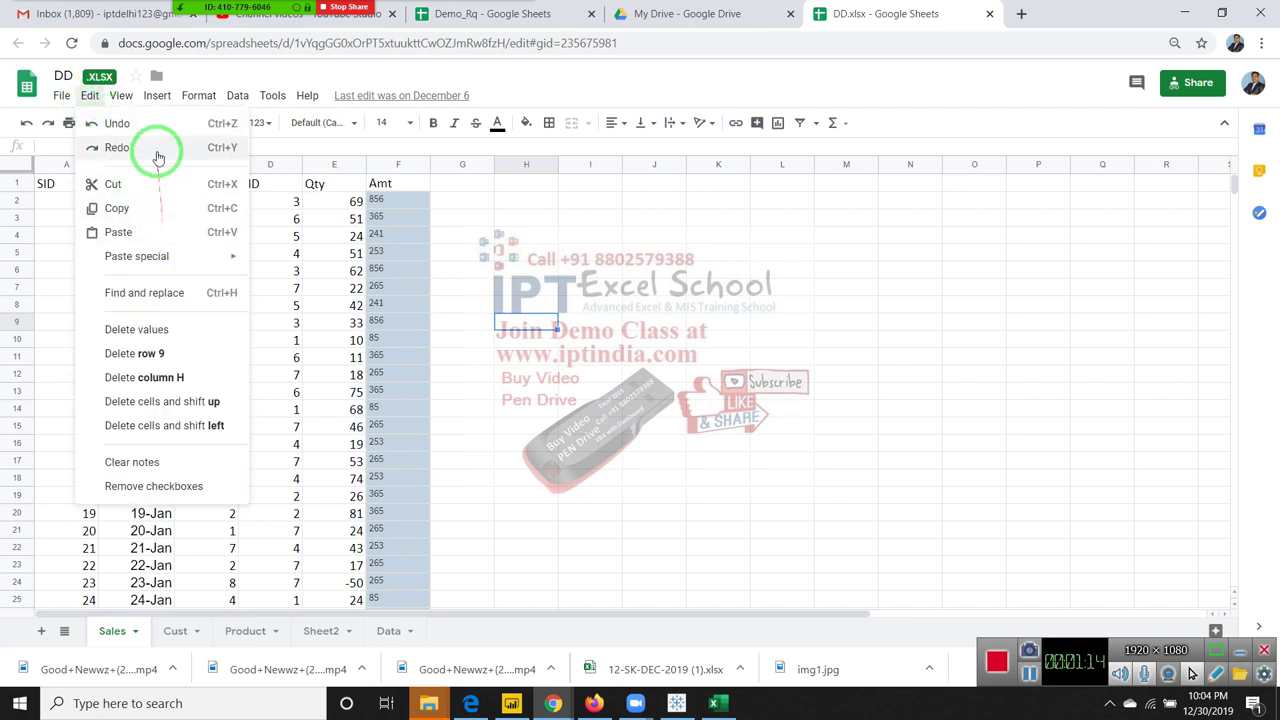
mouse_move(188, 258)
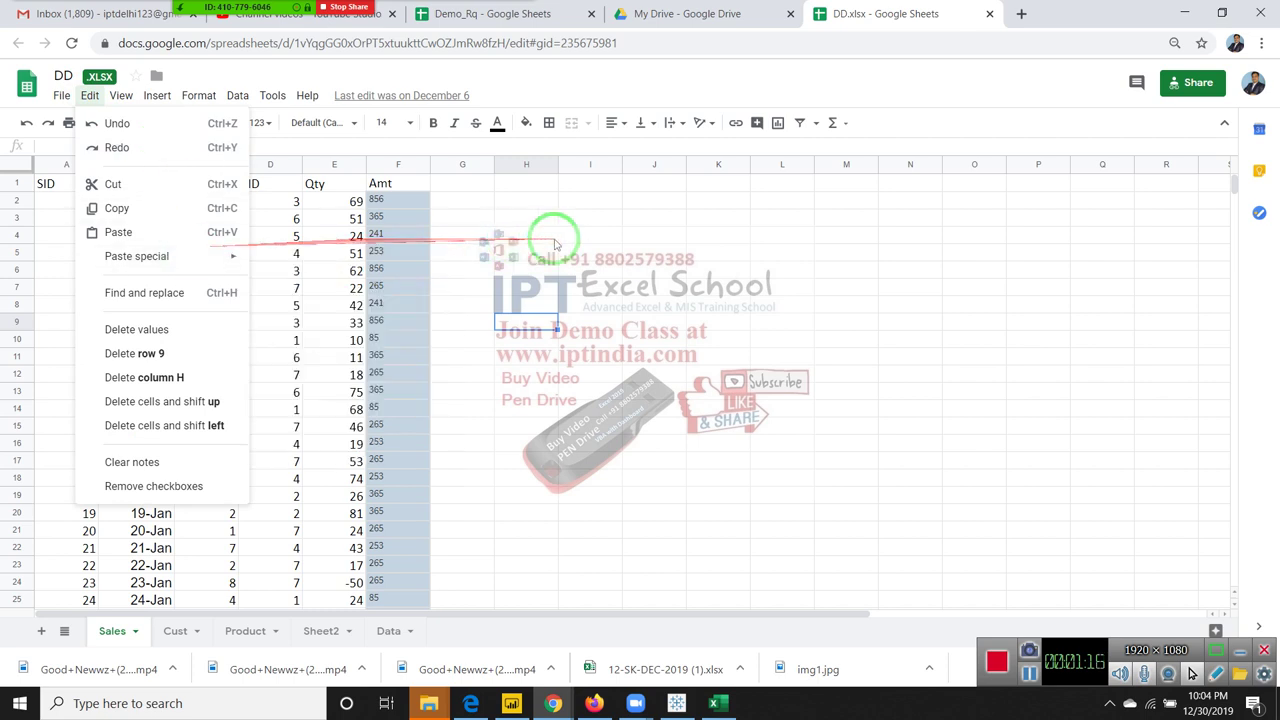
left_click(590, 235)
Give B2:F11 a yellow fill and borders on every cell.
left_click_drag(155, 205, 362, 357)
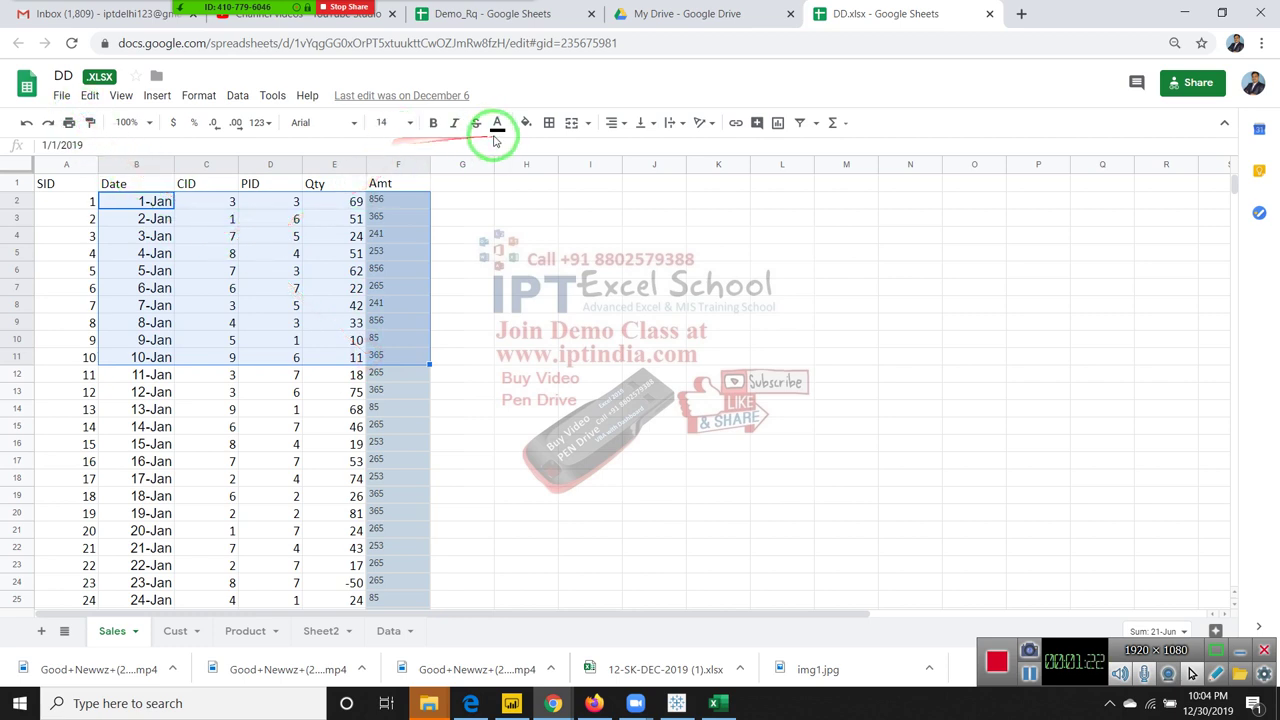
left_click(527, 124)
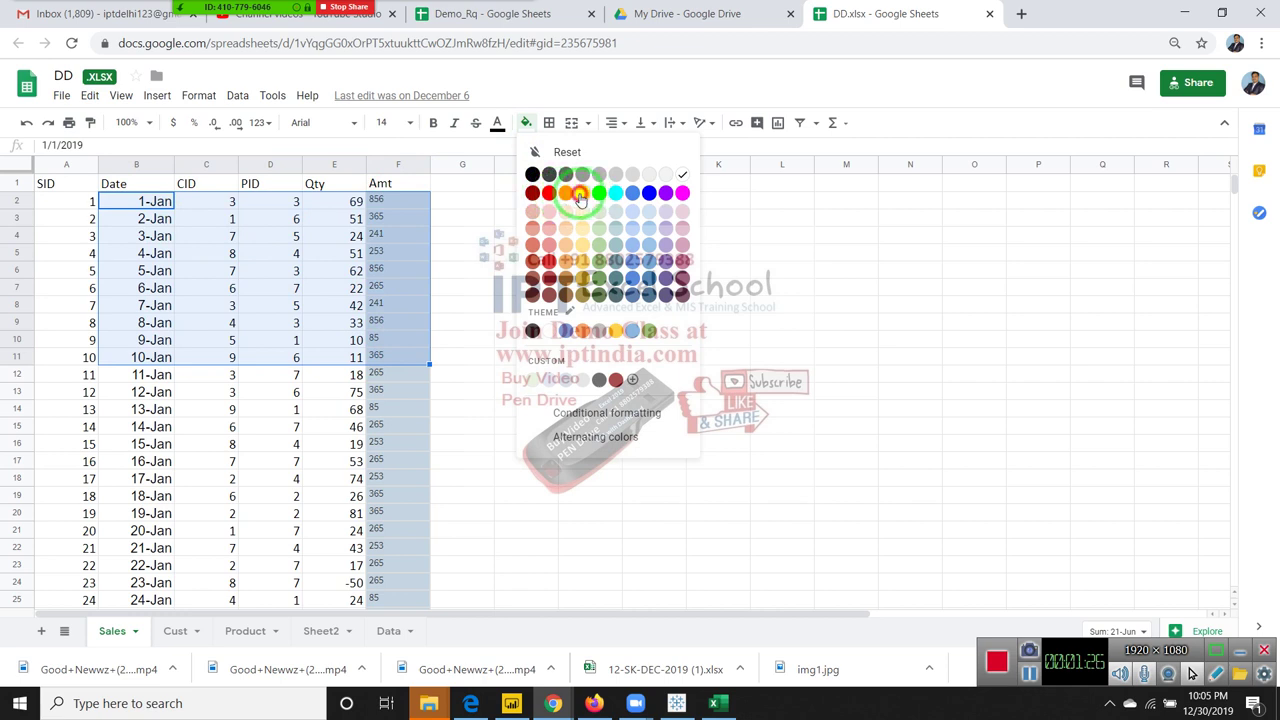
left_click(580, 194)
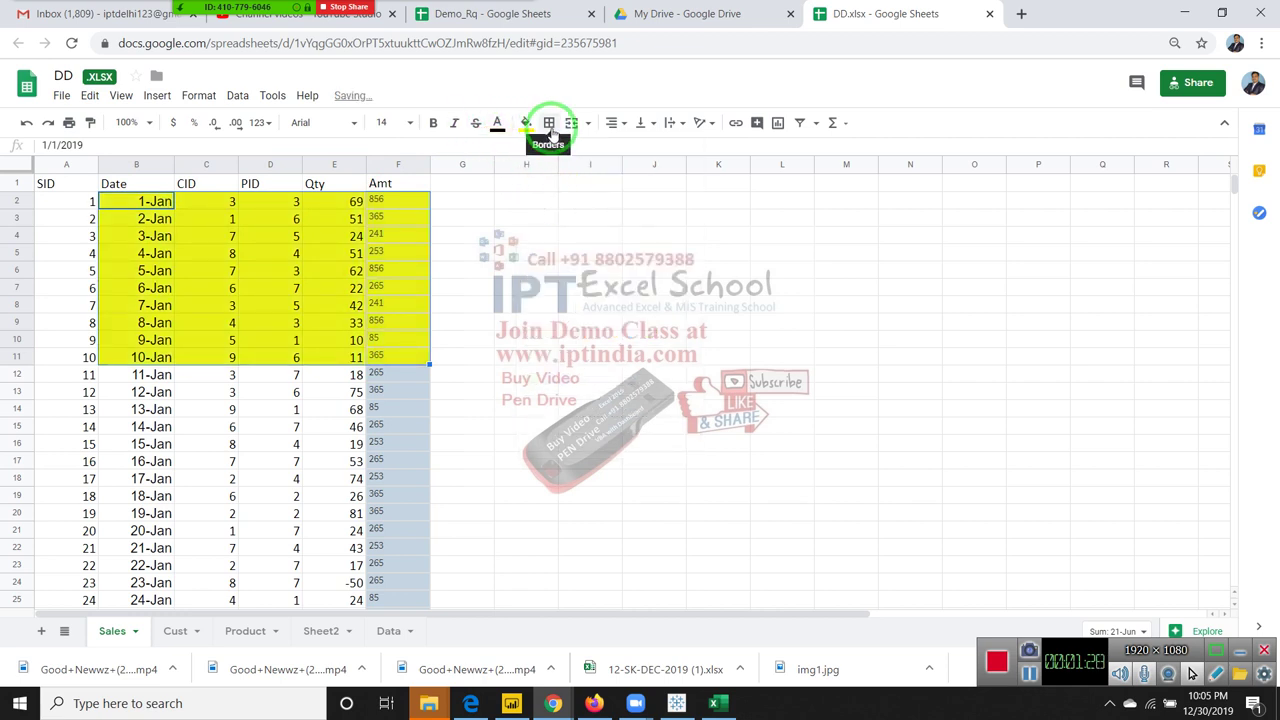
left_click(550, 128)
left_click(555, 153)
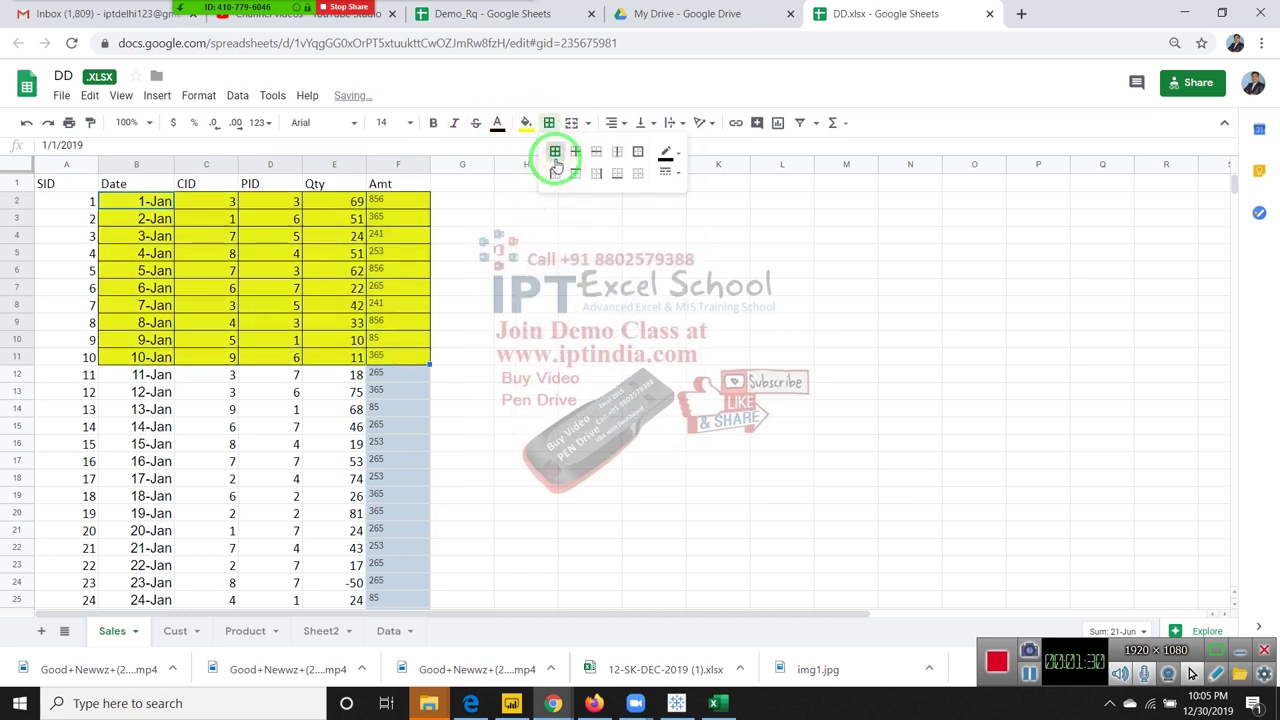
Change the range's text colour to cyan, then back to black.
left_click(497, 124)
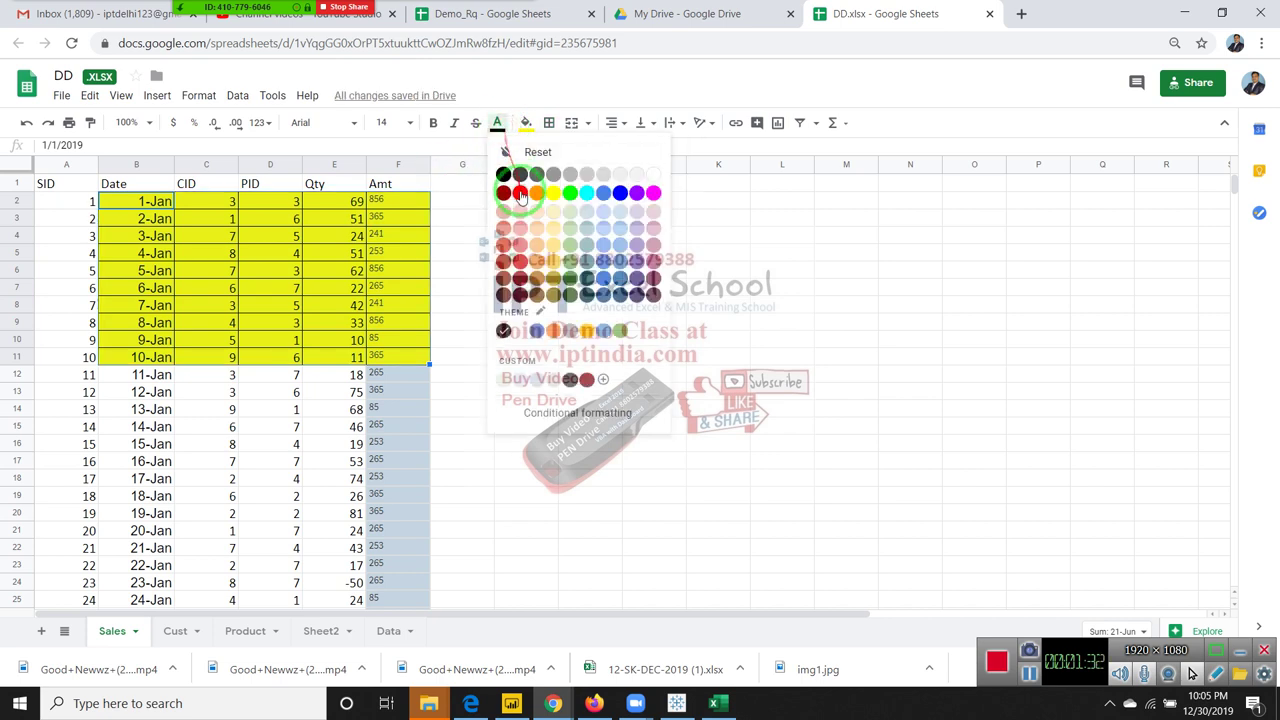
left_click(587, 194)
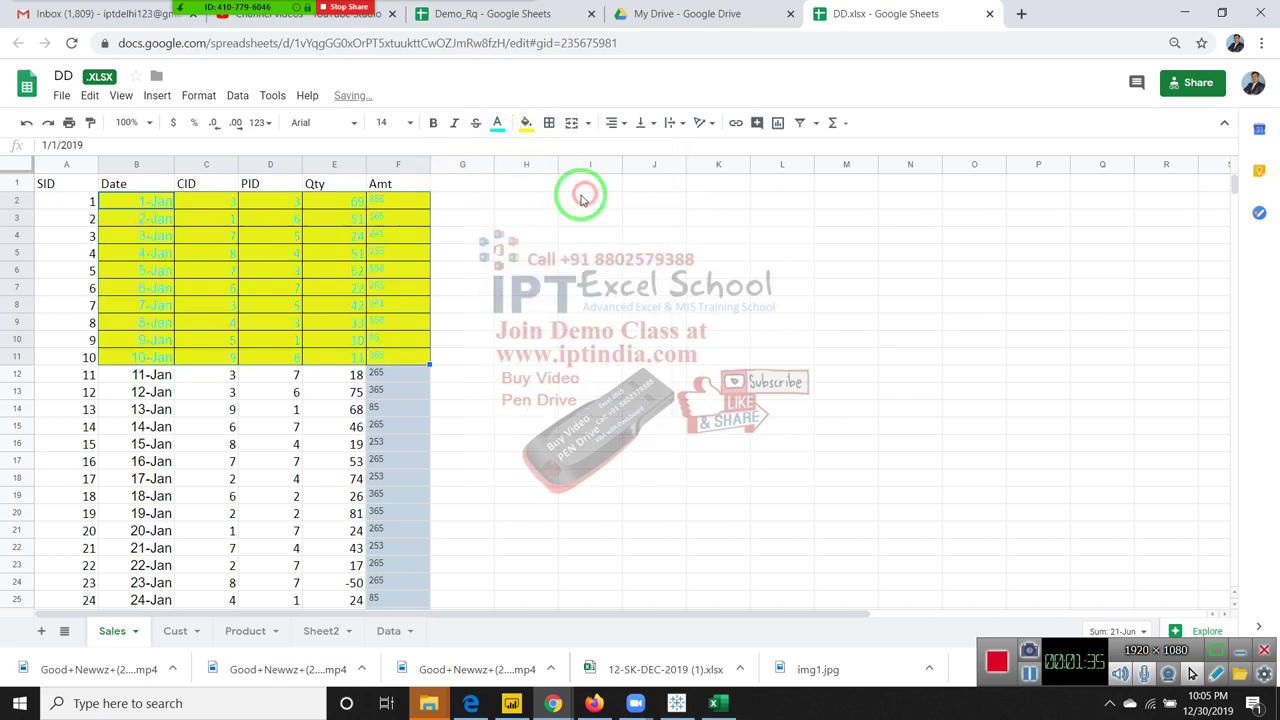
left_click(499, 127)
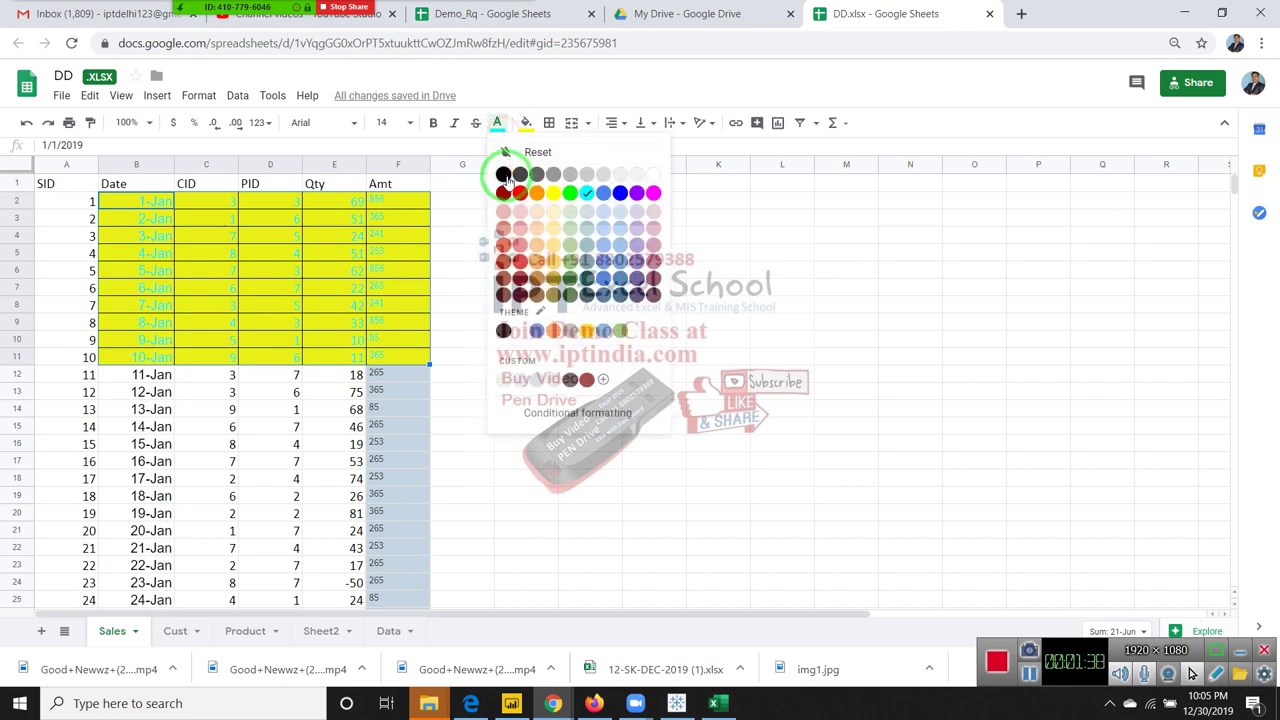
left_click(520, 177)
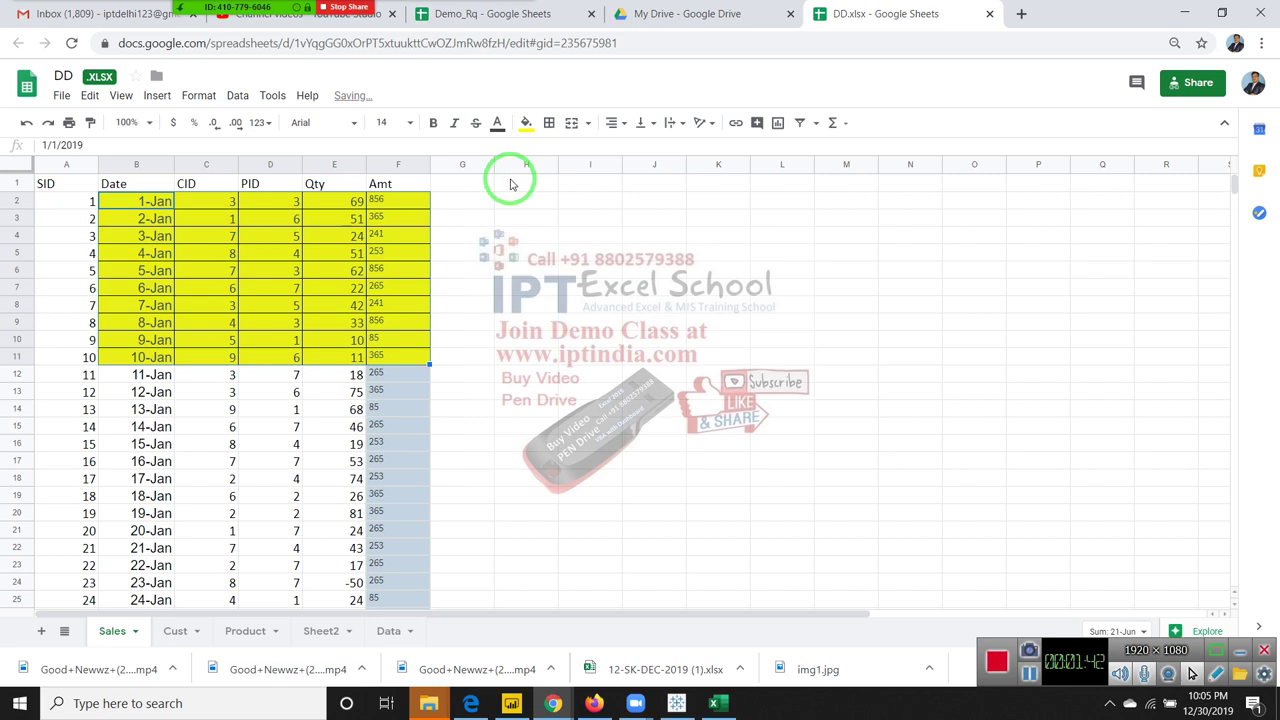
left_click(612, 218)
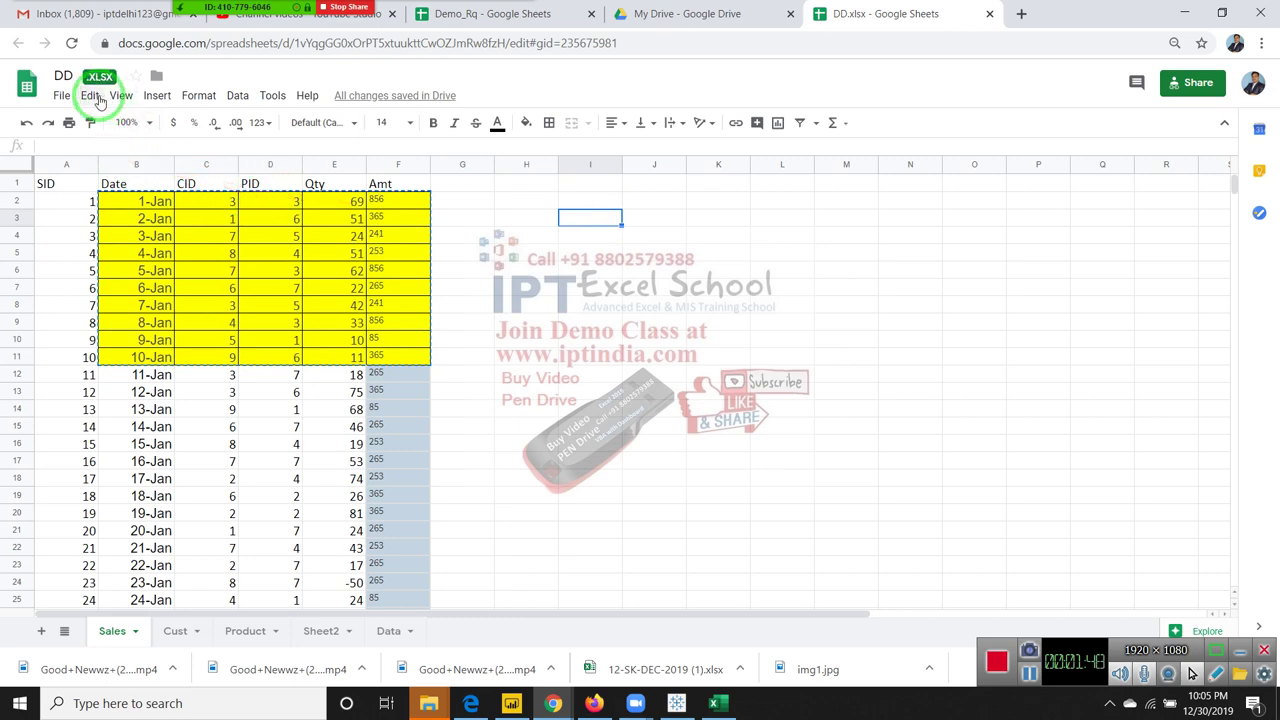
left_click(92, 96)
left_click(120, 232)
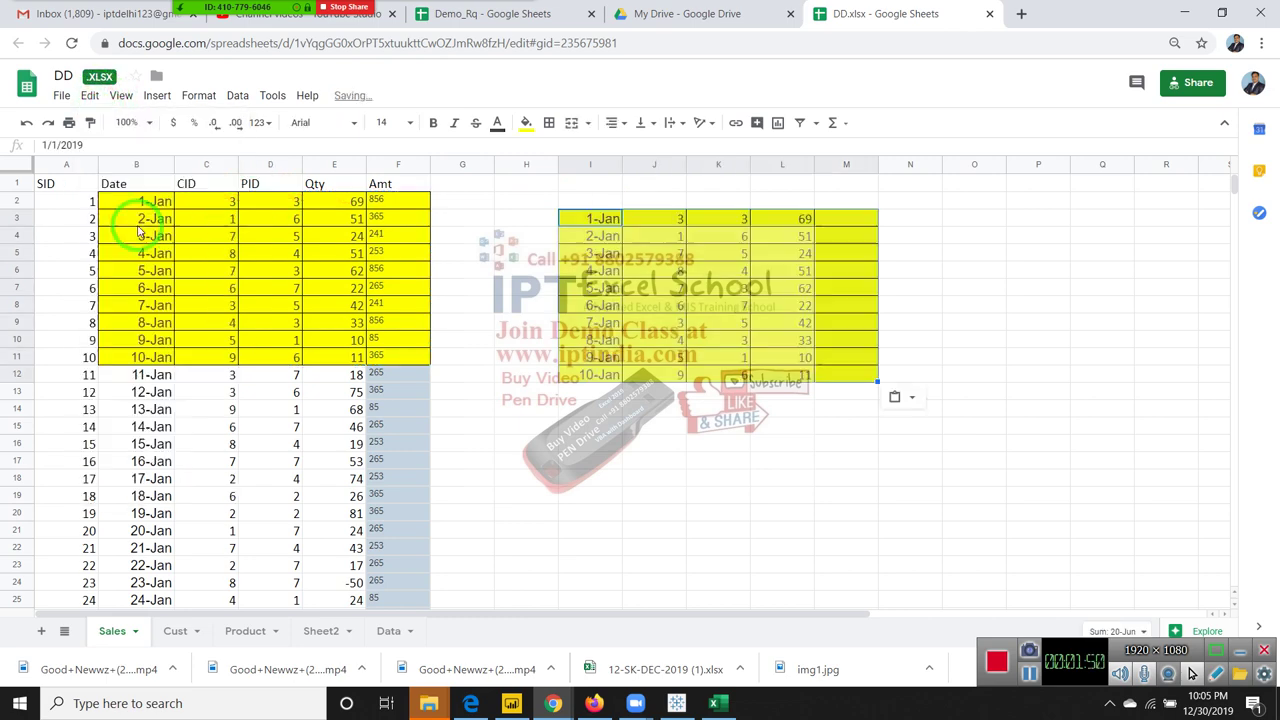
key("ctrl+z")
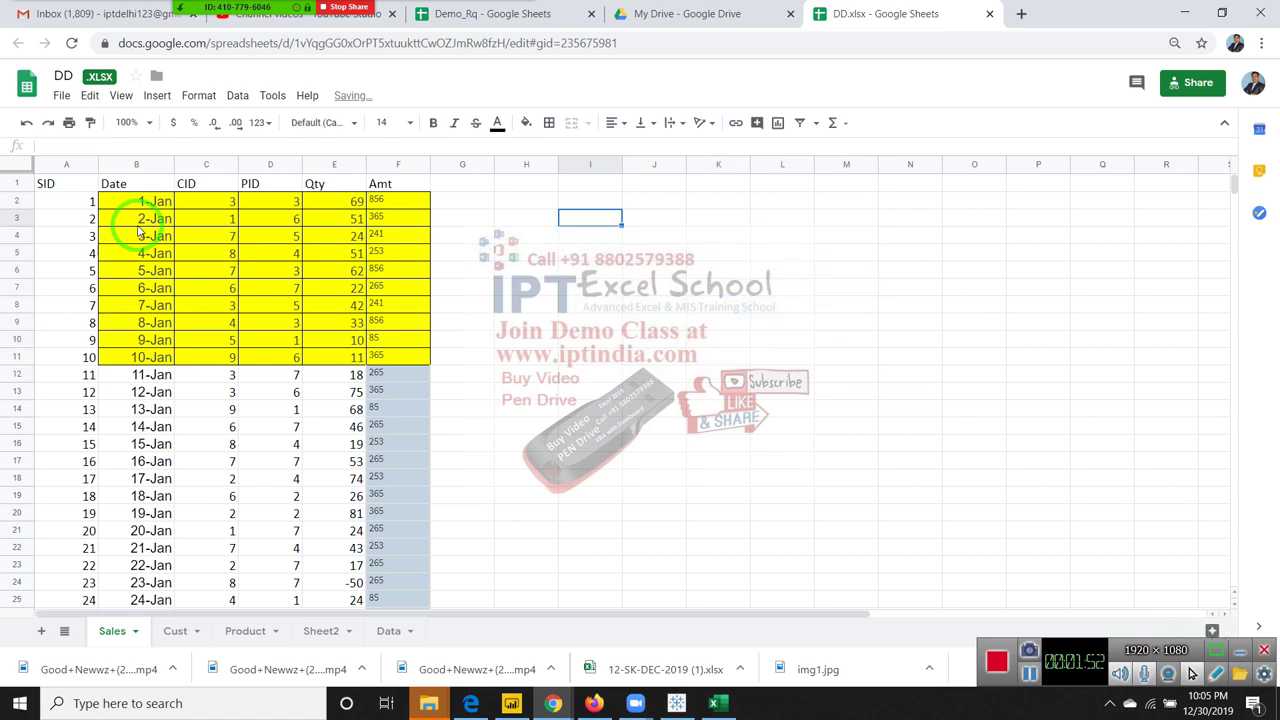
left_click(89, 96)
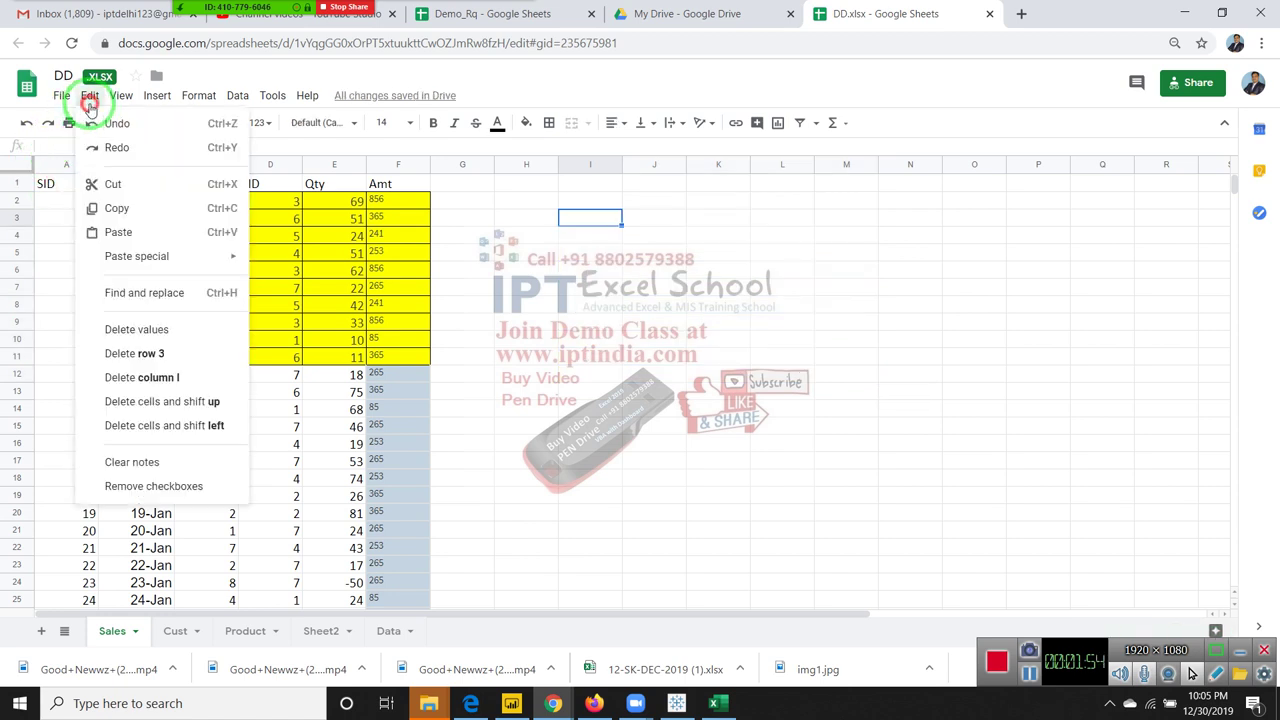
mouse_move(136, 256)
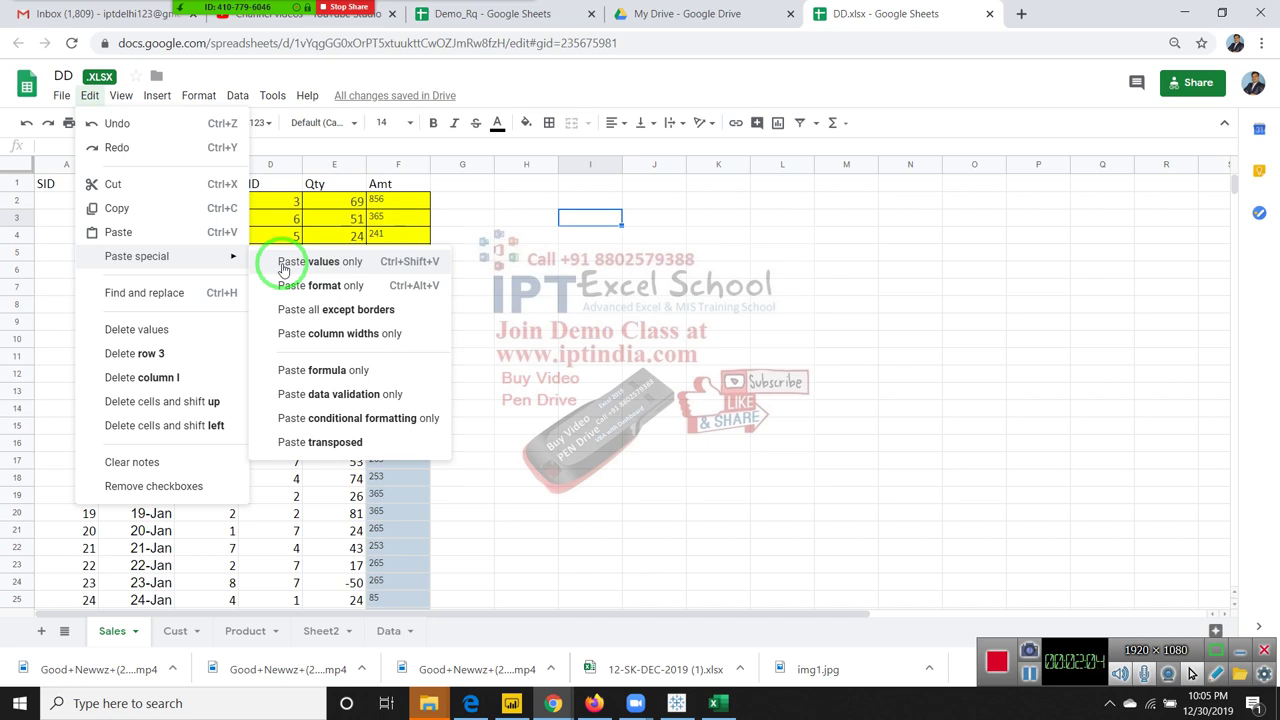
left_click(284, 264)
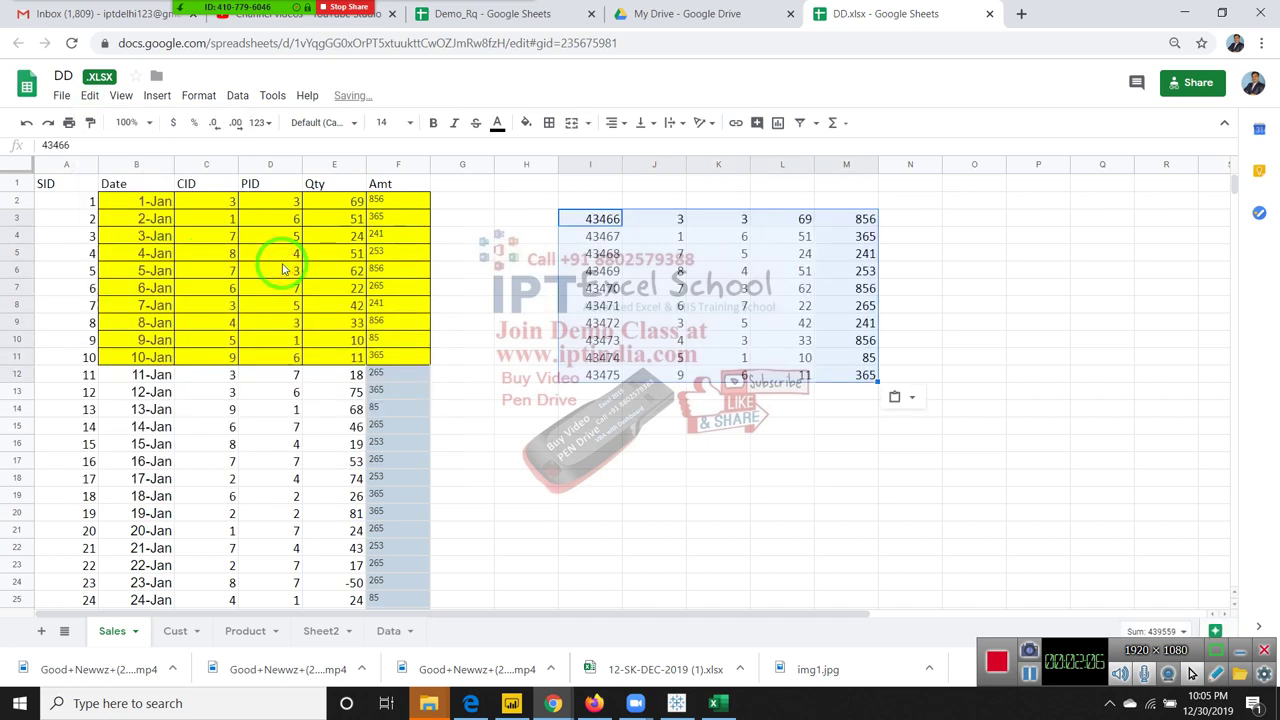
key("ctrl+z")
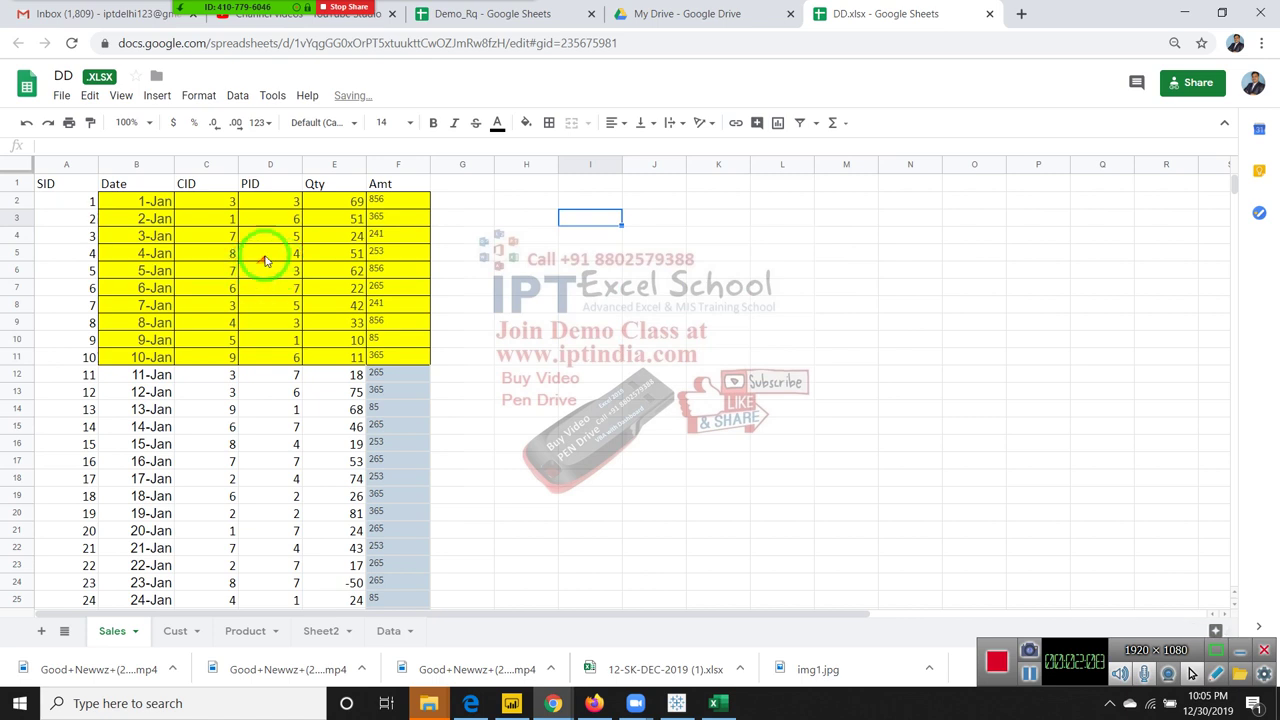
Enter the Qty×854 formula in F2 and fill it down to F12.
left_click(352, 201)
left_click(408, 205)
type("=")
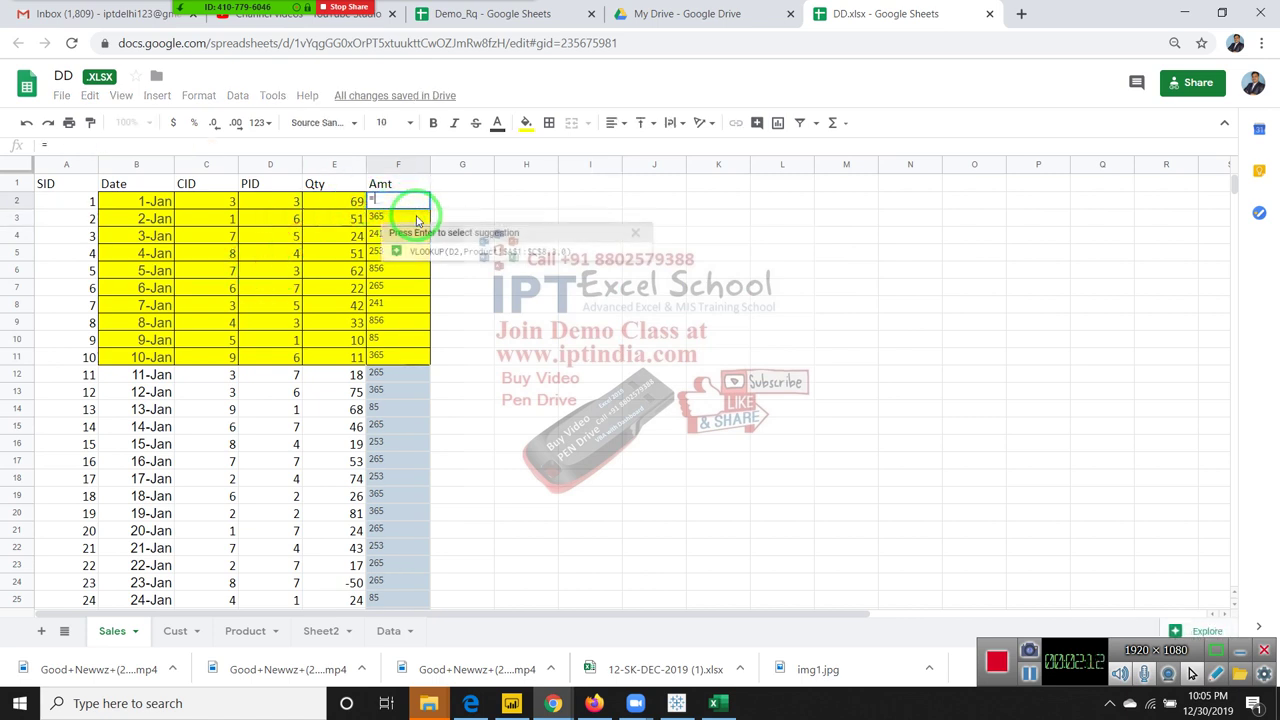
type("E2*")
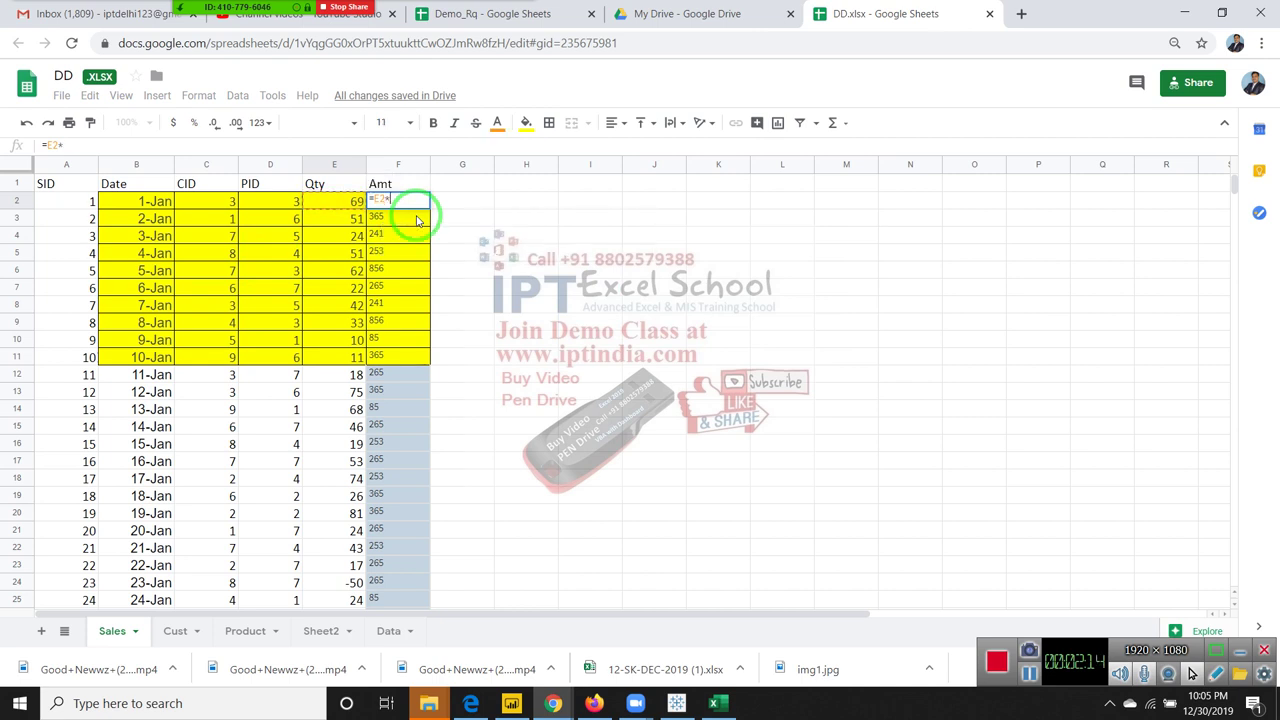
type("854")
key("Return")
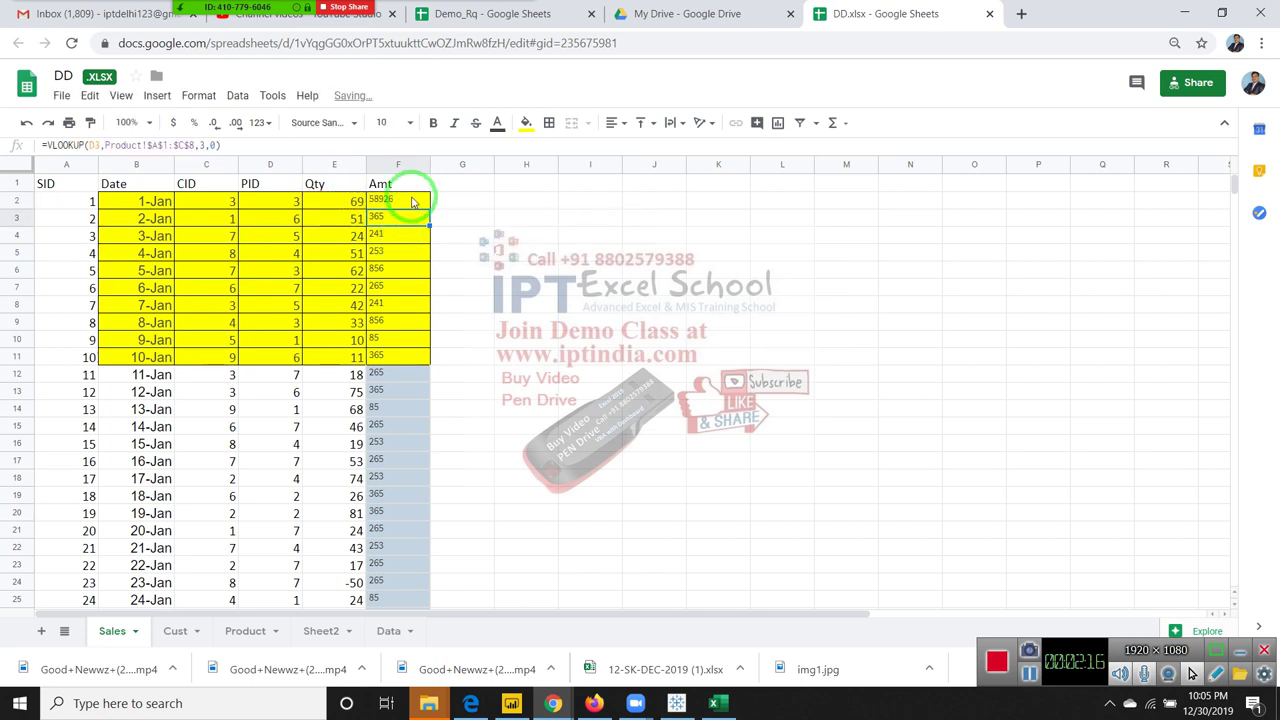
left_click(425, 205)
left_click_drag(429, 203, 430, 207)
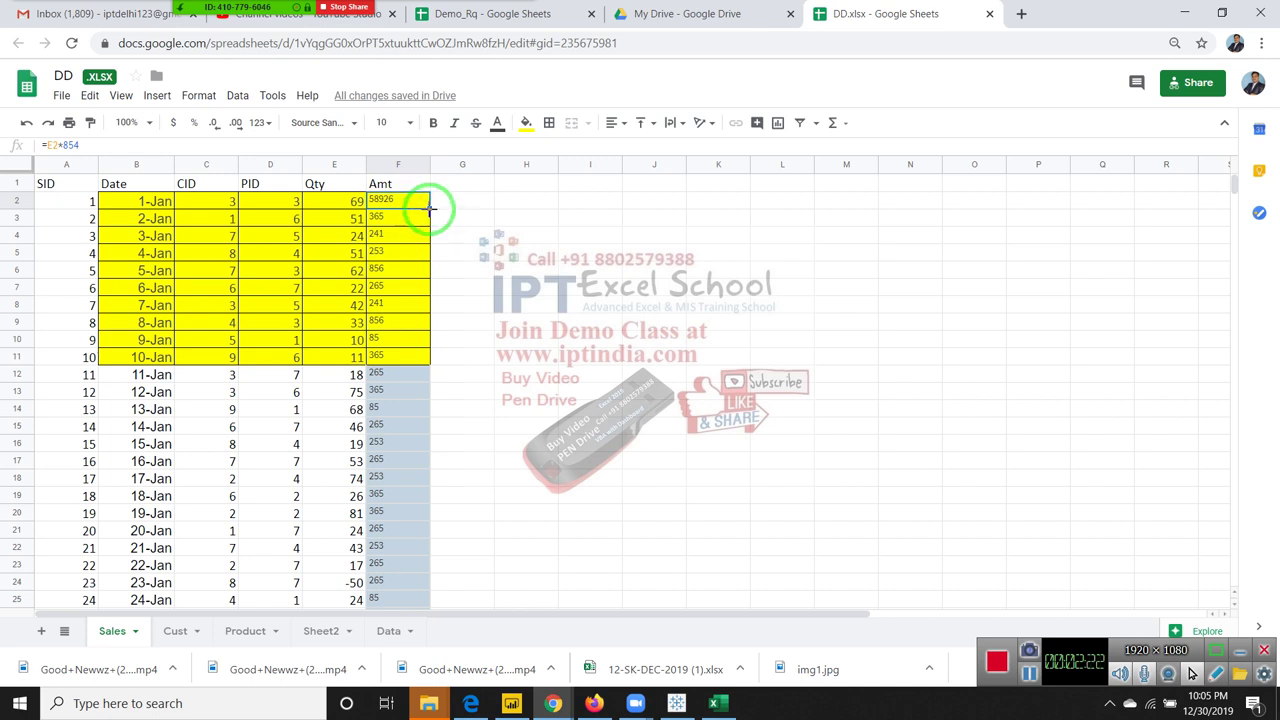
left_click_drag(429, 207, 429, 377)
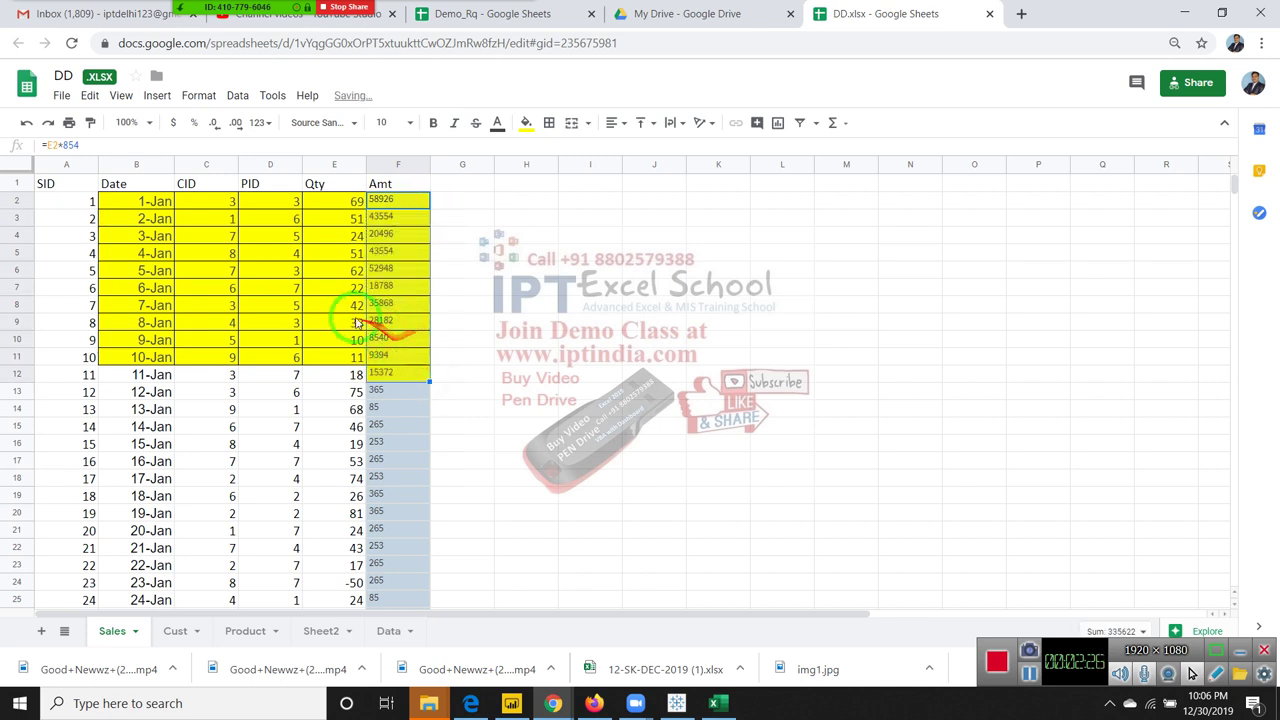
Copy the yellow rows B2:F11.
left_click(153, 205)
left_click_drag(153, 205, 407, 362)
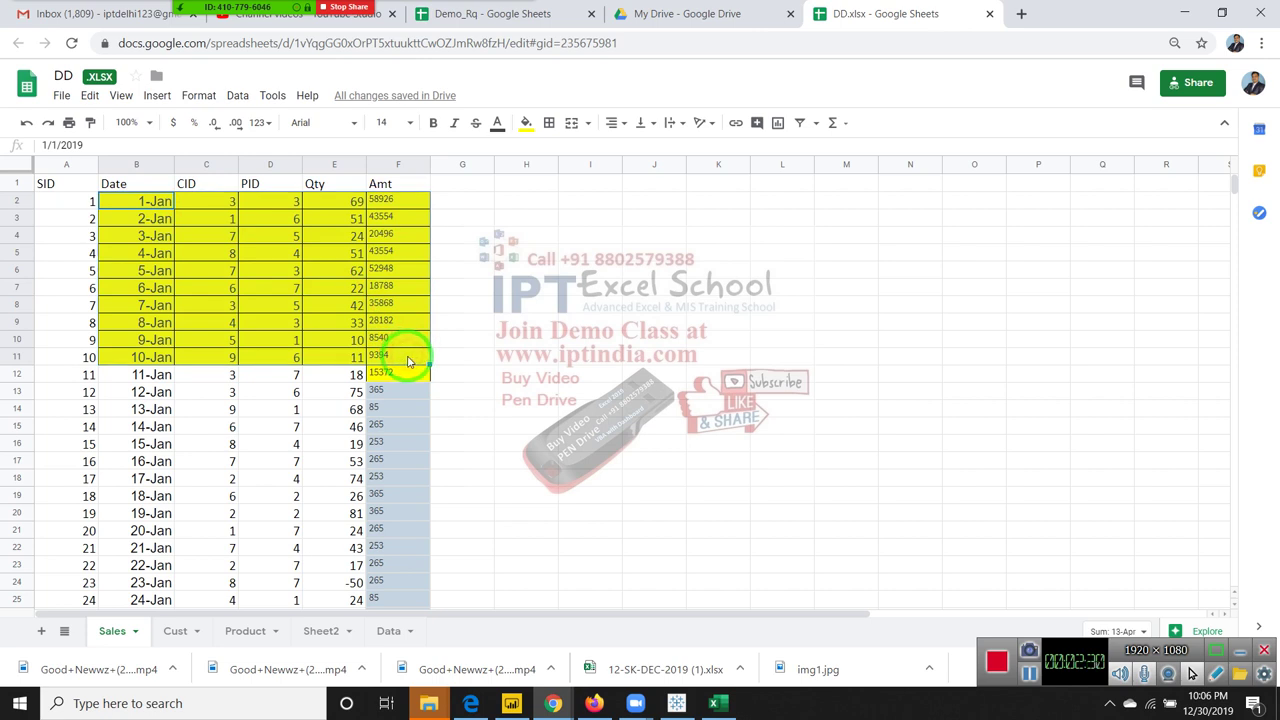
key("ctrl+c")
Paste values only into I2, giving serial-number dates 43466–43475 and amounts 58926 to 9394.
left_click(600, 205)
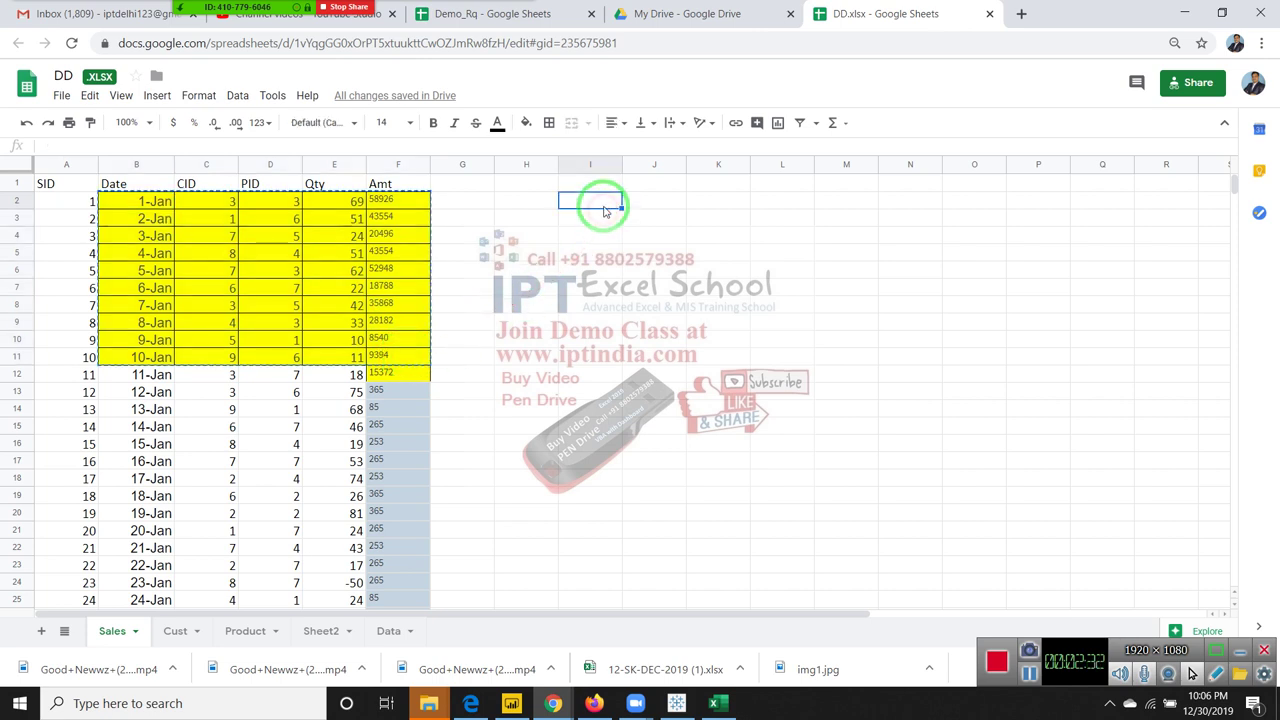
right_click(604, 210)
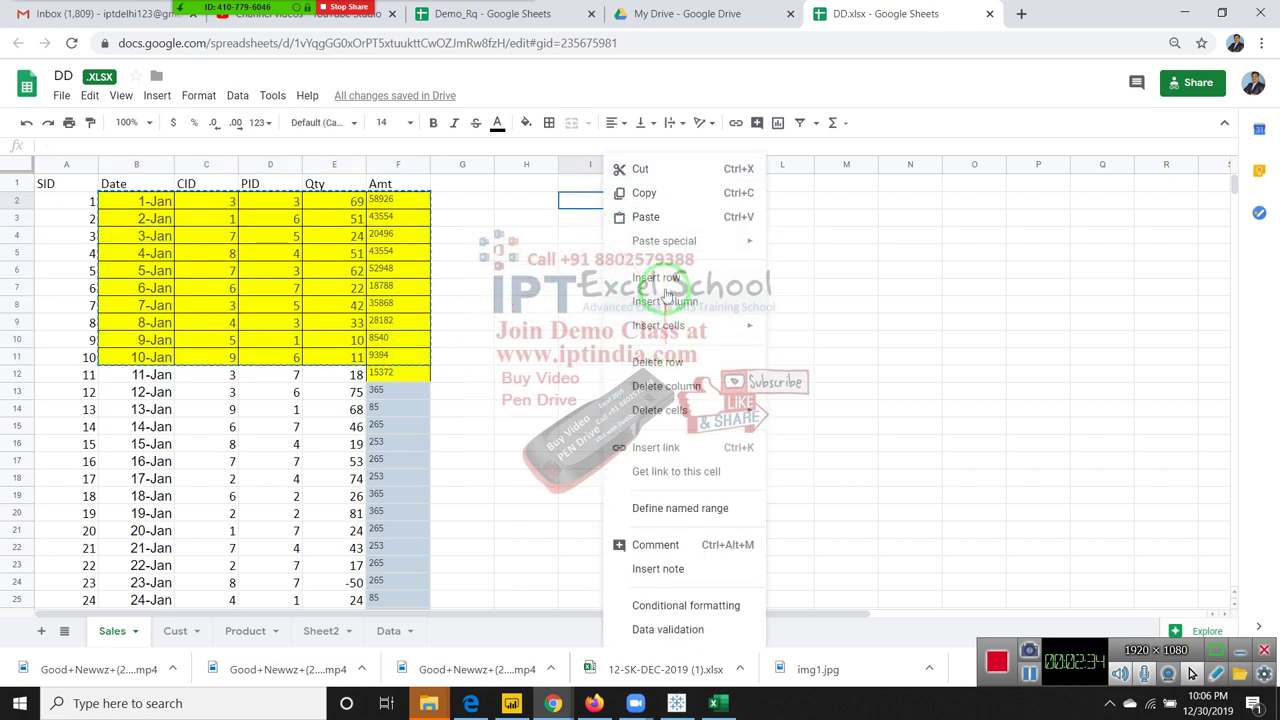
mouse_move(700, 241)
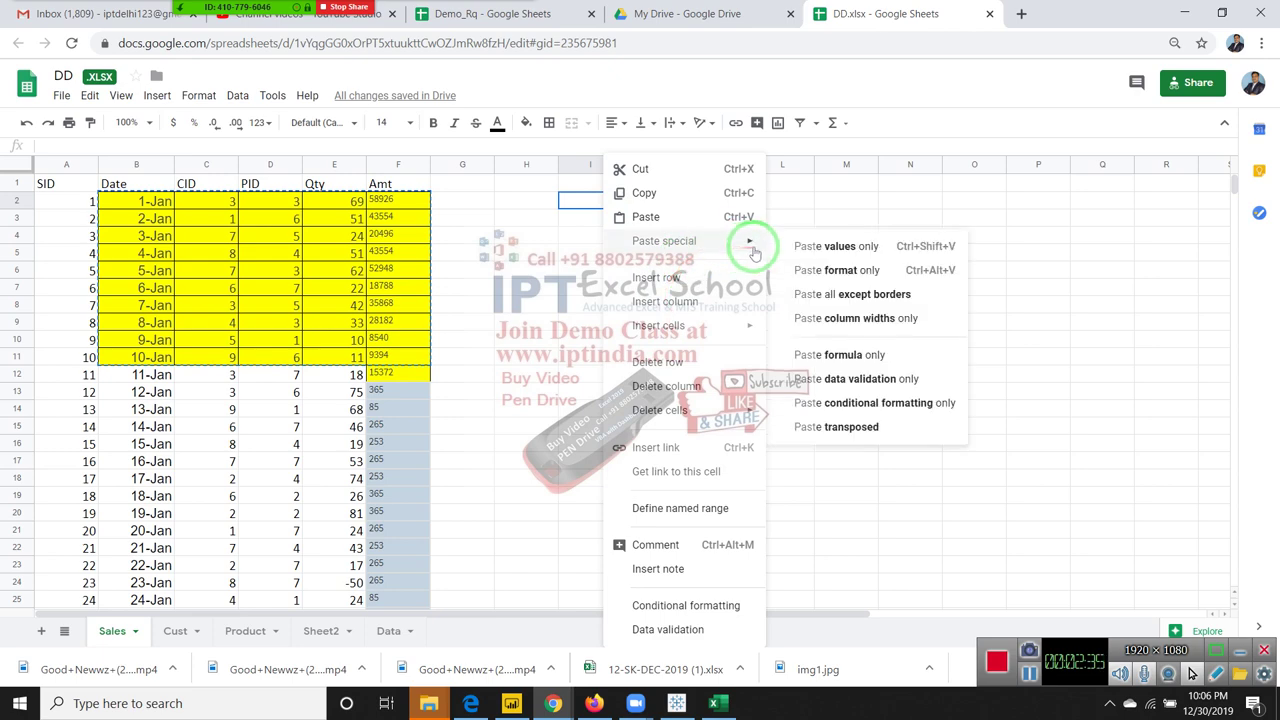
left_click(835, 248)
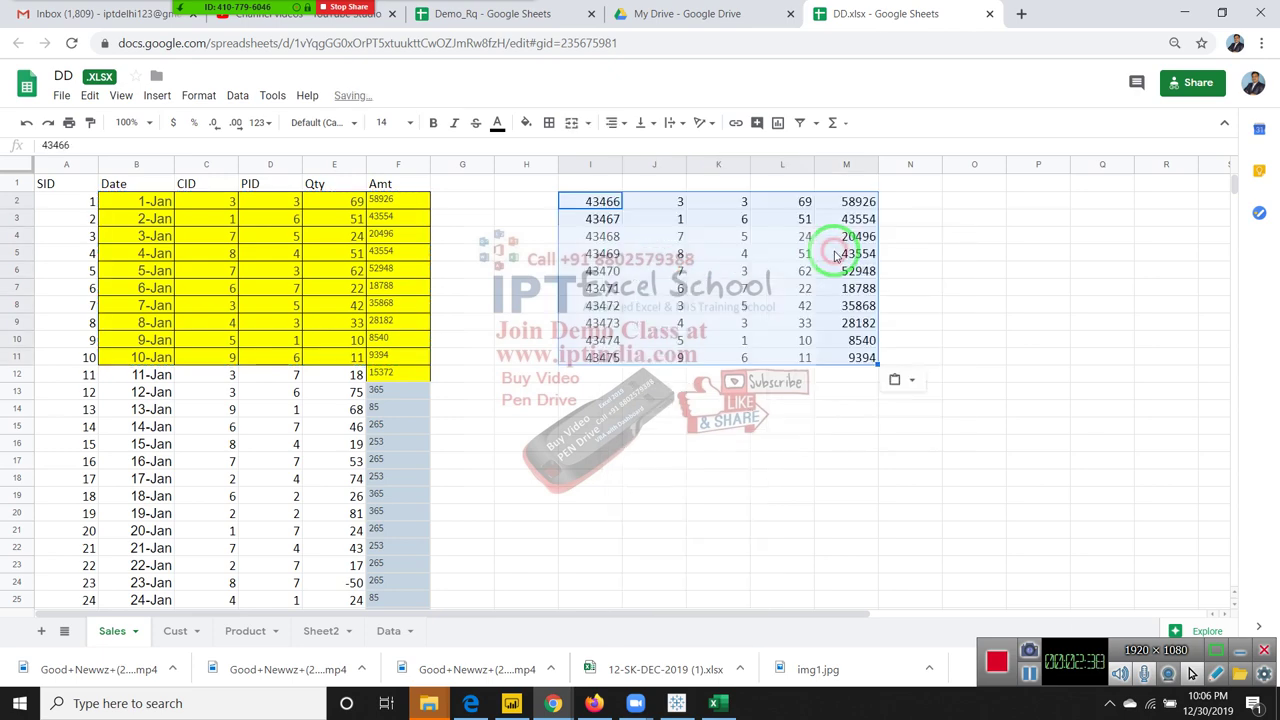
left_click(824, 252)
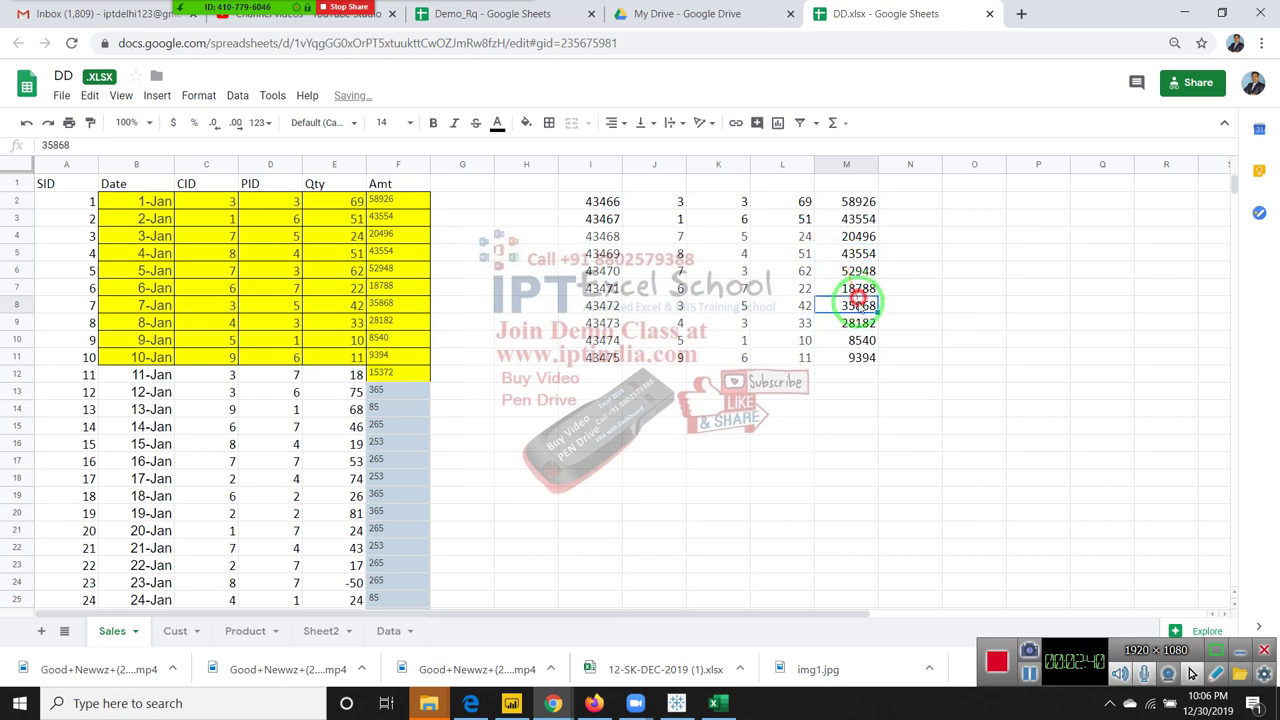
left_click(858, 305)
left_click_drag(866, 300, 136, 187)
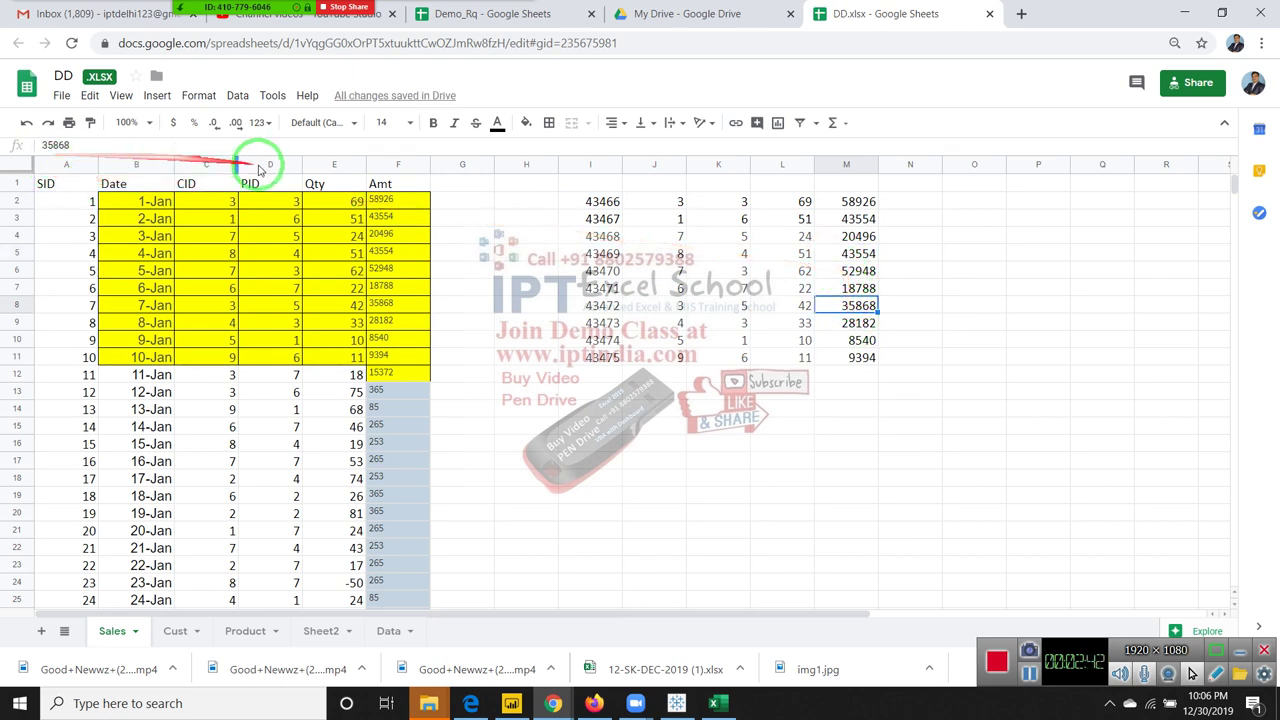
mouse_move(258, 170)
left_mouse_down()
mouse_move(29, 223)
mouse_move(43, 257)
mouse_move(116, 224)
mouse_move(380, 360)
left_mouse_up()
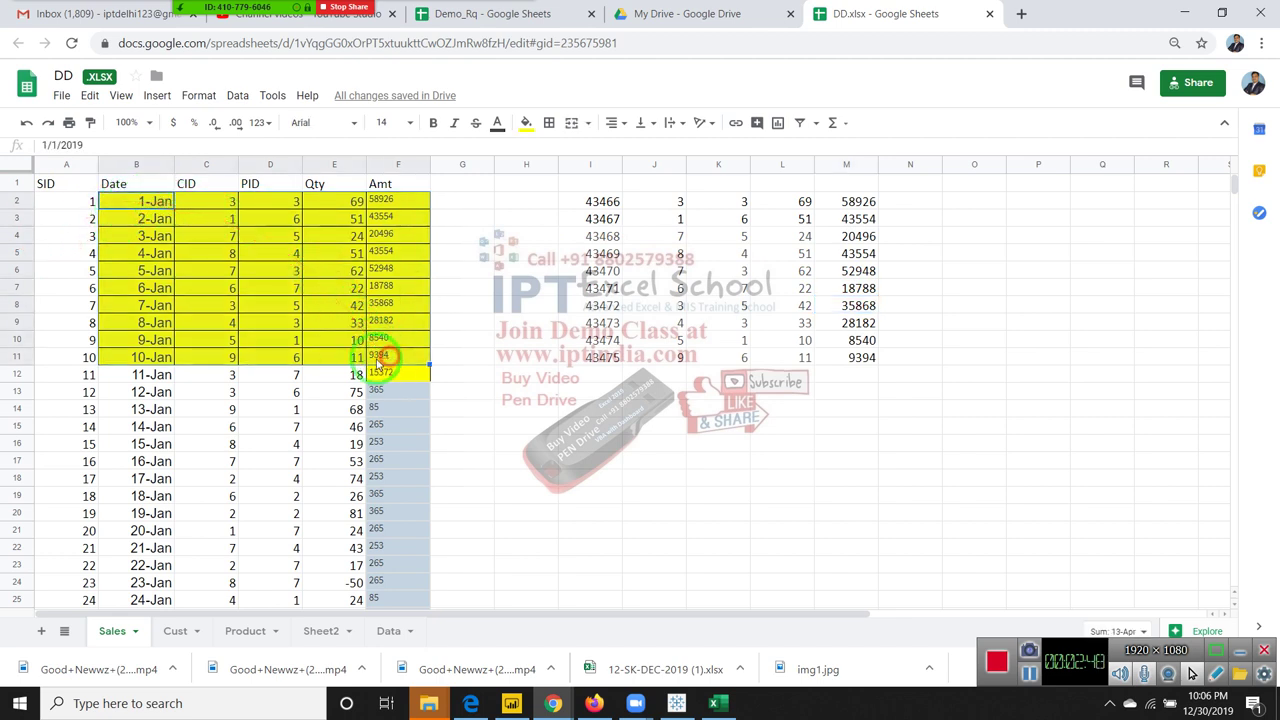
Paste only the yellow fill and borders of B2:F11 into I14:M23.
key("ctrl+c")
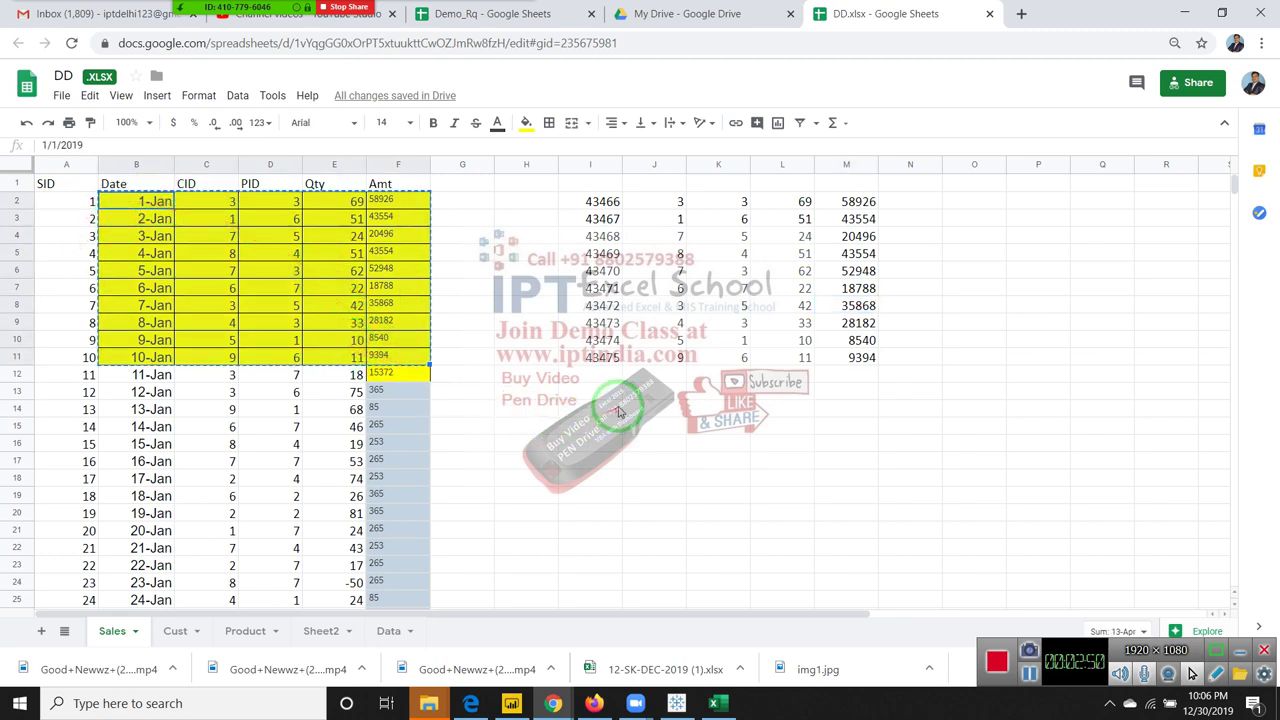
left_click(620, 412)
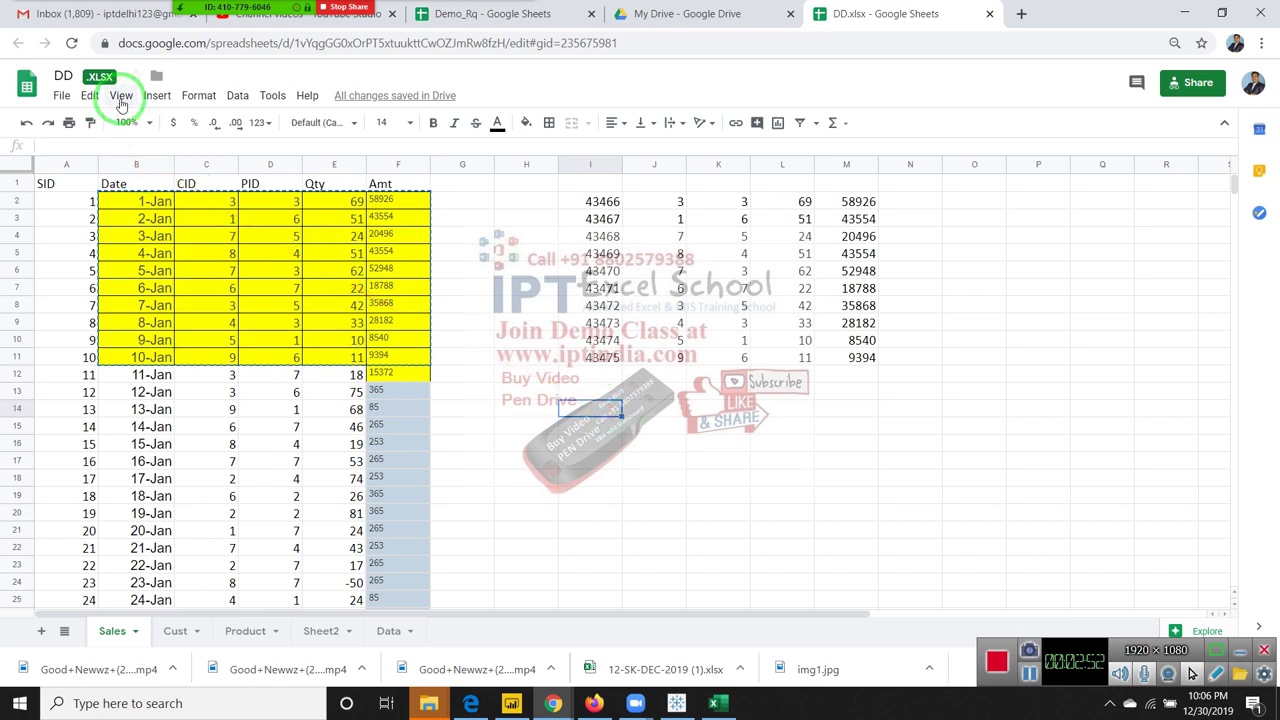
left_click(89, 96)
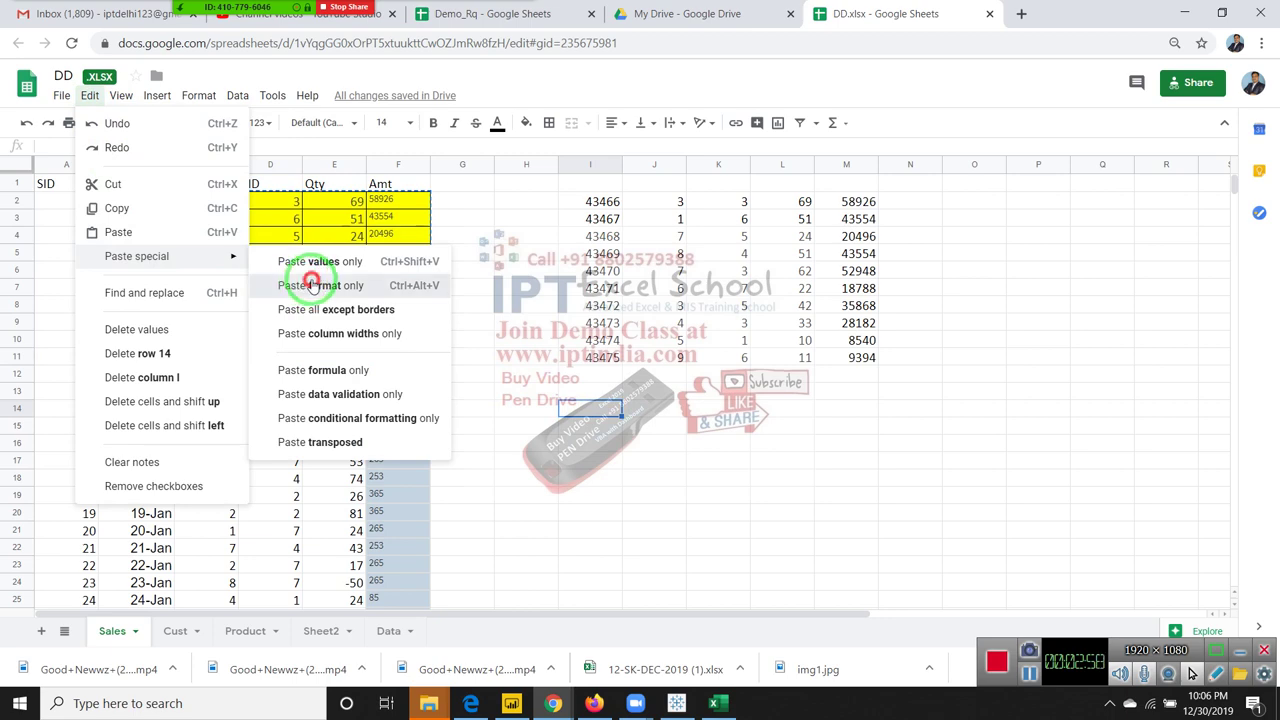
left_click(310, 285)
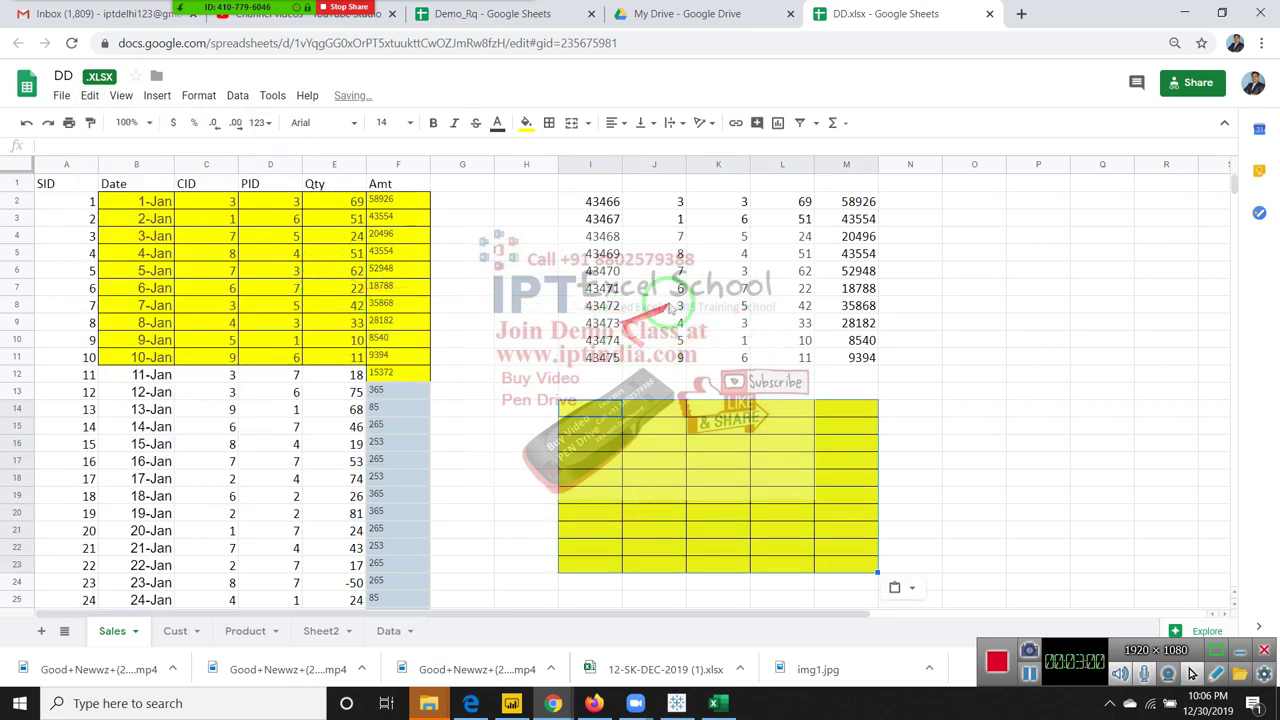
left_click(970, 203)
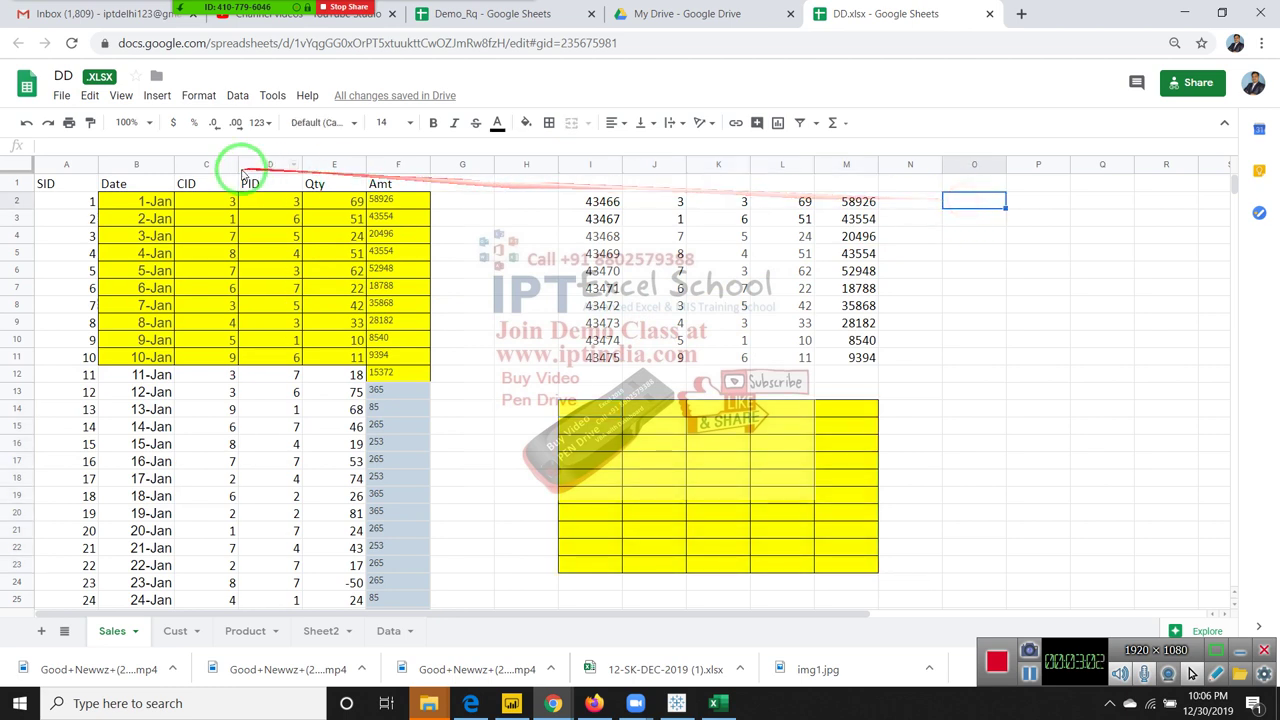
left_click_drag(148, 205, 397, 355)
key("ctrl+c")
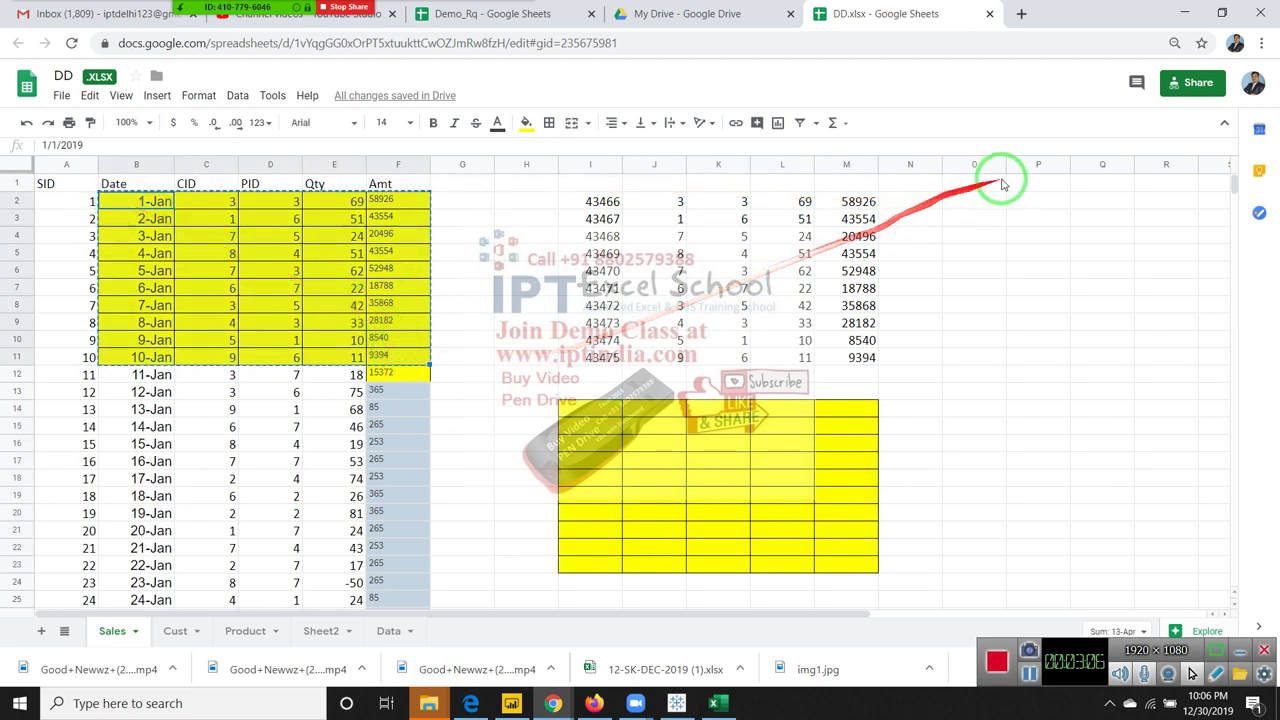
left_click(968, 203)
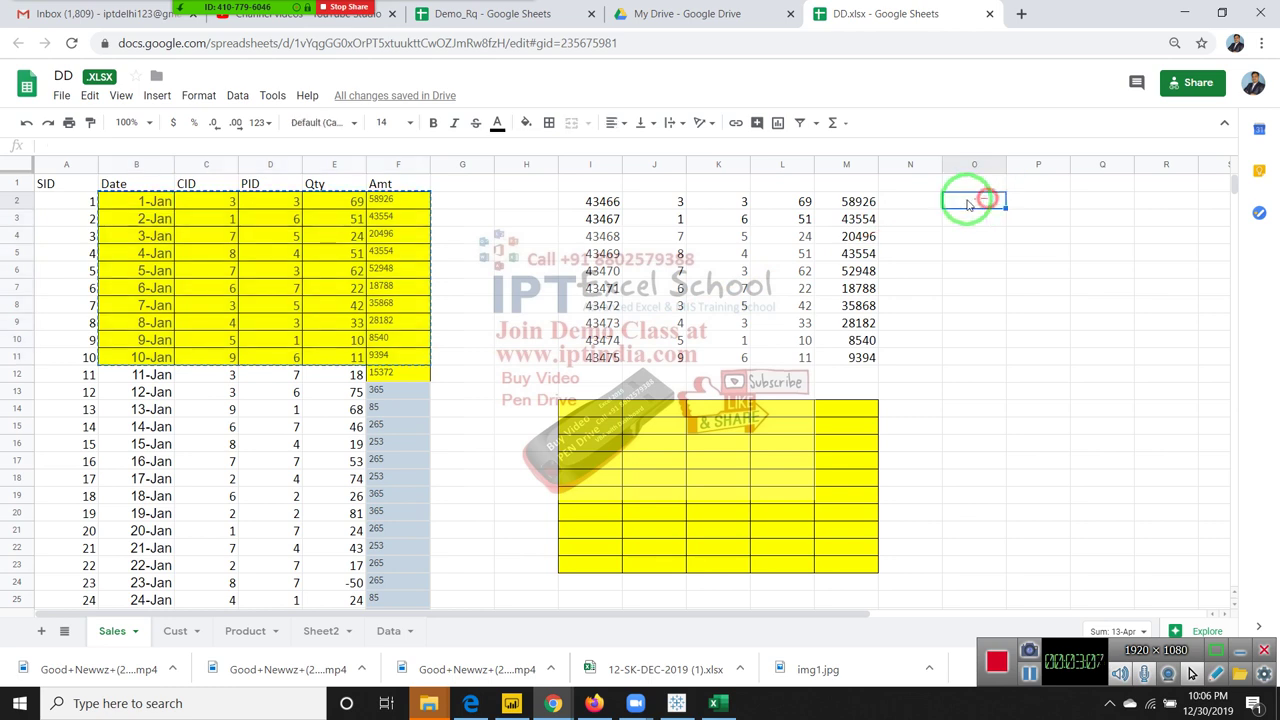
left_click(89, 95)
mouse_move(137, 262)
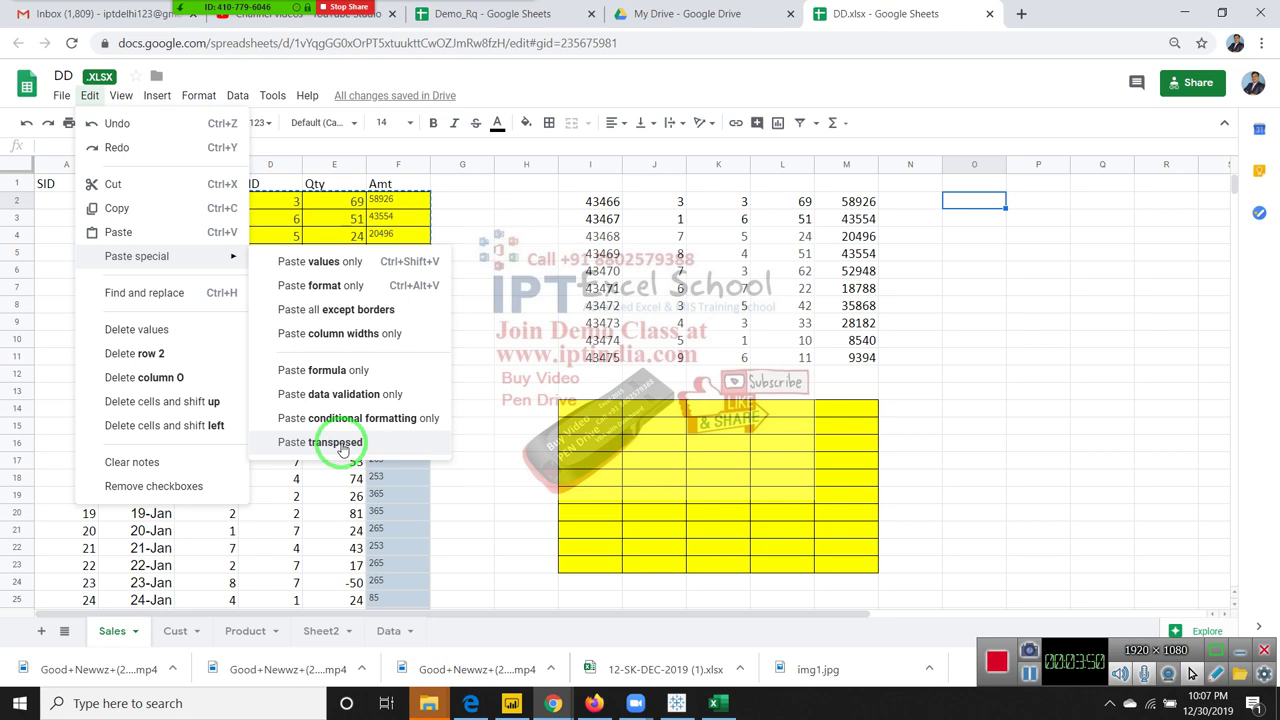
left_click(488, 240)
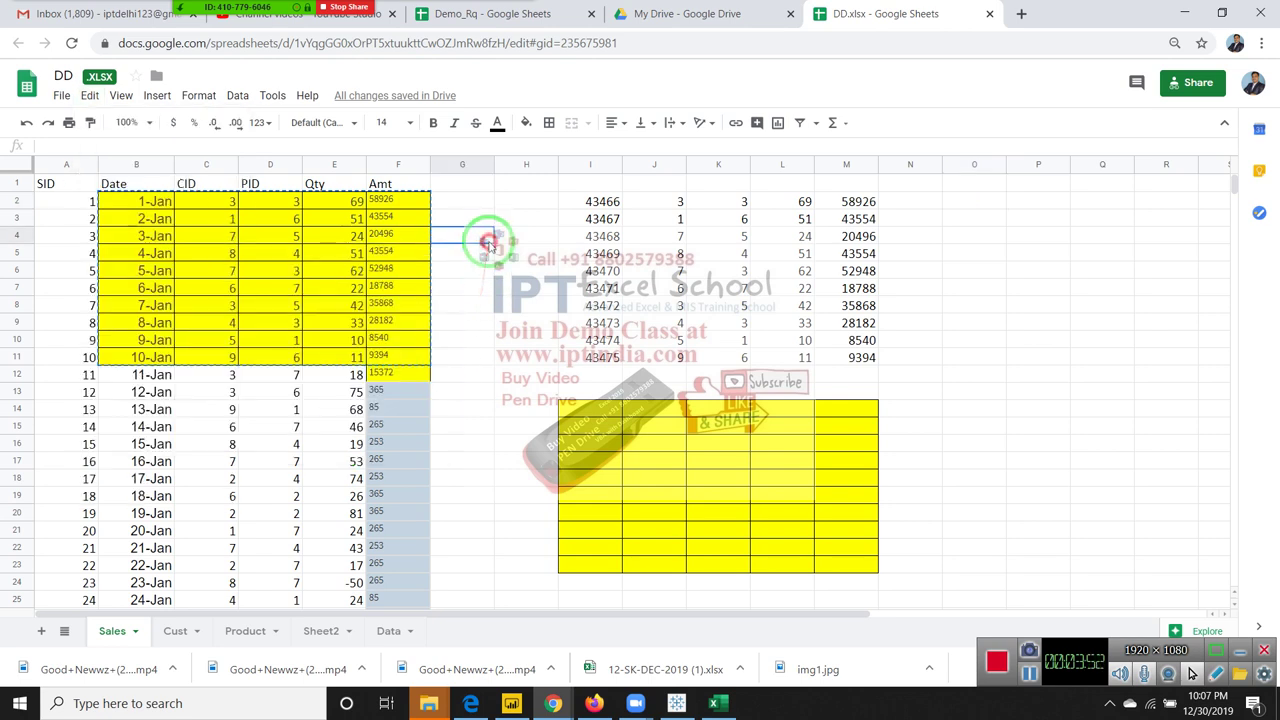
left_click(336, 240)
left_click_drag(334, 204, 345, 354)
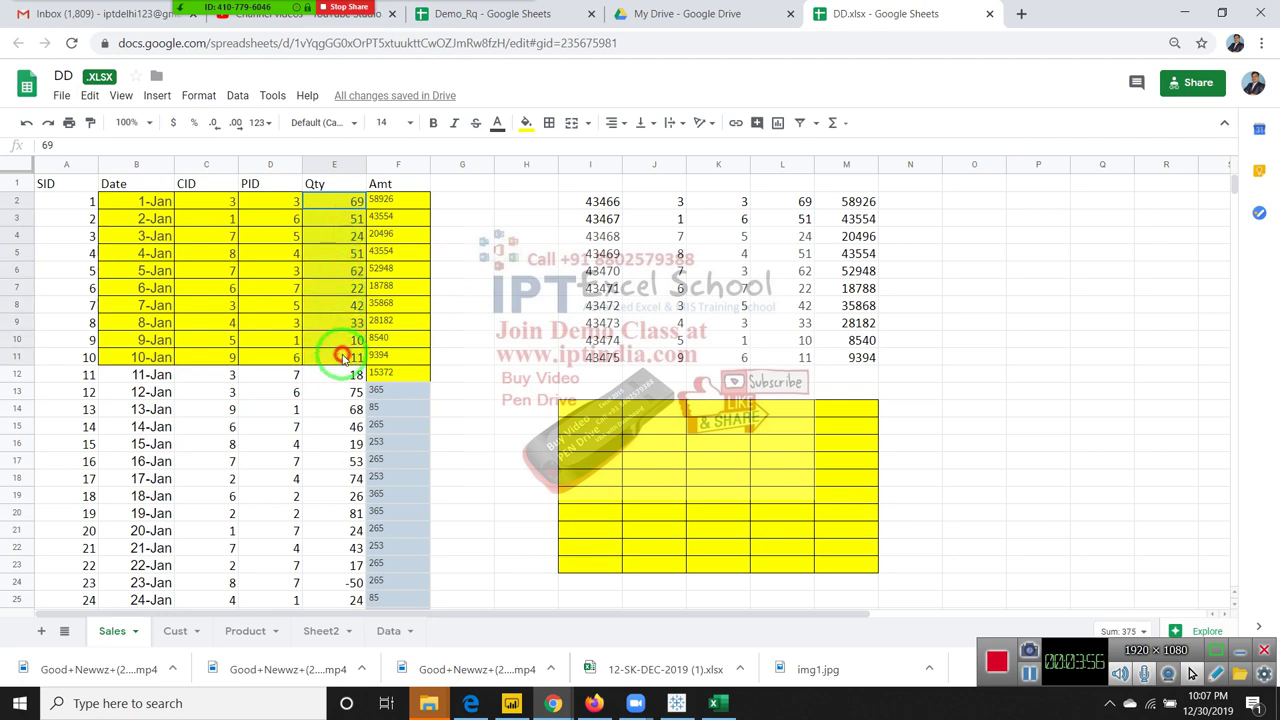
Paste the ten Qty values transposed across row 2 starting at O2.
key("ctrl+c")
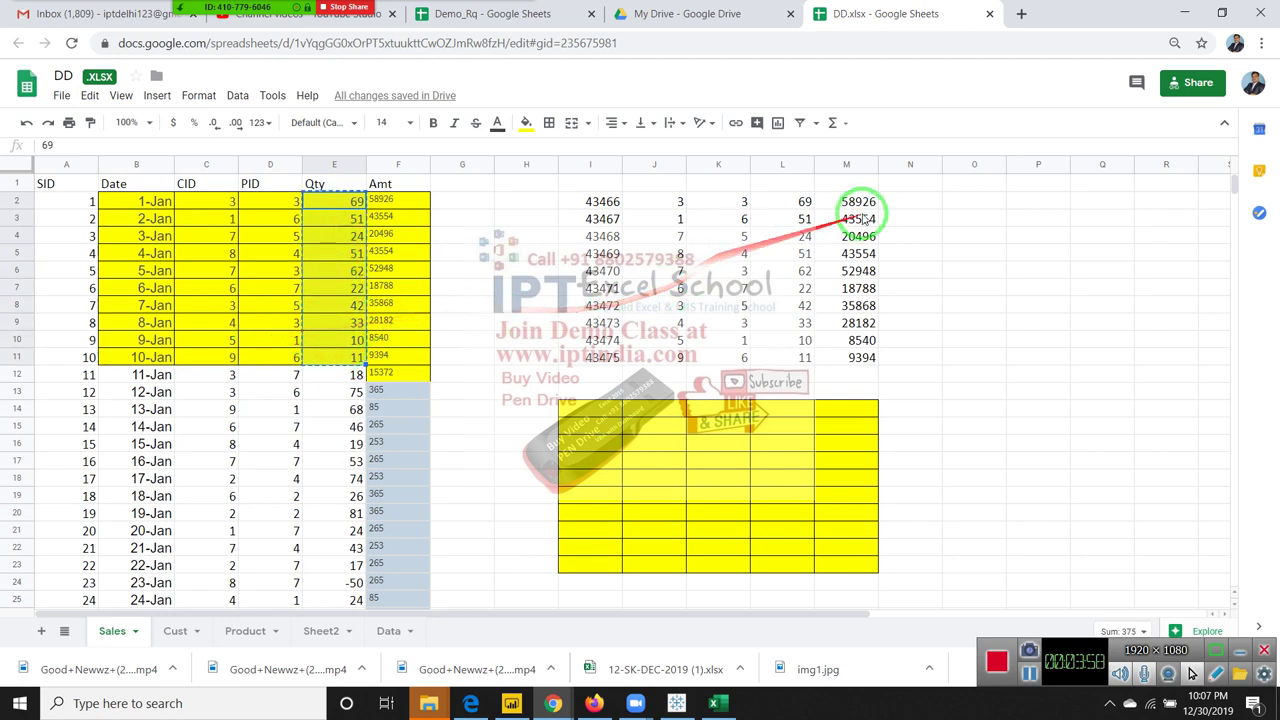
left_click(943, 201)
right_click(946, 201)
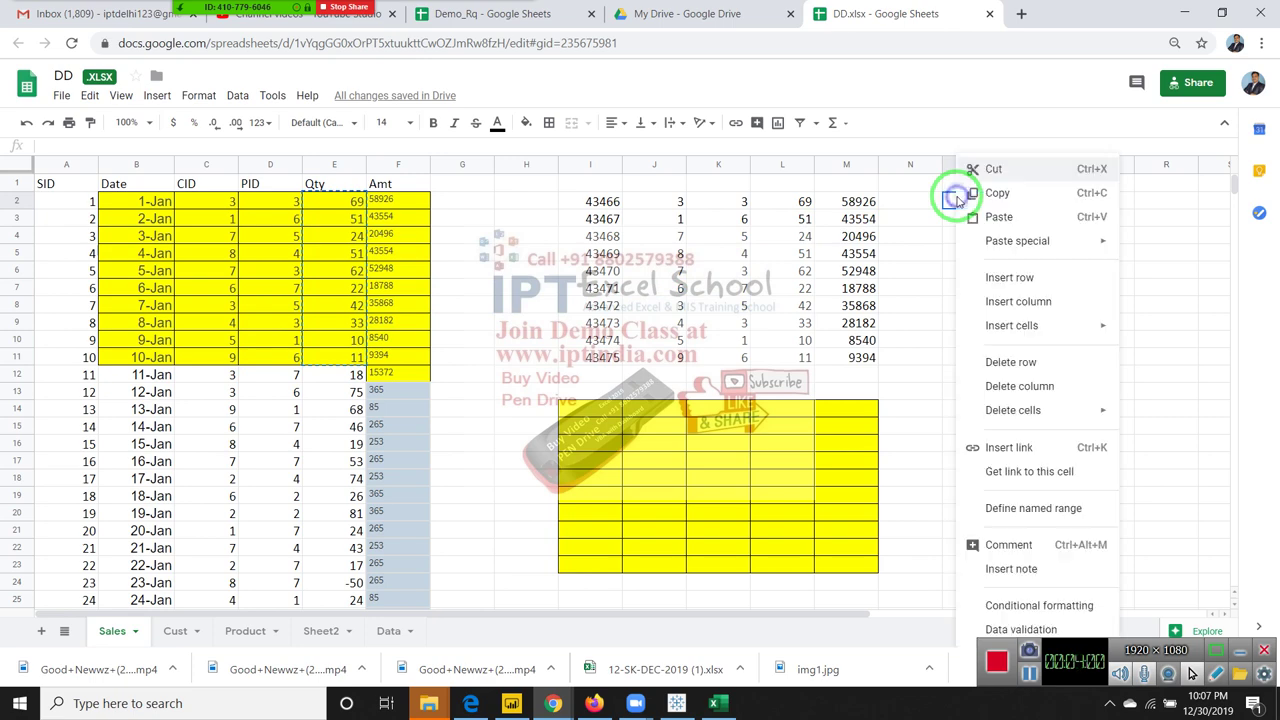
mouse_move(958, 243)
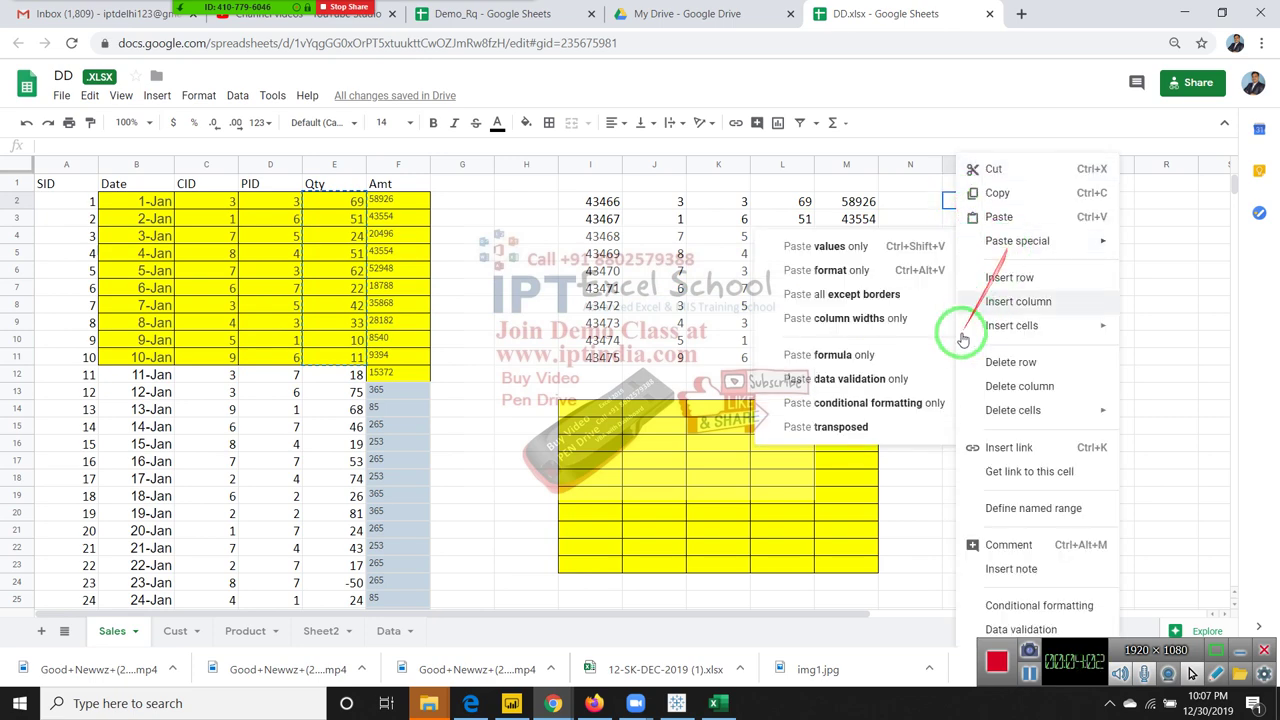
left_click(870, 427)
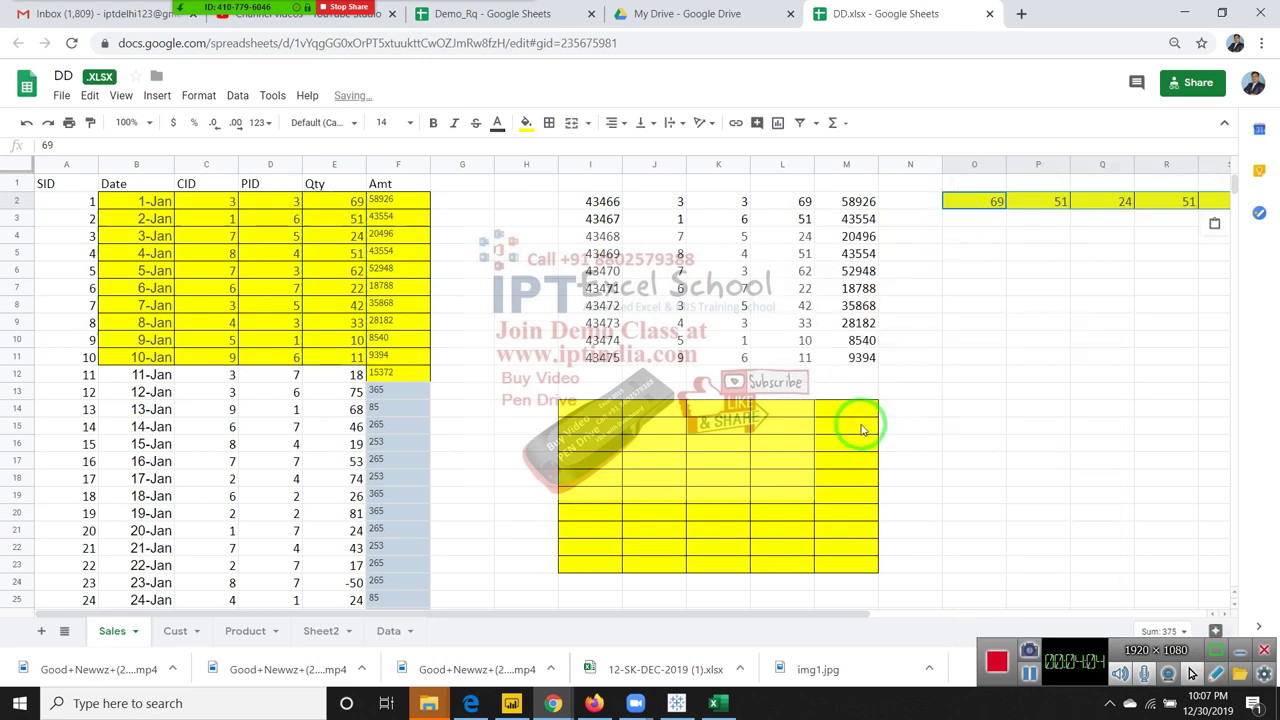
Copy O2:X2 and paste it transposed back into column O from O4.
key("ctrl+c")
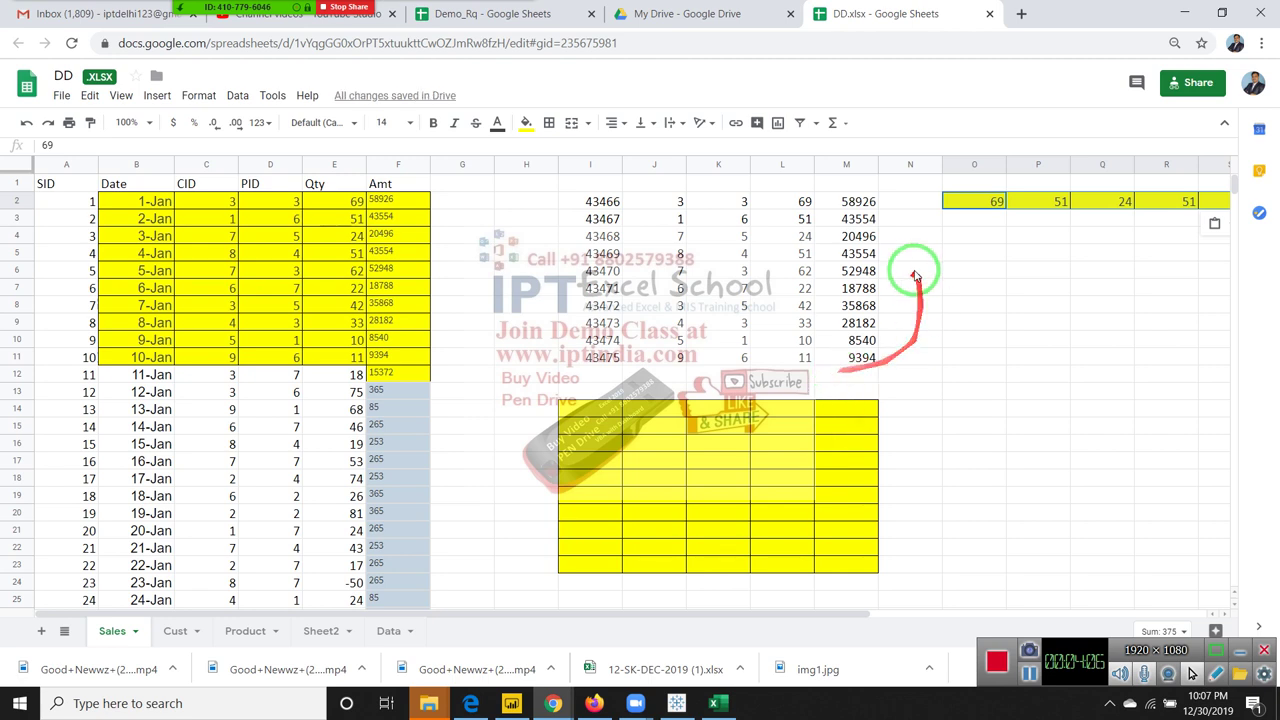
left_click(962, 236)
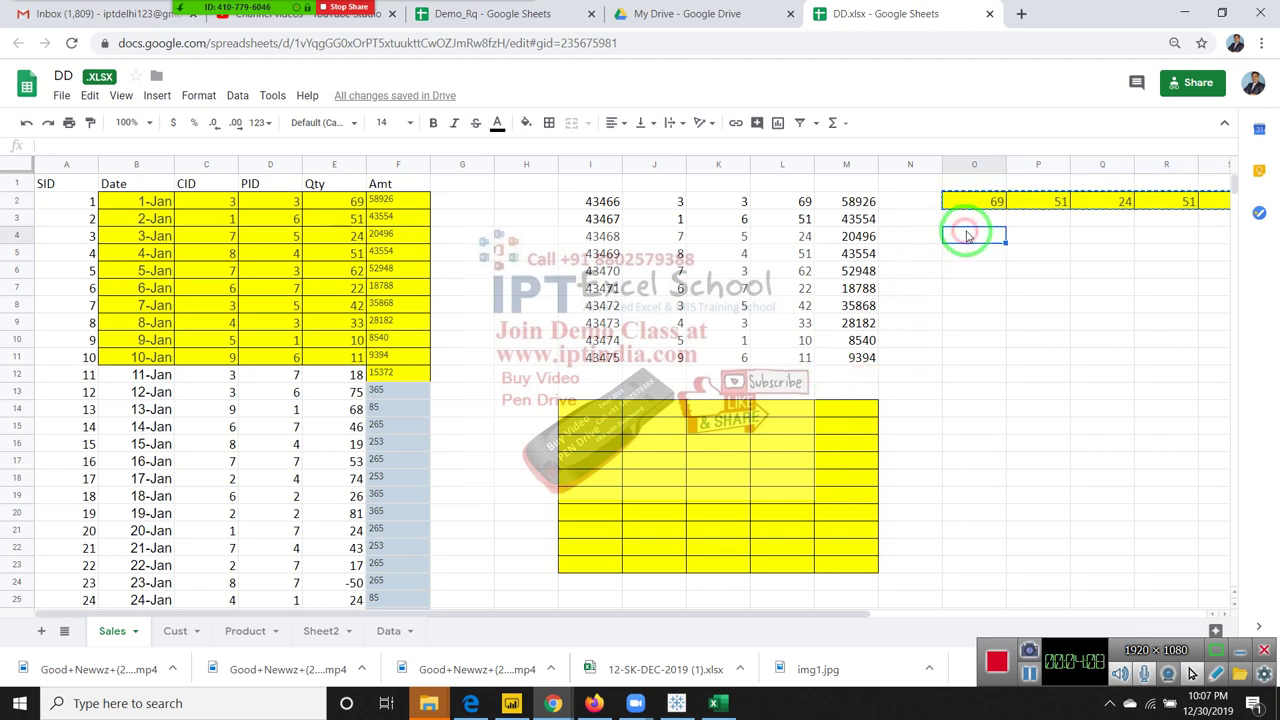
right_click(962, 236)
mouse_move(1100, 242)
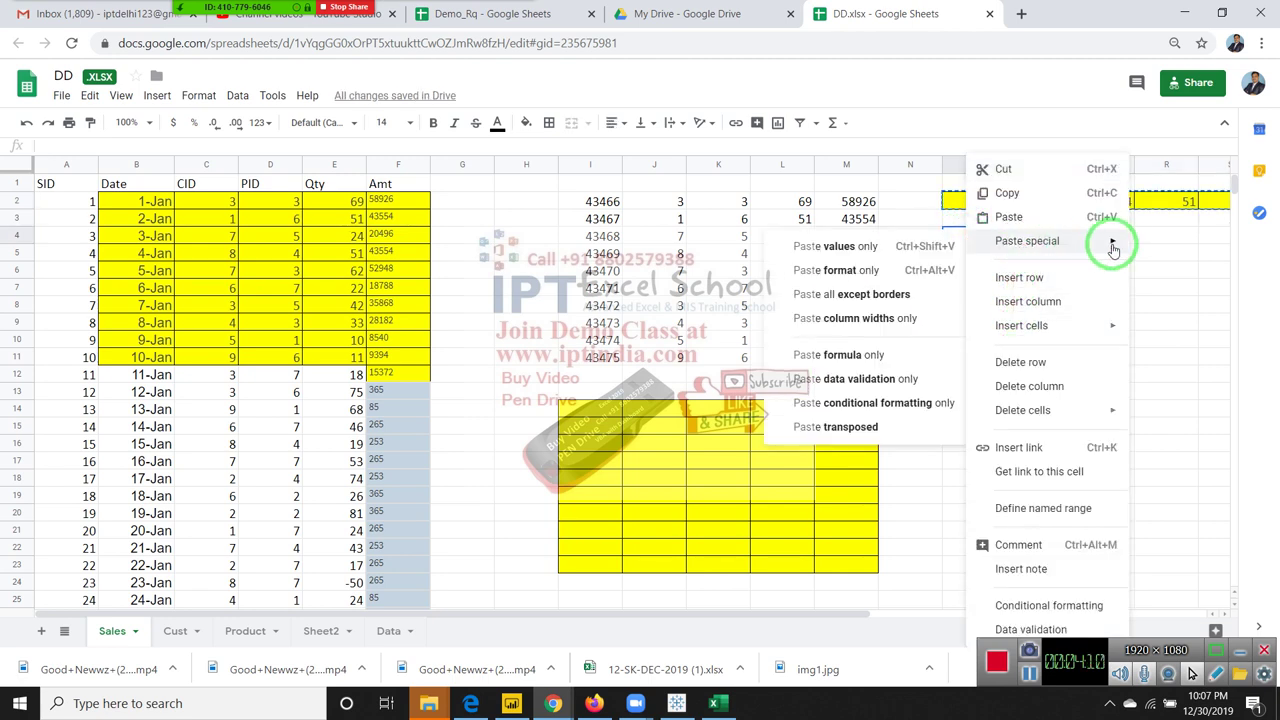
left_click(885, 437)
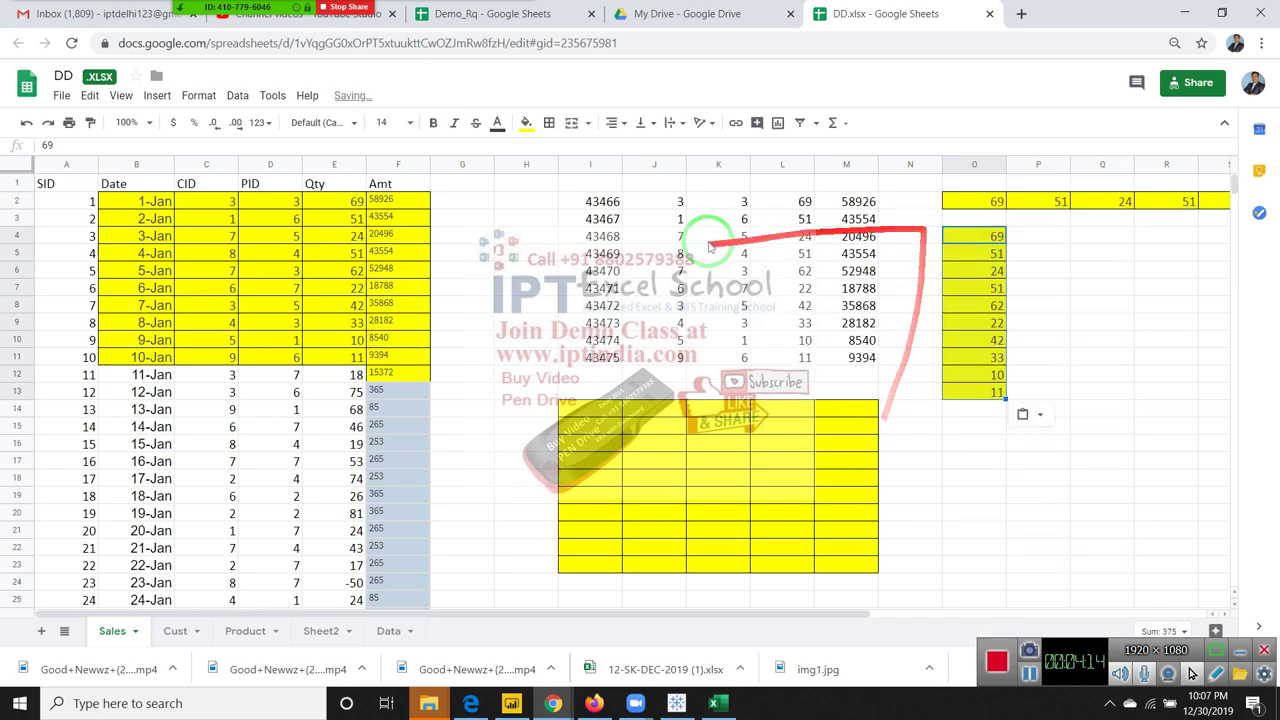
mouse_move(594, 164)
left_mouse_down()
mouse_move(1190, 205)
mouse_move(873, 183)
left_mouse_up()
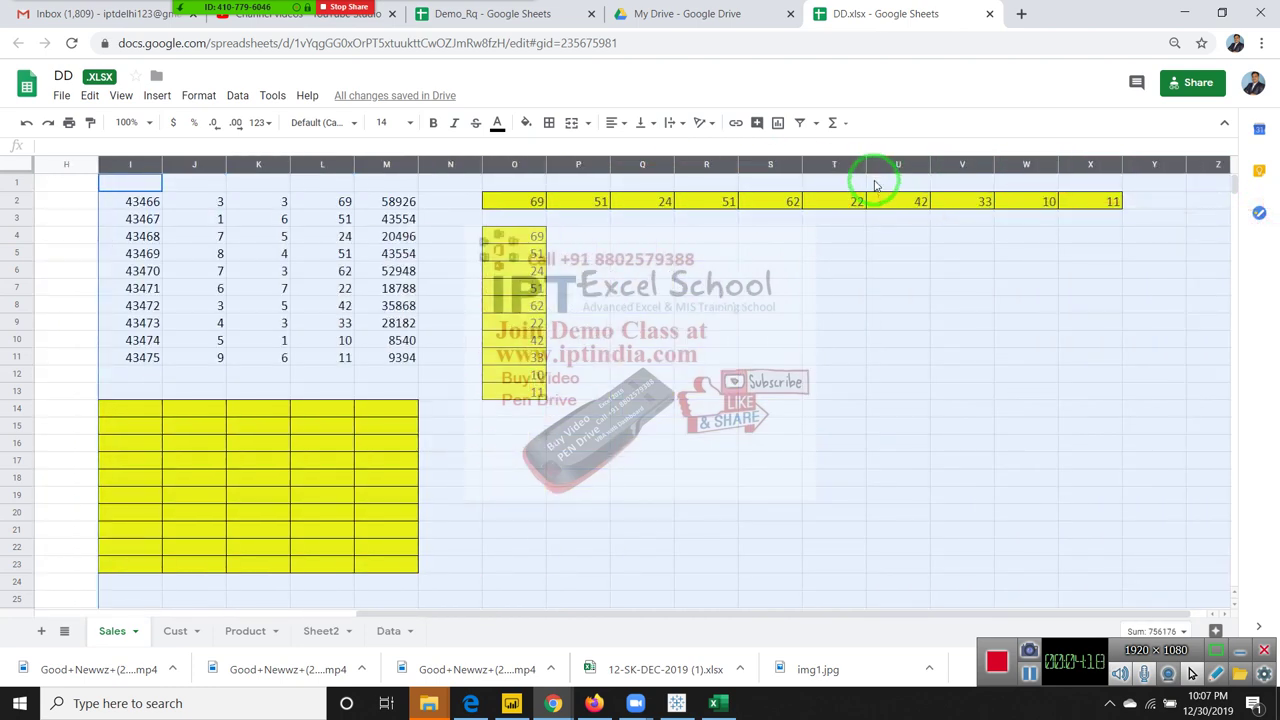
Delete columns I through Z, removing all the pasted copies.
right_click(872, 170)
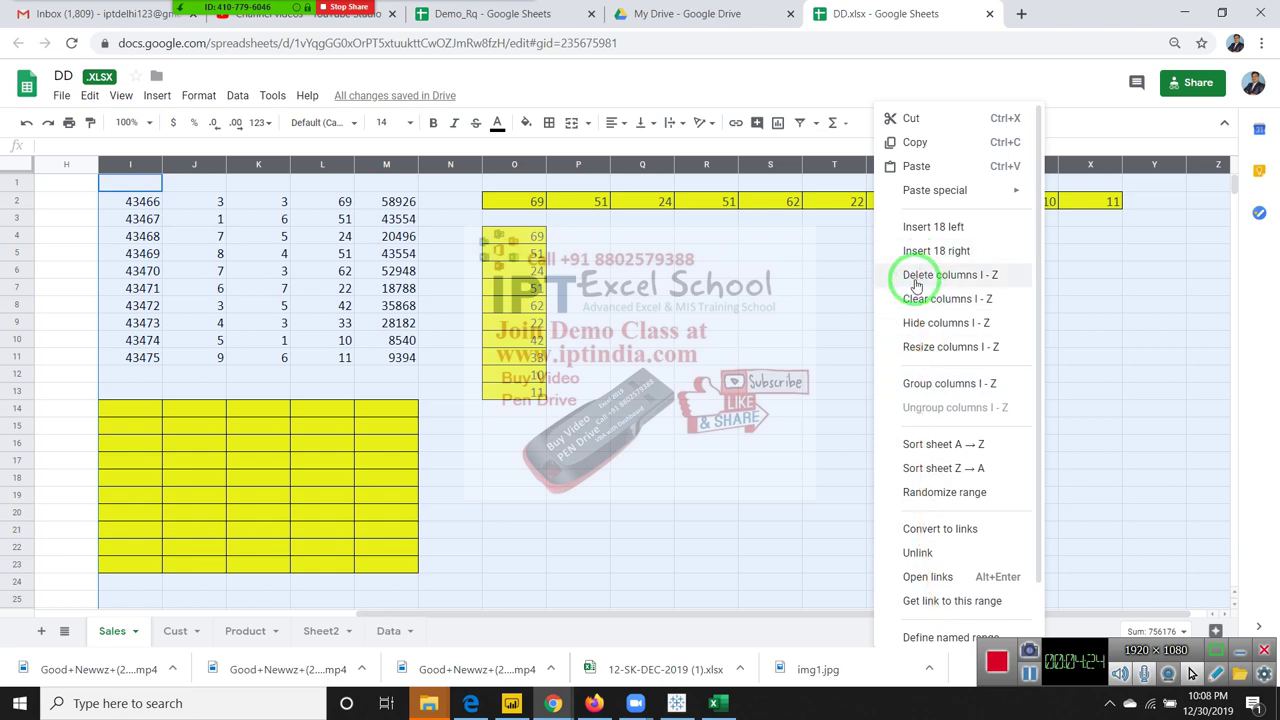
left_click(916, 285)
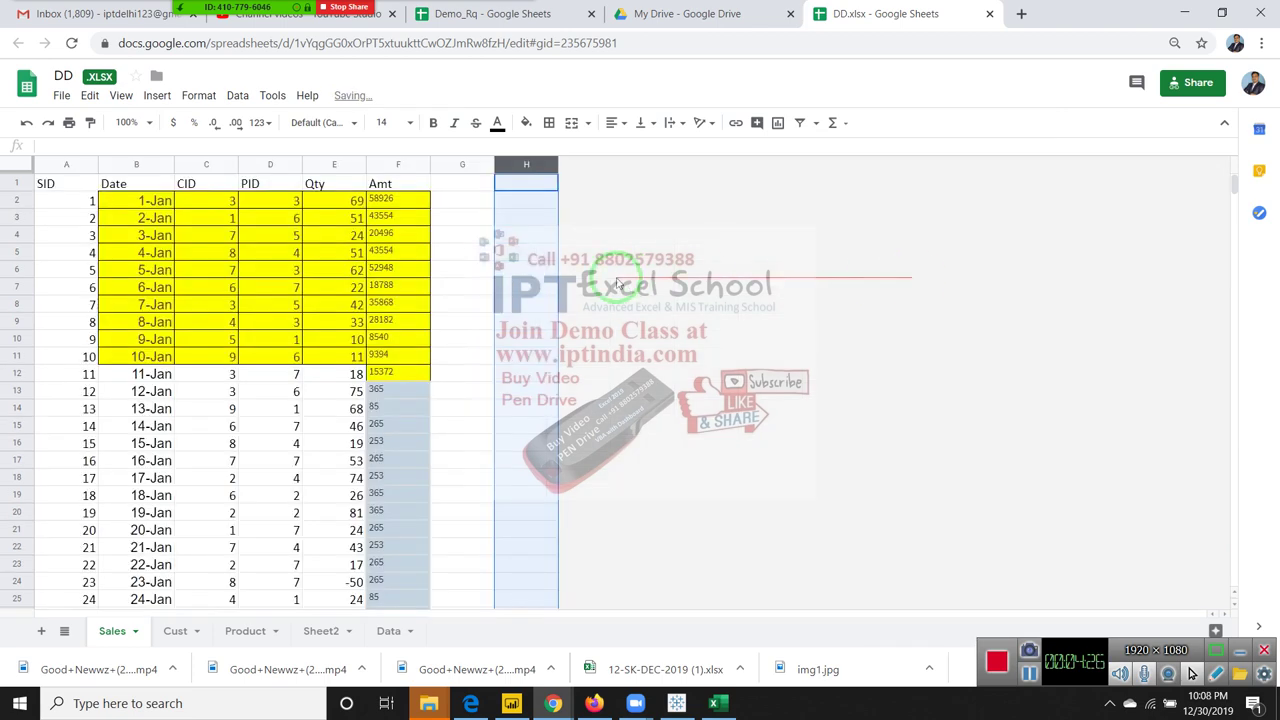
key("Right")
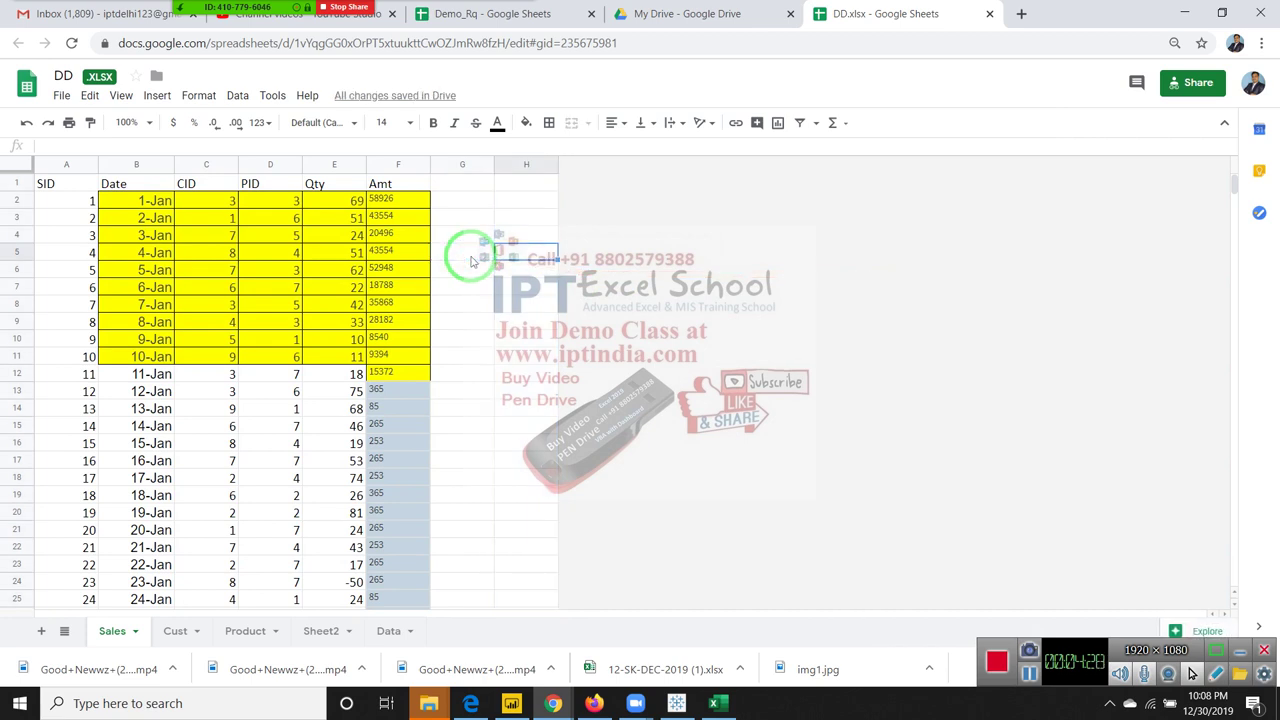
Select column H and zoom the sheet in and back out.
left_click(472, 263)
key("ctrl+Left")
key("ctrl+Left")
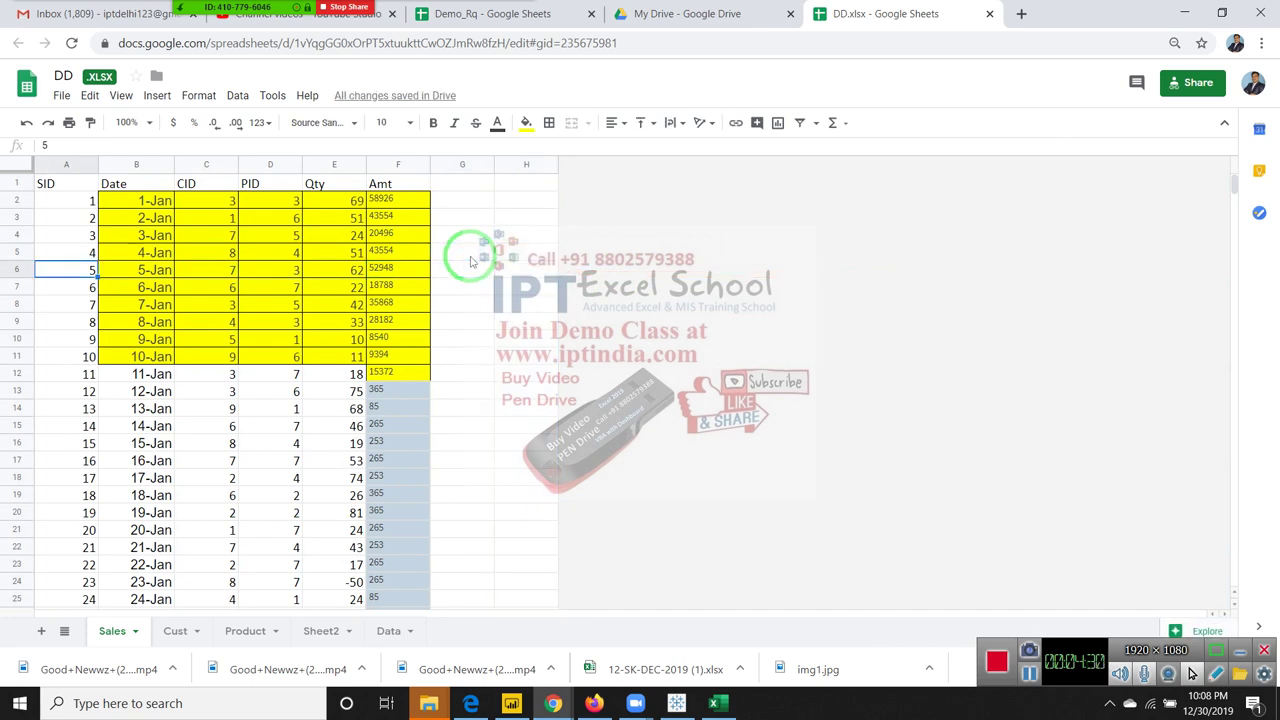
left_click(514, 165)
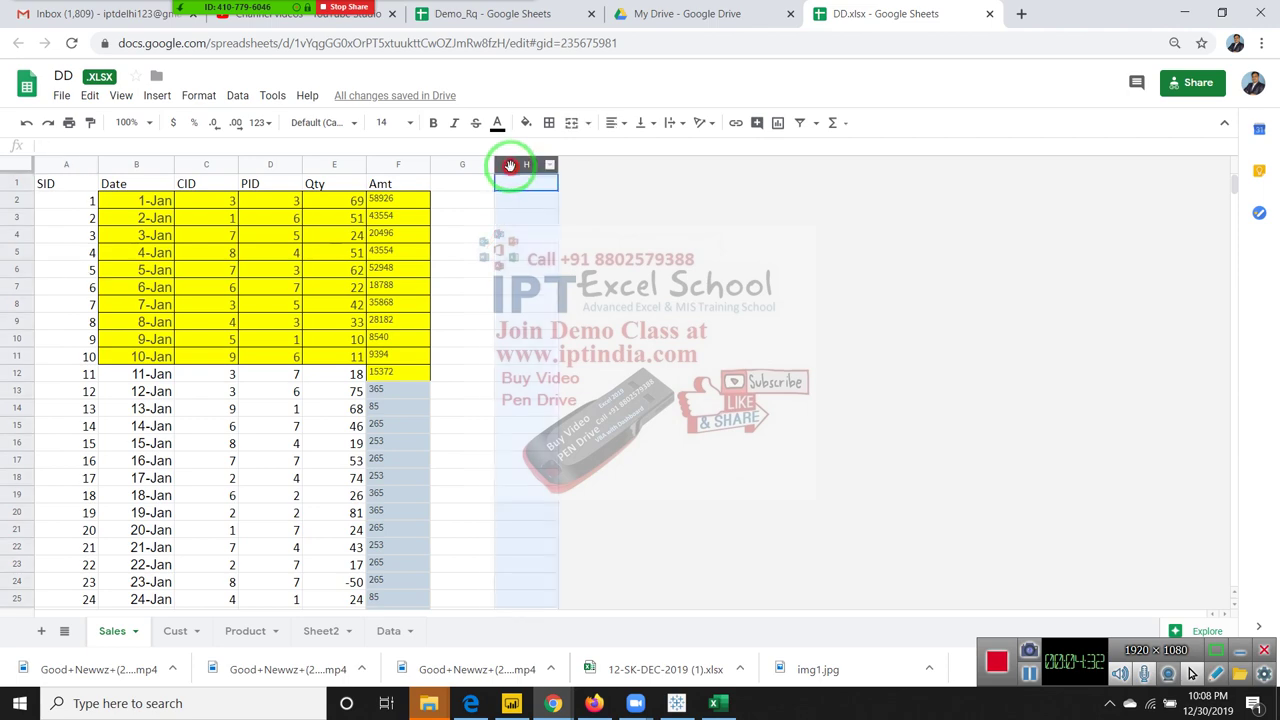
key("ctrl+plus")
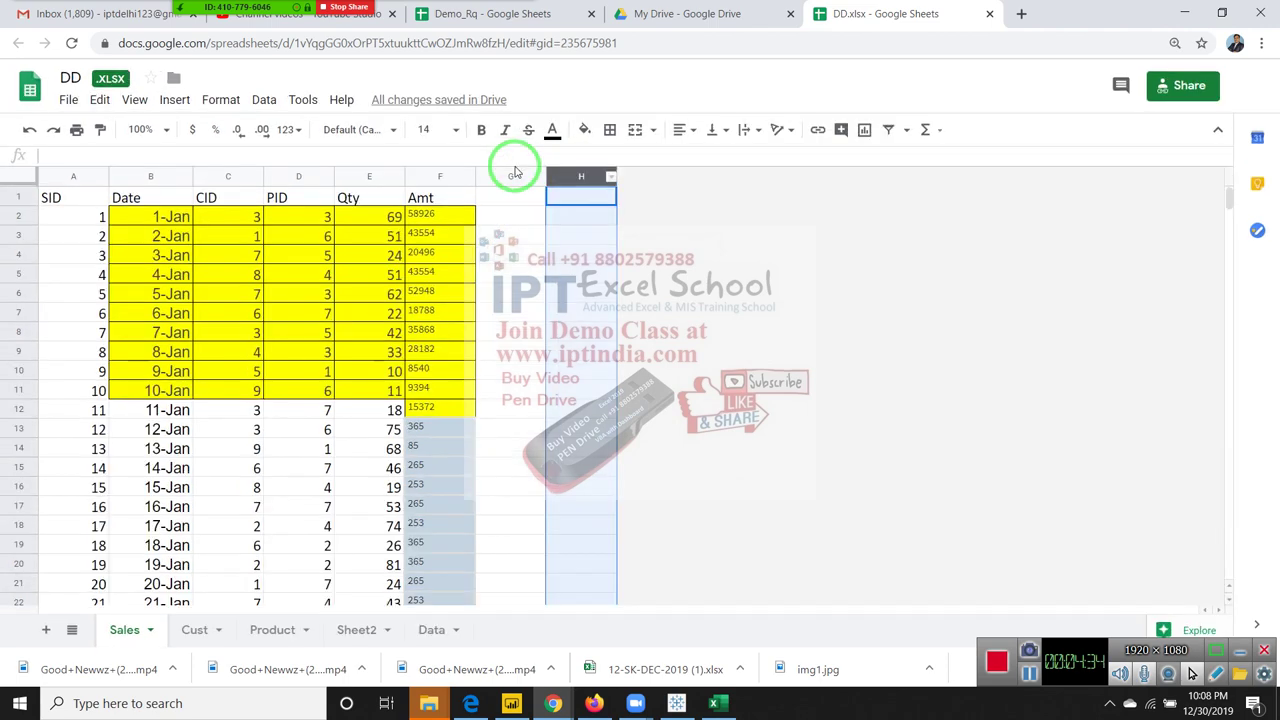
key("ctrl+plus")
key("ctrl+plus")
key("ctrl+plus")
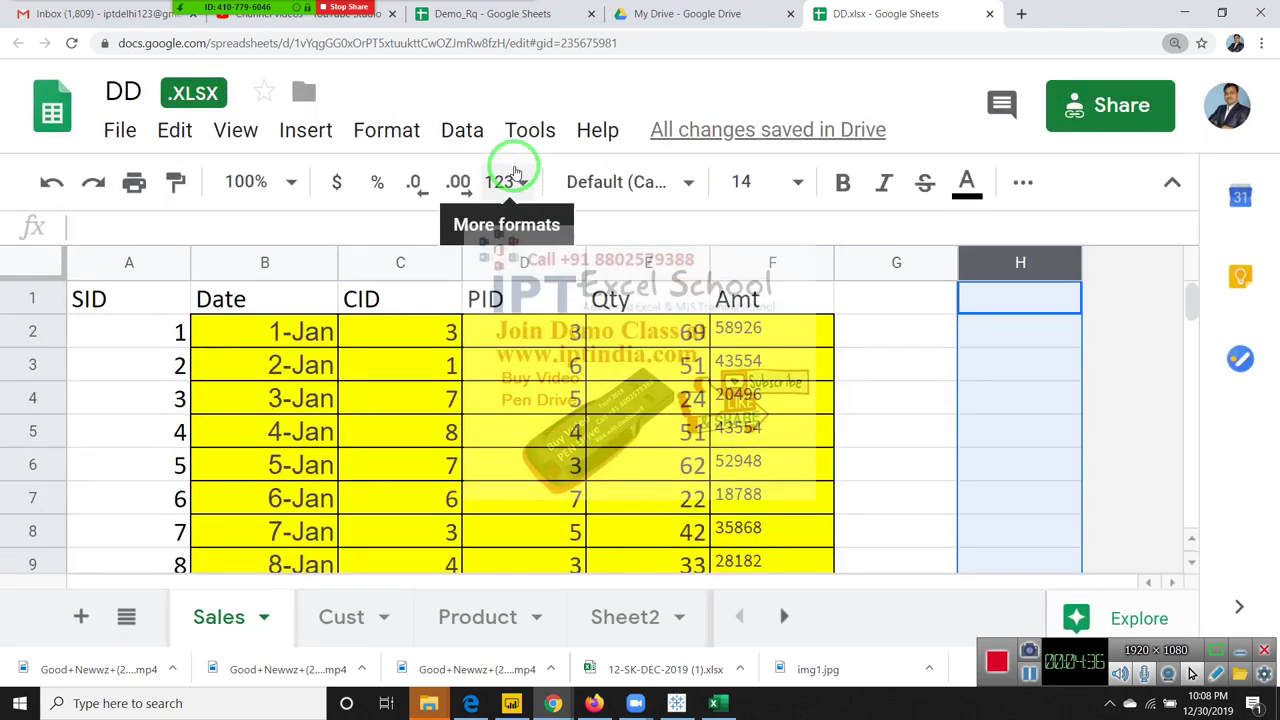
key("ctrl+minus")
key("ctrl+minus")
key("ctrl+minus")
key("ctrl+minus")
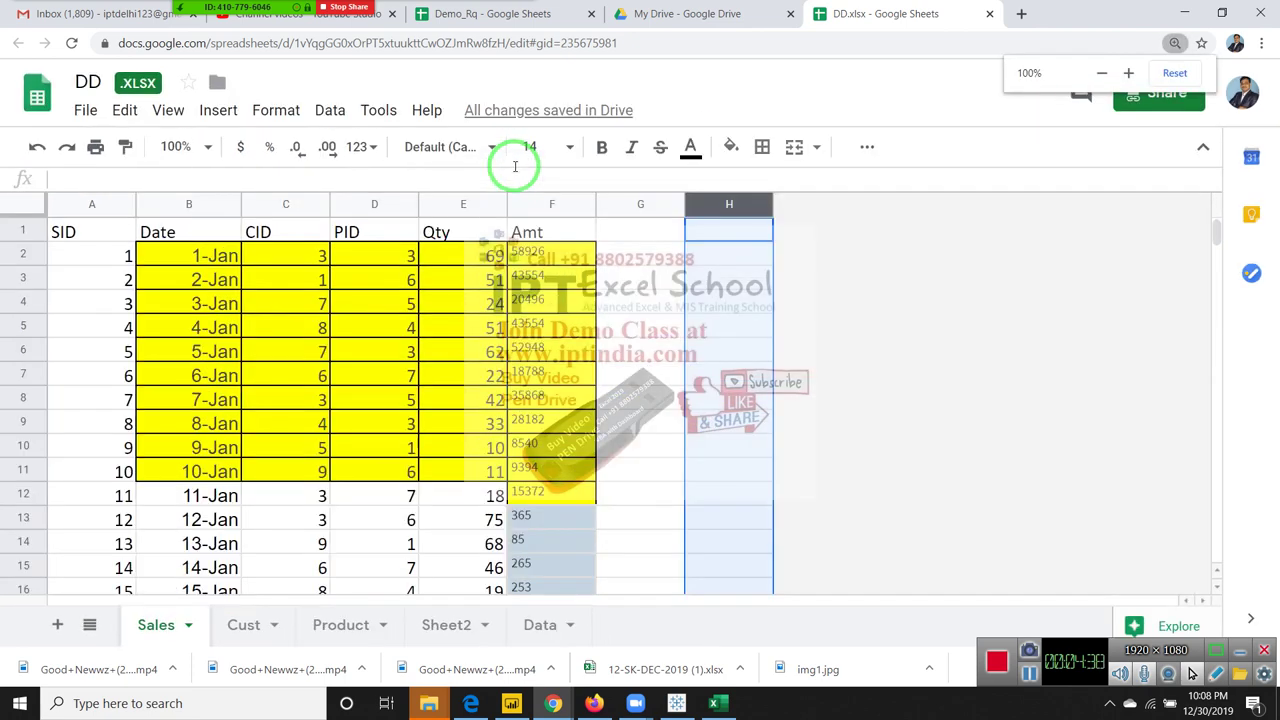
key("ctrl+minus")
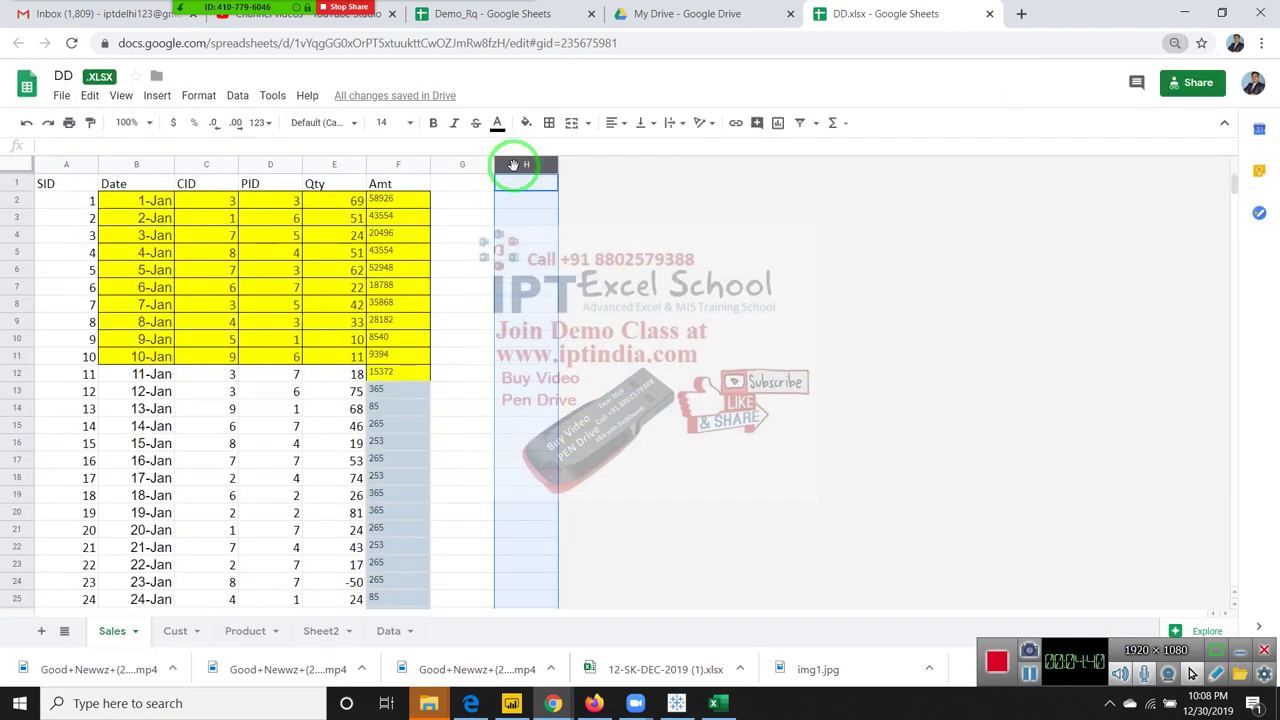
Insert three blank columns to the left of column H.
right_click(513, 165)
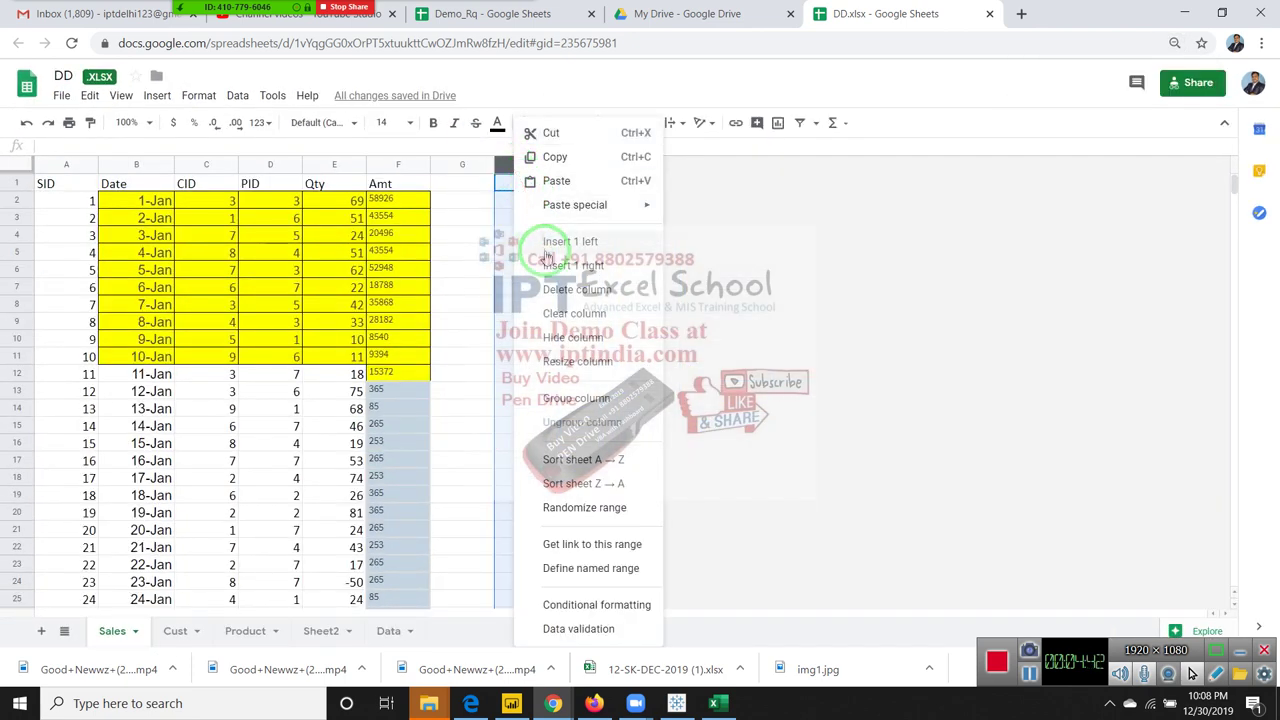
left_click(547, 241)
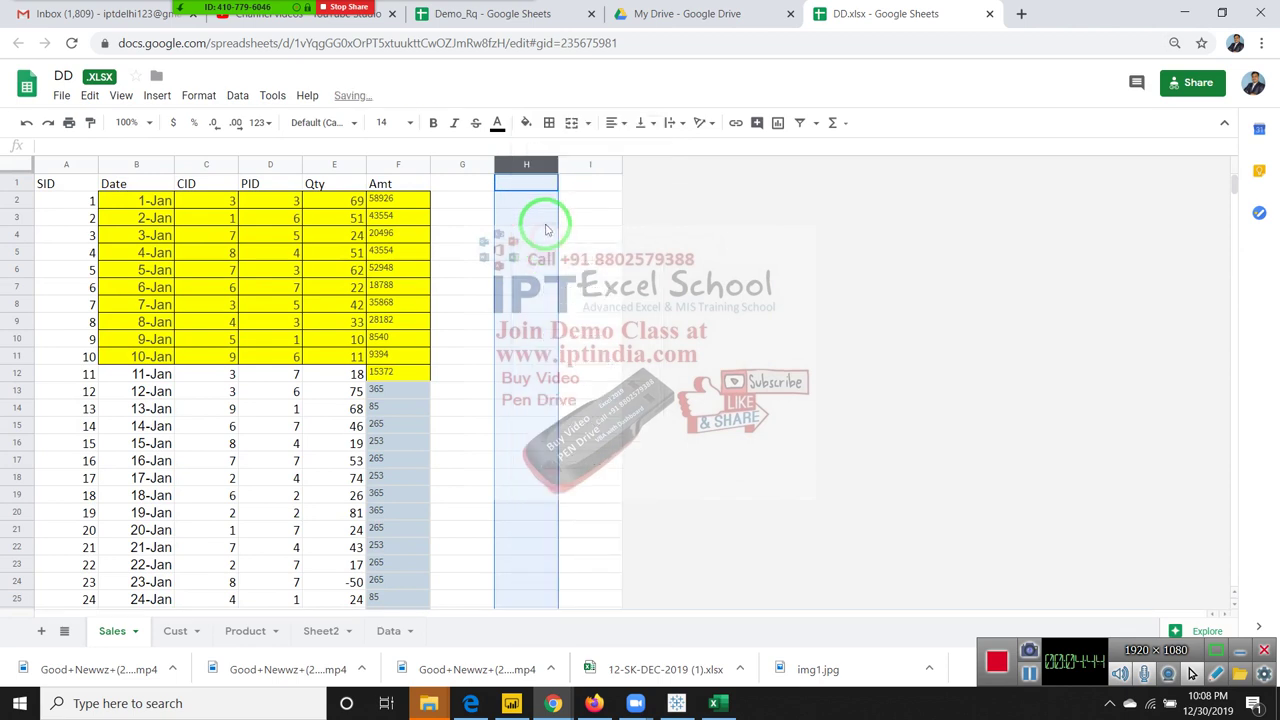
right_click(535, 167)
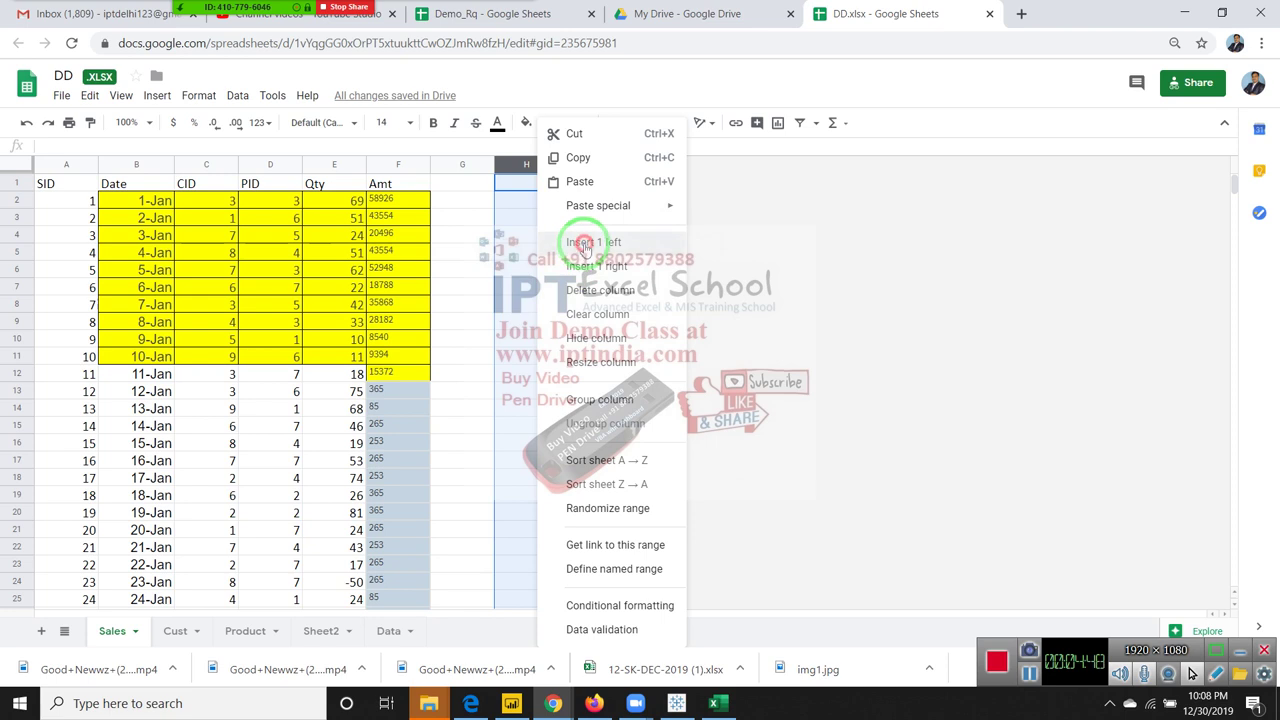
left_click(585, 245)
right_click(528, 164)
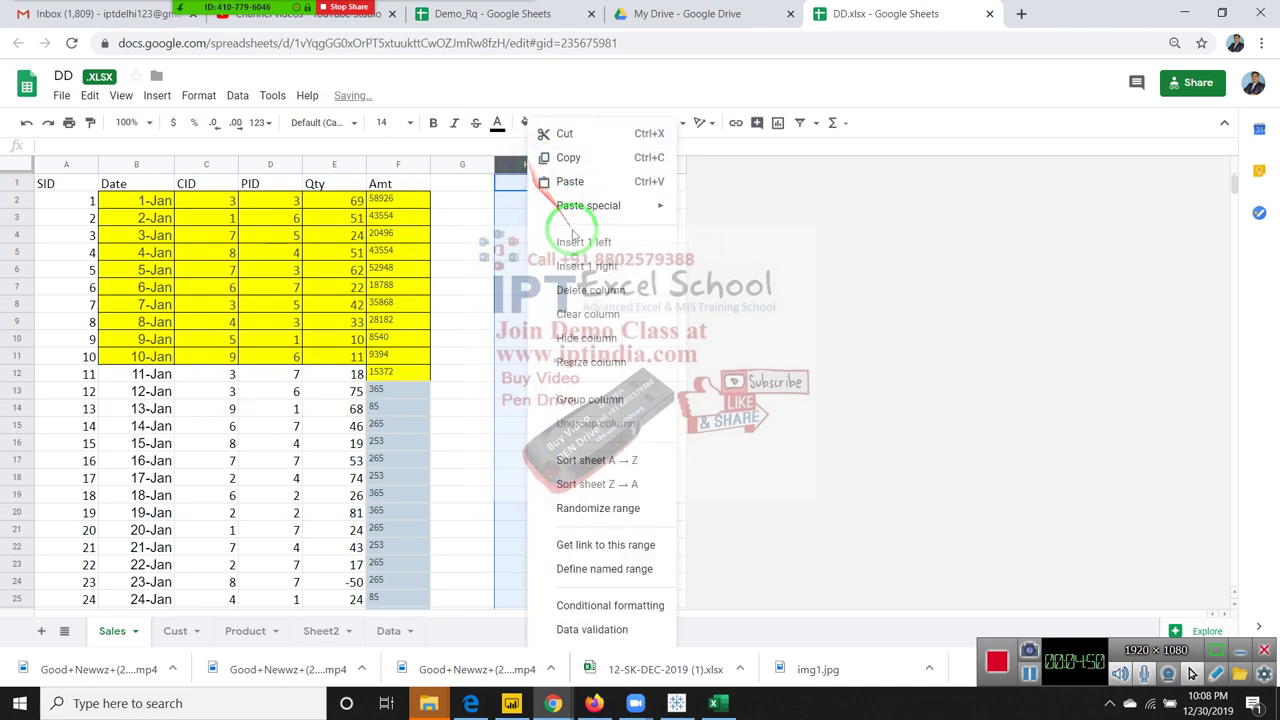
left_click(575, 243)
With Qty cell E5 selected, open Find and replace from the Edit menu.
left_click(334, 252)
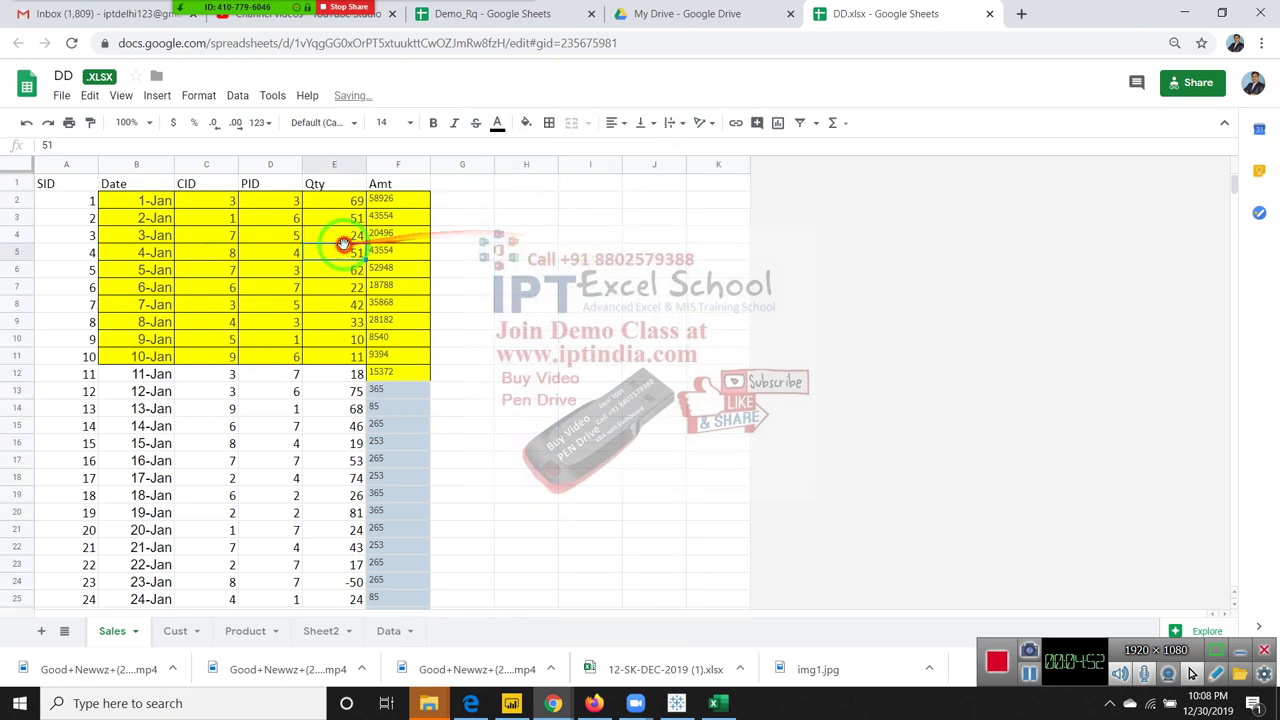
left_click(89, 95)
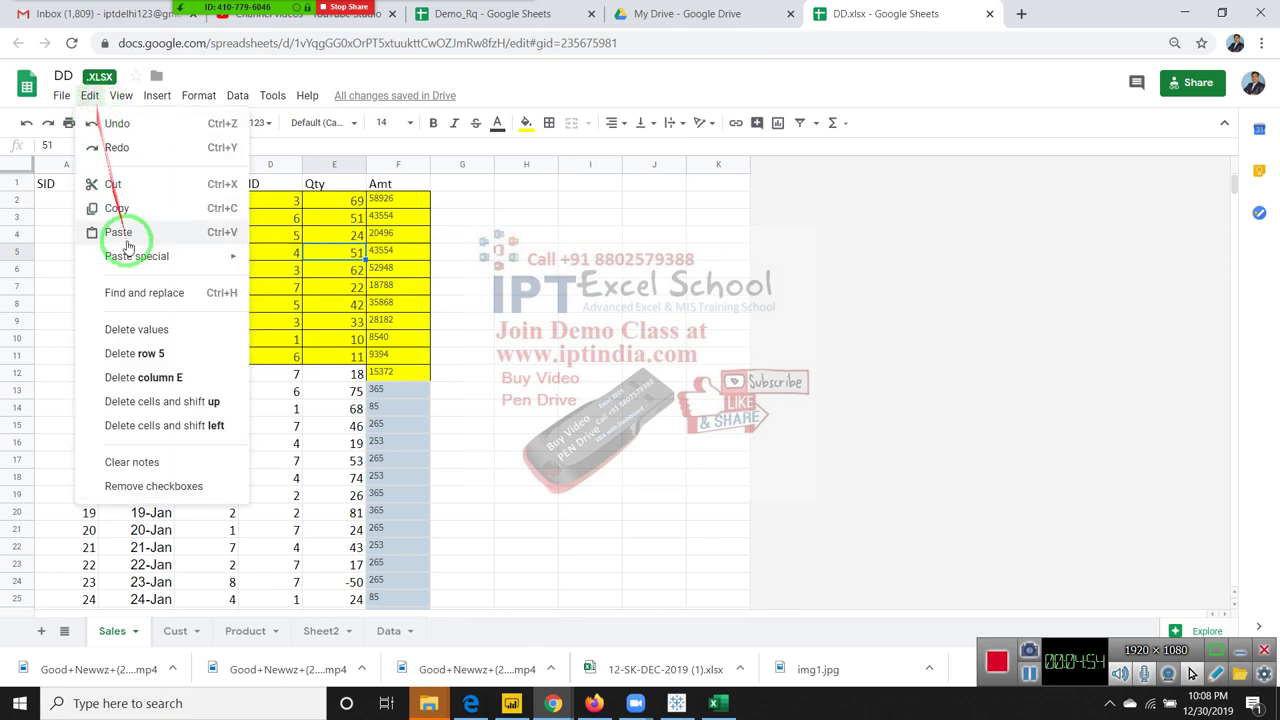
mouse_move(147, 270)
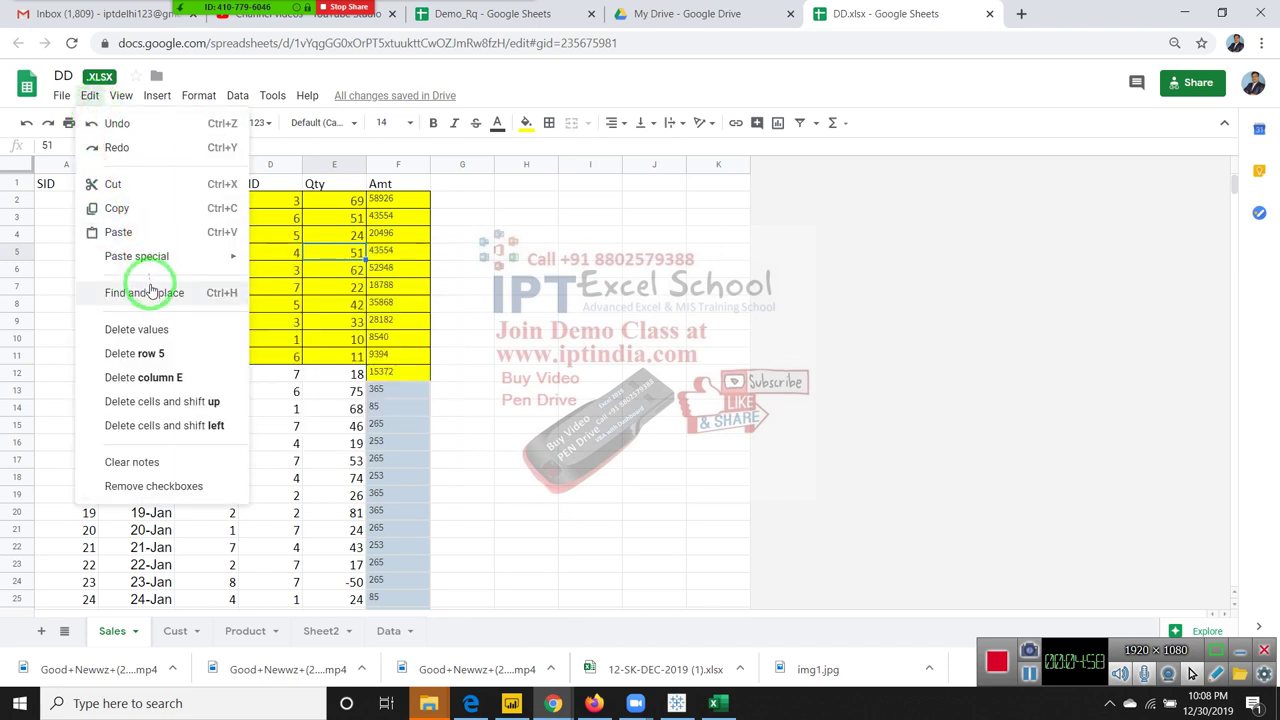
left_click(145, 292)
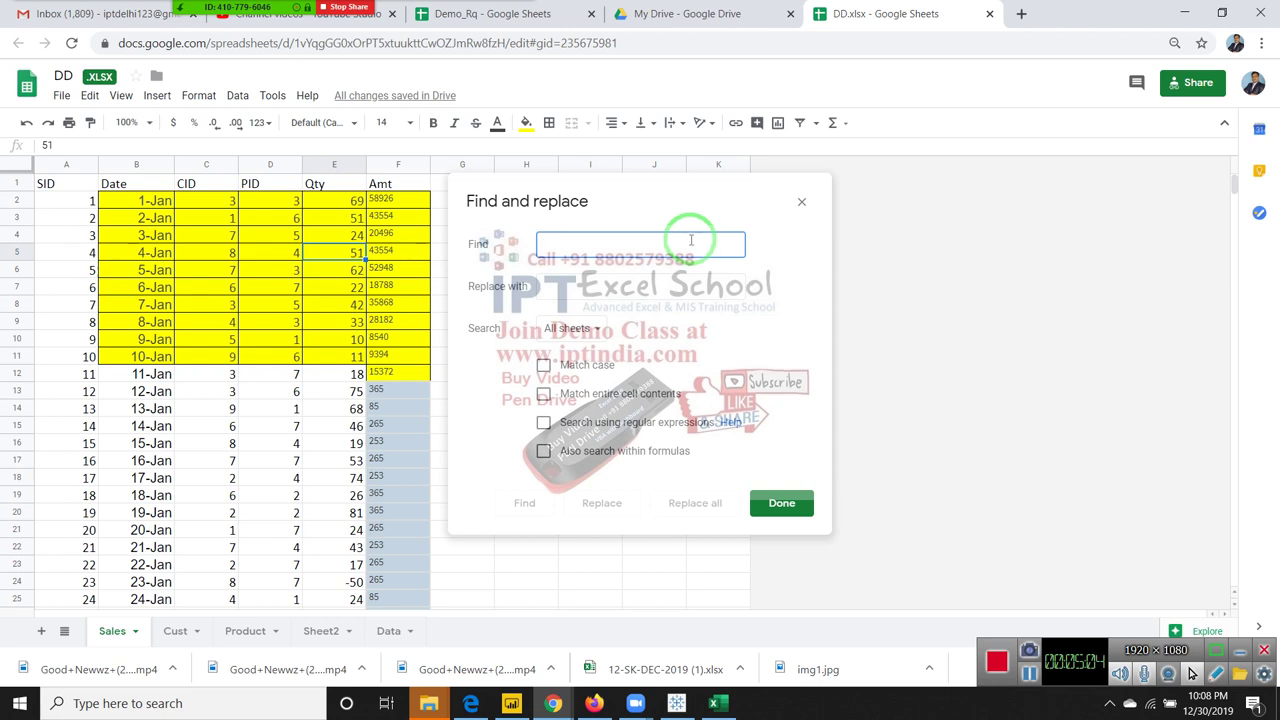
Switch the search scope to this sheet and back to all sheets, then enter 'P' to find.
left_click(572, 330)
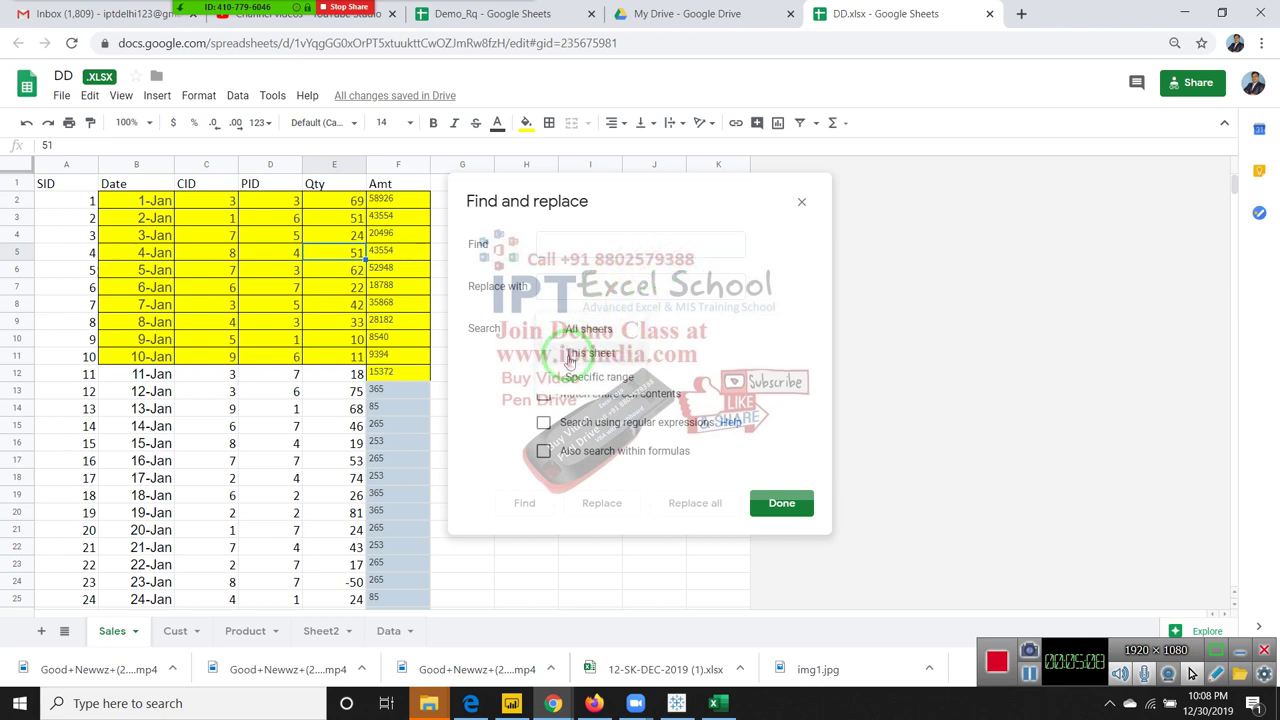
left_click(570, 353)
left_click(566, 345)
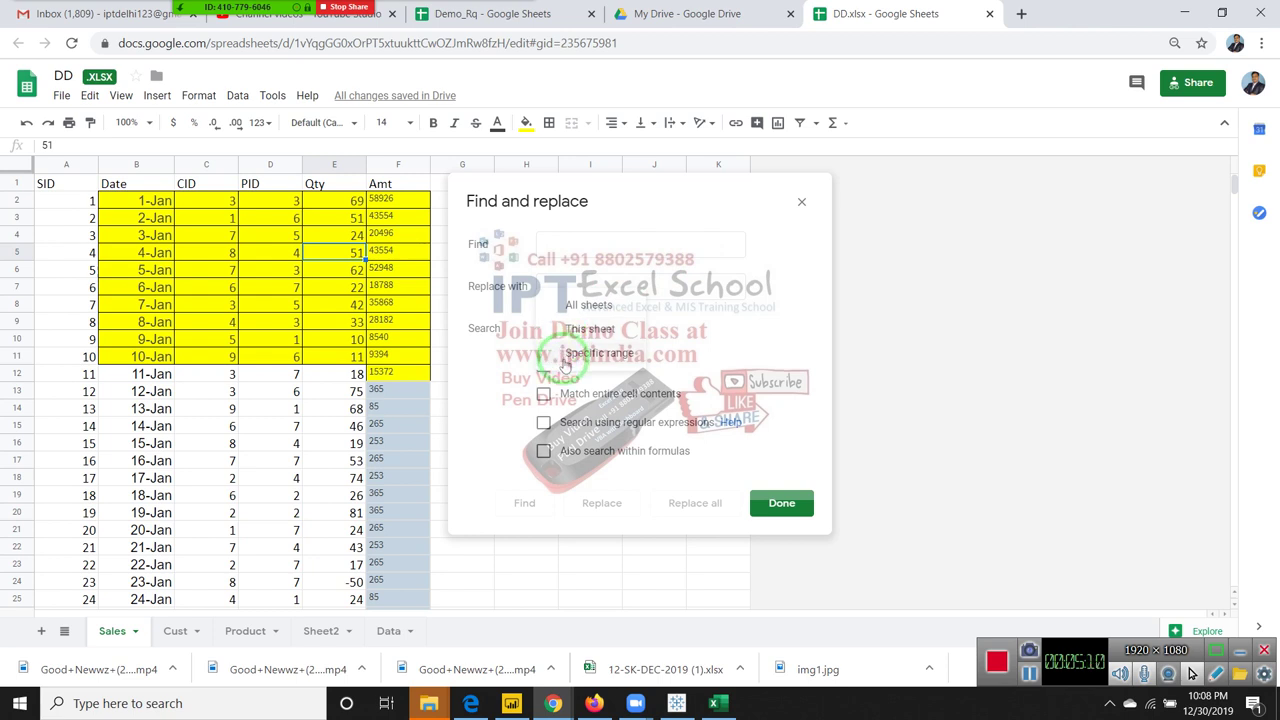
left_click(607, 314)
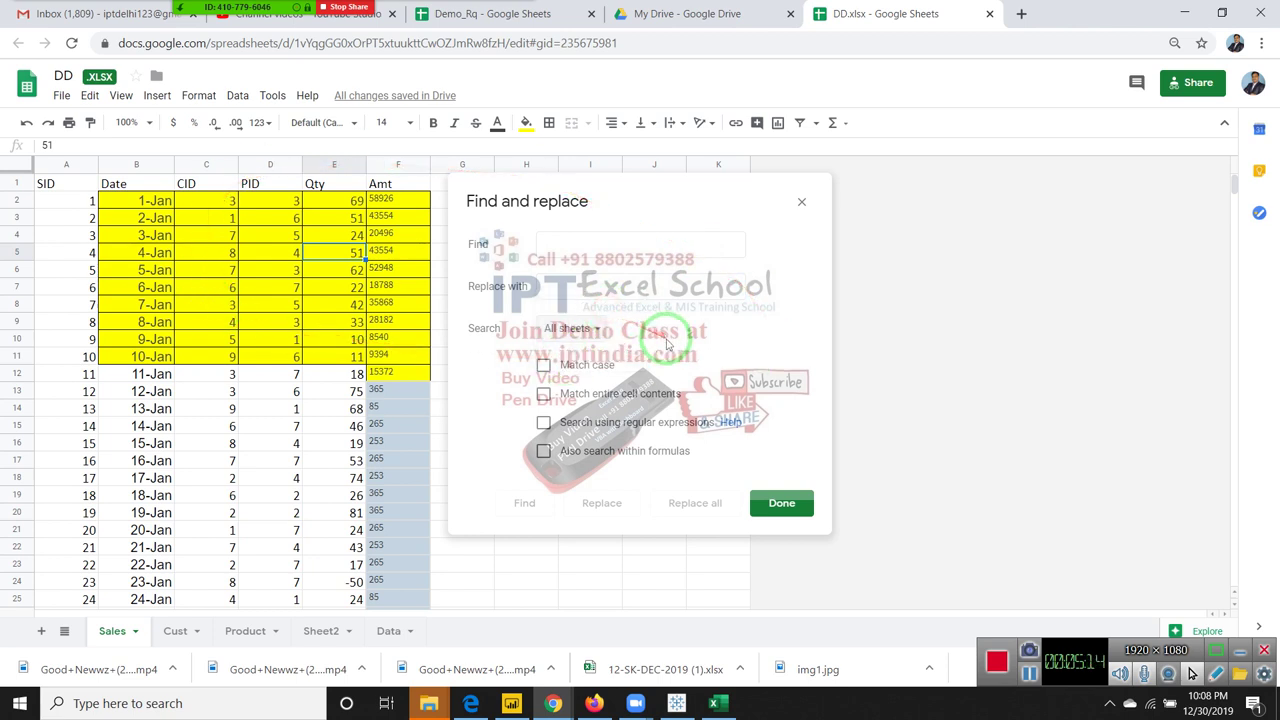
left_click(559, 252)
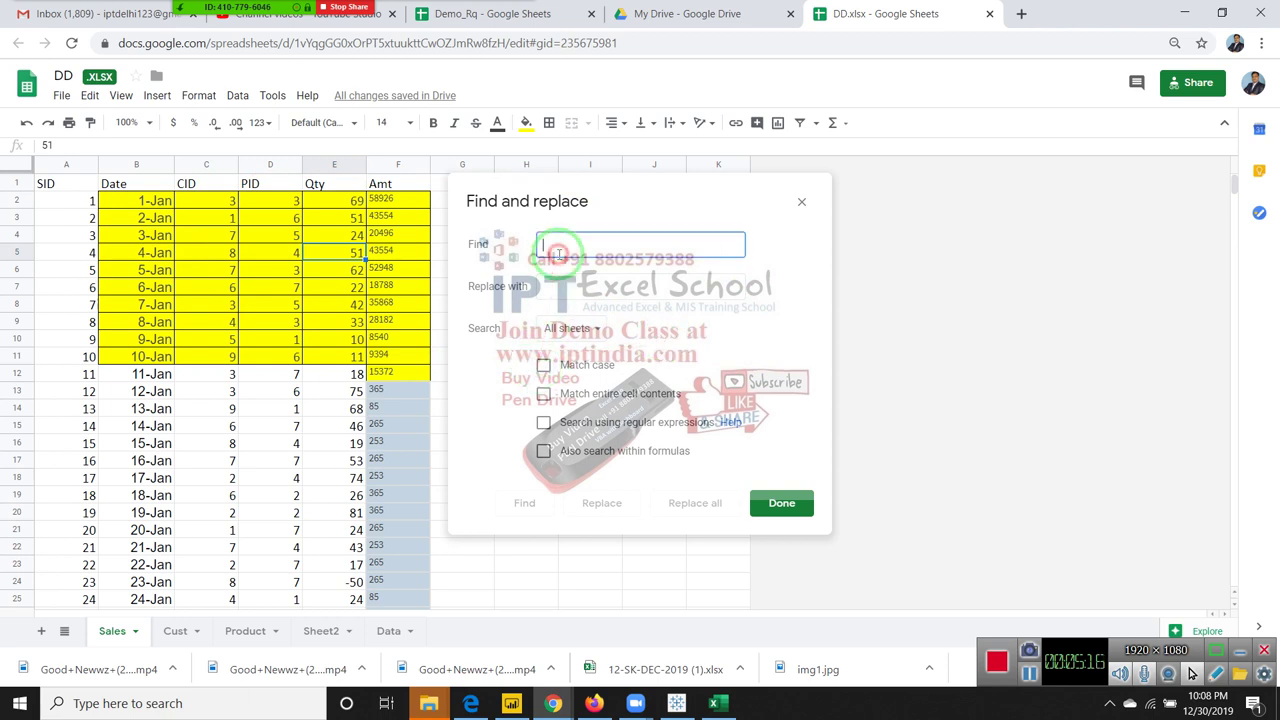
type("PUJA")
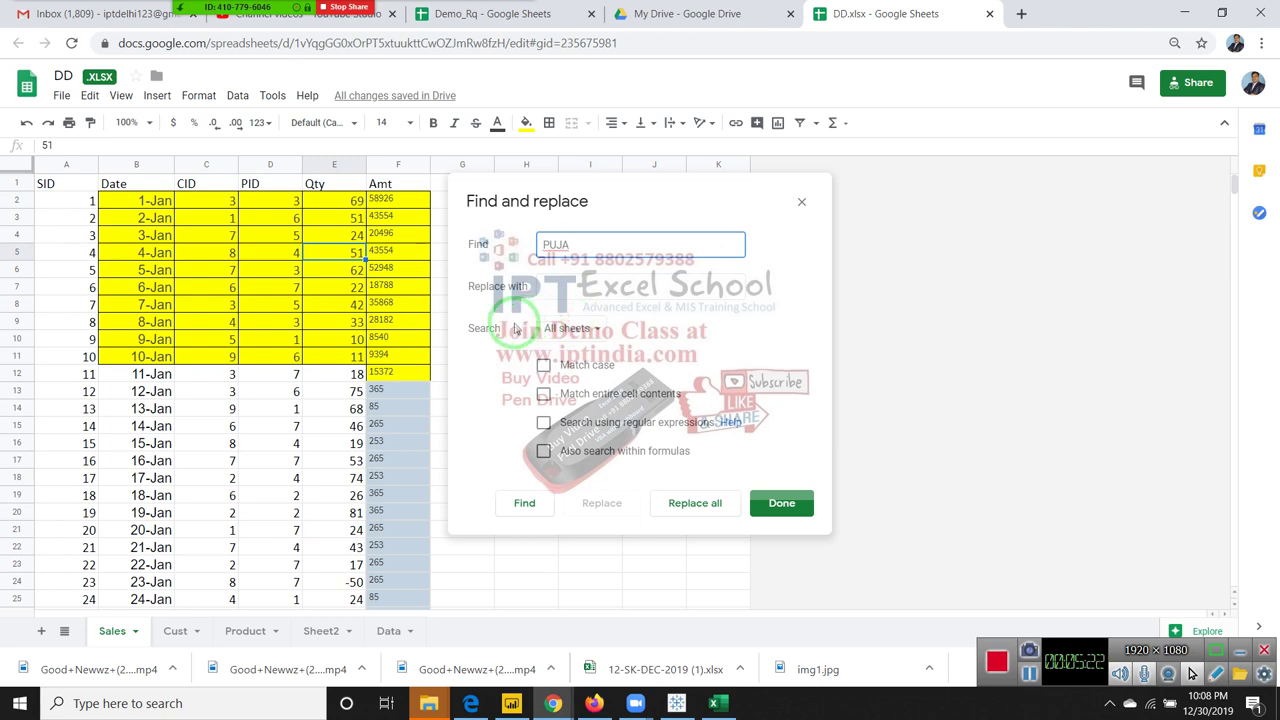
Toggle Match case and Match entire cell contents on and off, then close without replacing.
left_click(544, 366)
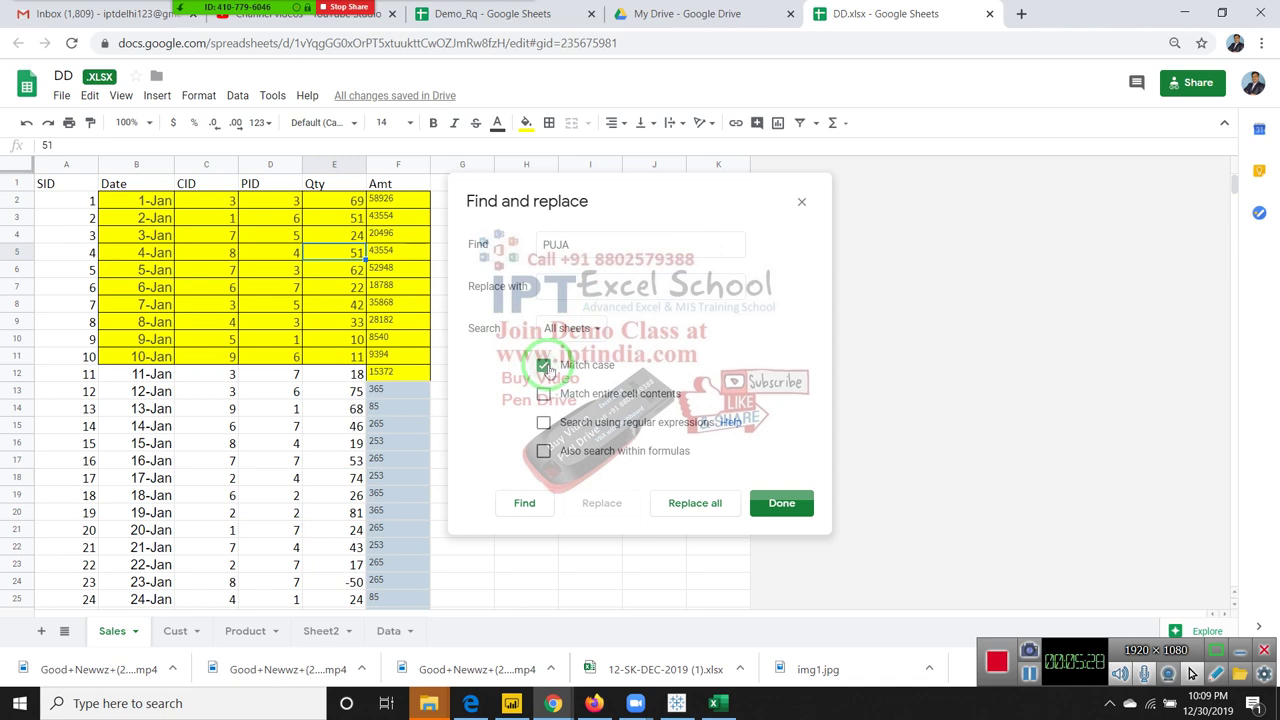
left_click(544, 366)
left_click(544, 395)
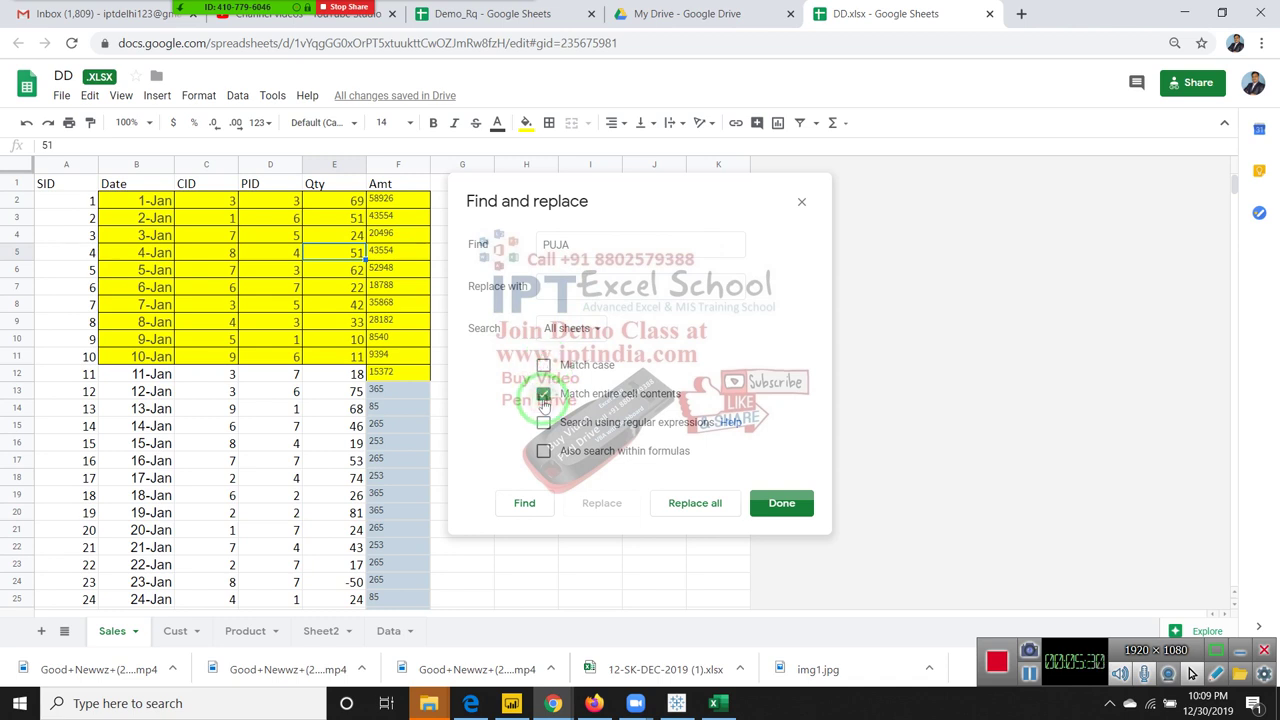
left_click(543, 395)
left_click(580, 250)
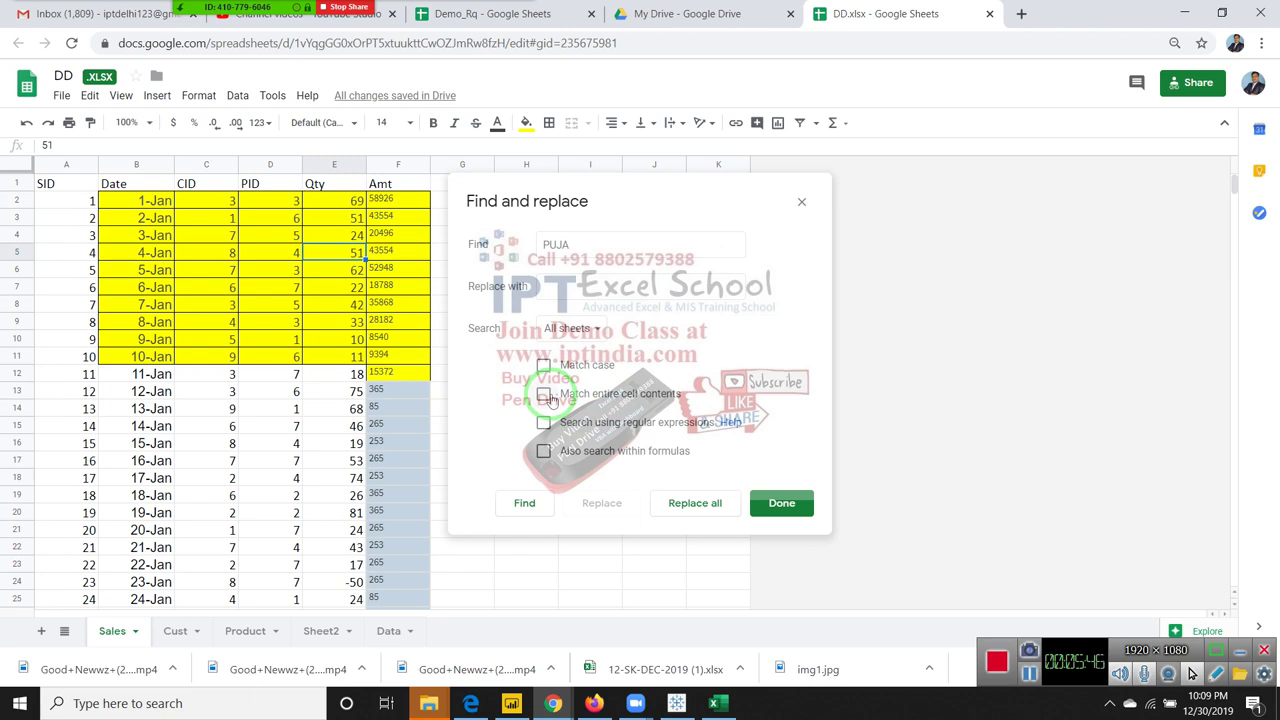
left_click_drag(531, 451, 410, 358)
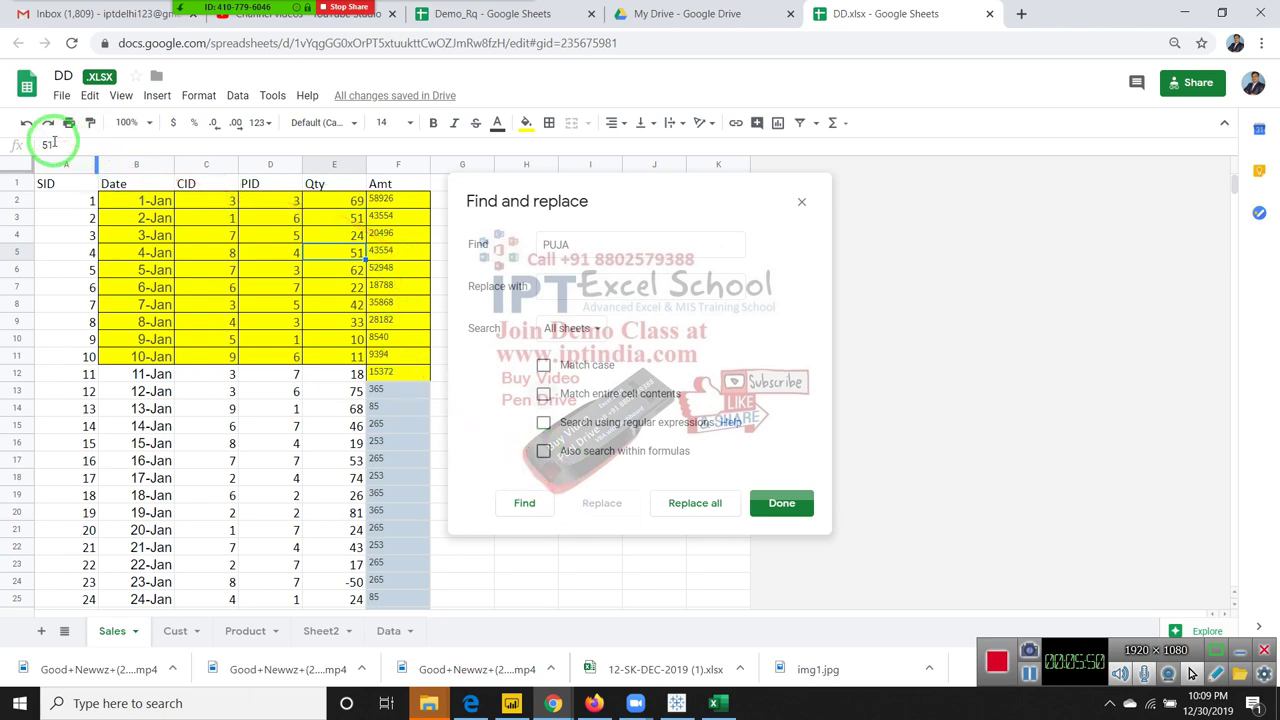
left_click_drag(52, 143, 728, 423)
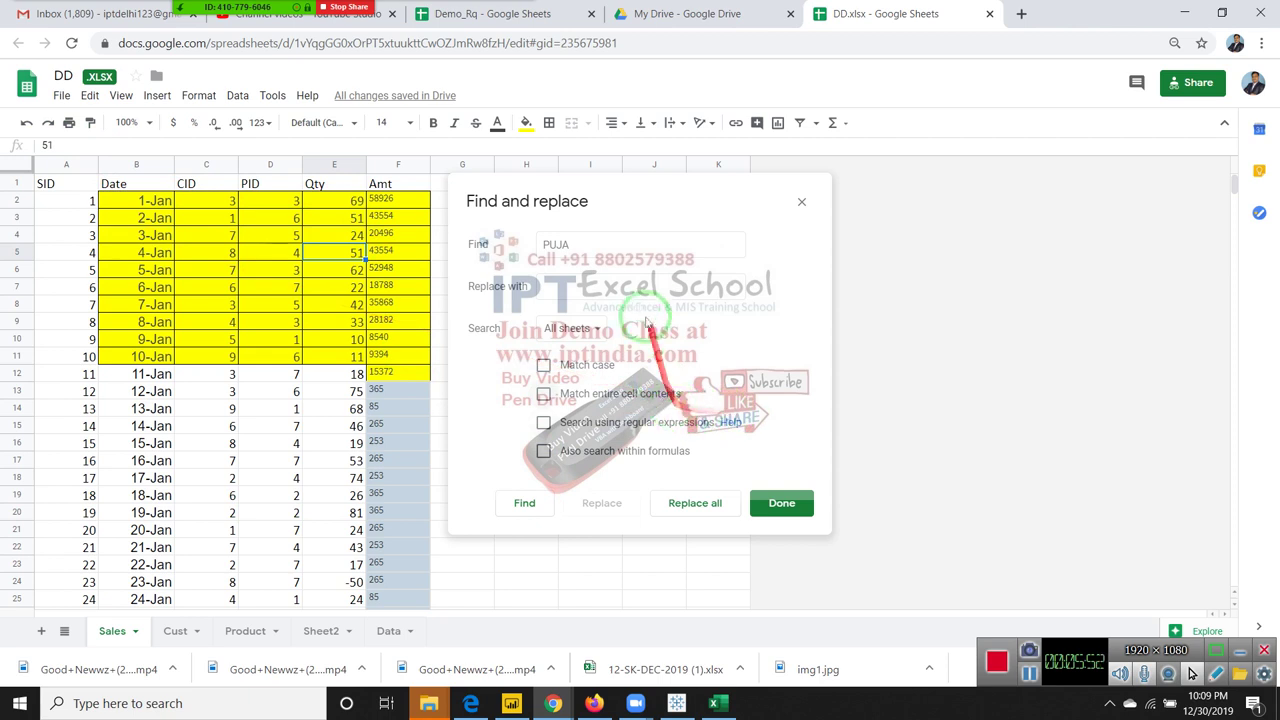
left_click(800, 208)
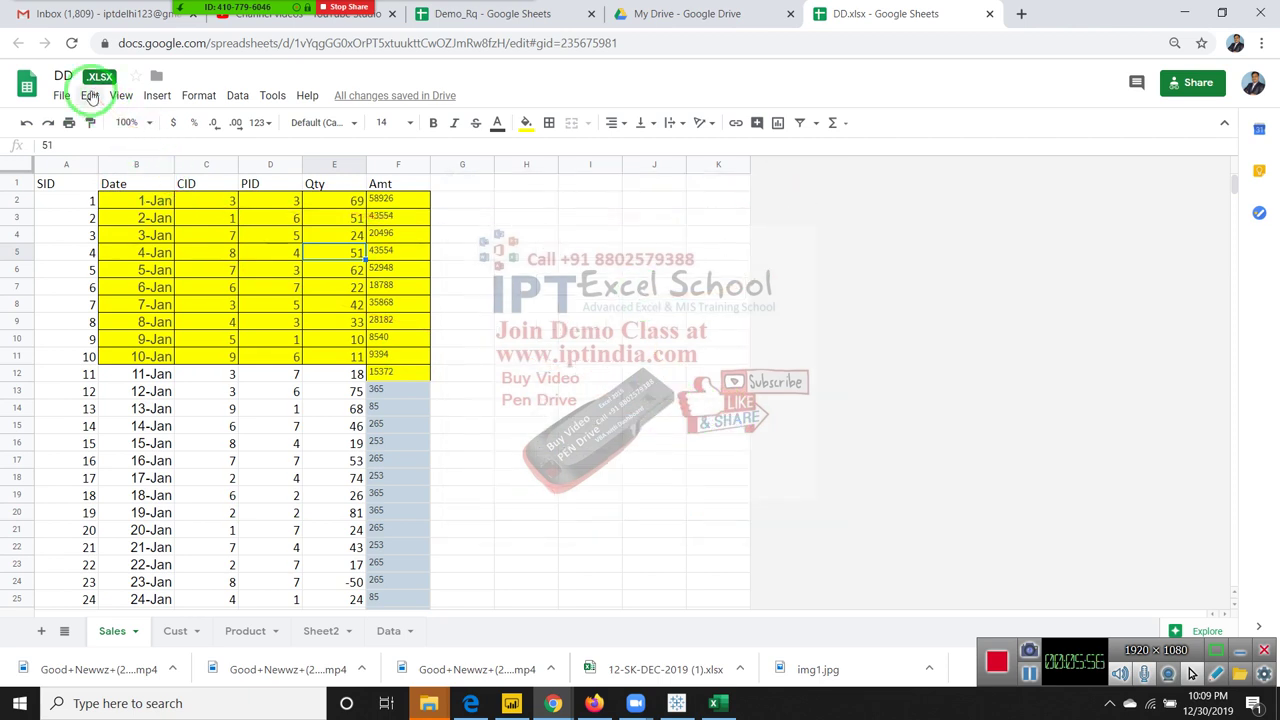
View the Edit menu's Remove checkboxes command, then open the Insert menu.
left_click(90, 97)
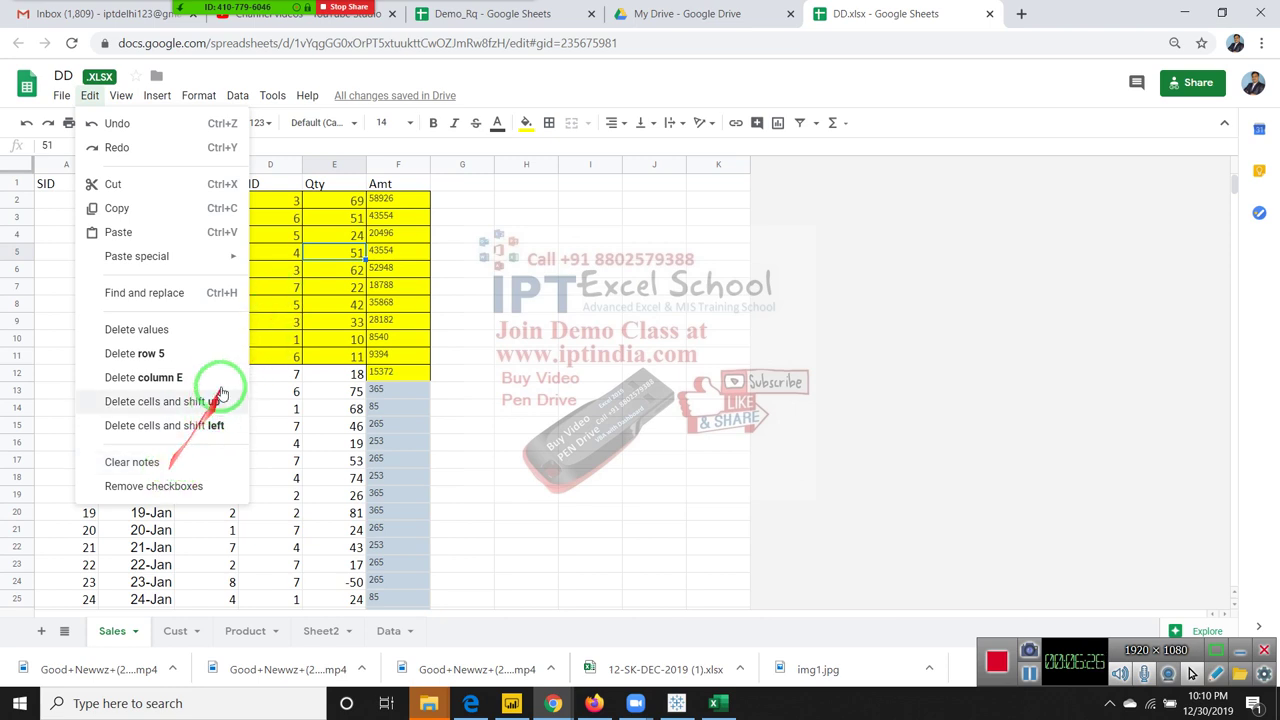
left_click(155, 100)
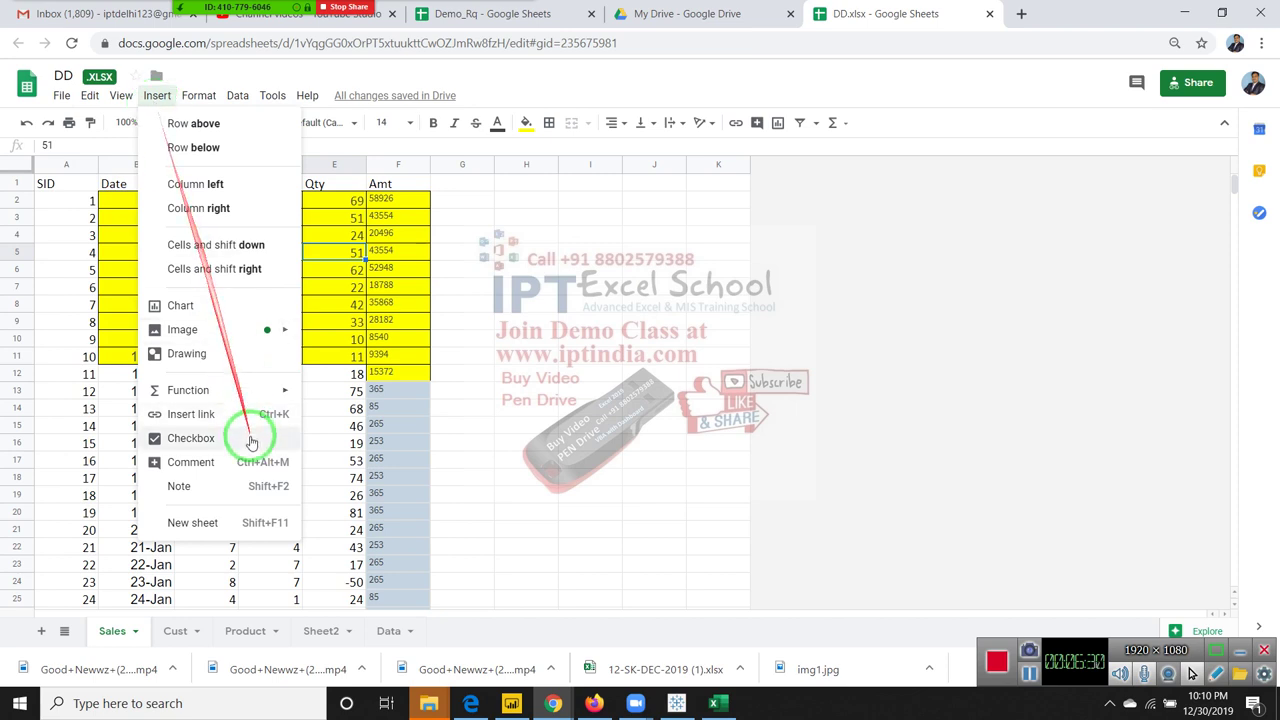
Add the note 'This not Final Qty' to E5 (Qty 51), then right-click E5.
left_click(250, 496)
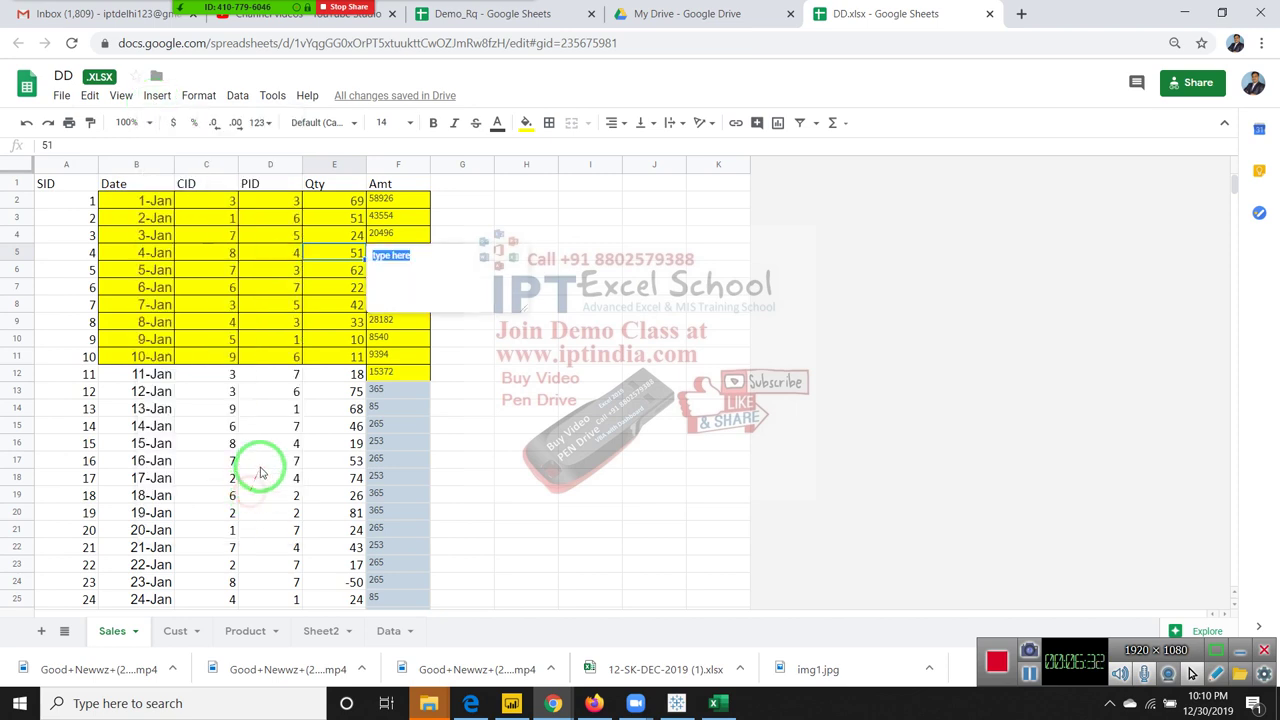
left_click(430, 262)
left_click(430, 253)
type("This not Final Qty")
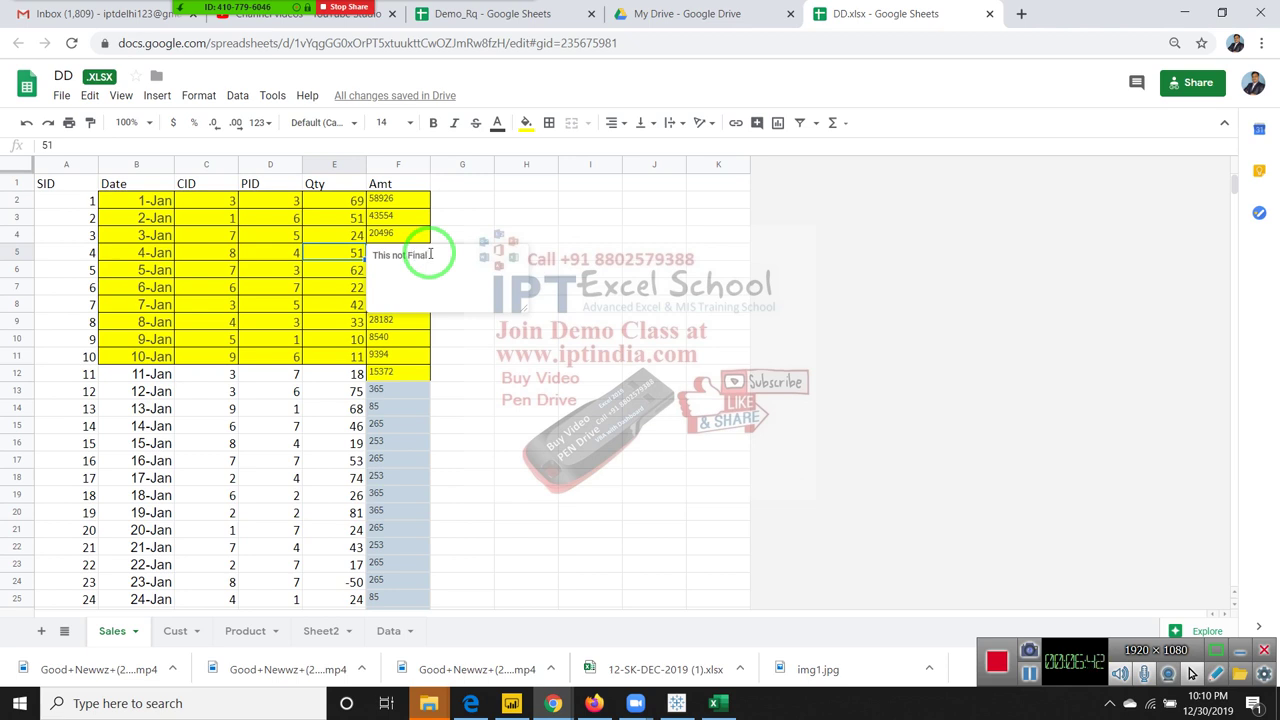
left_click(412, 392)
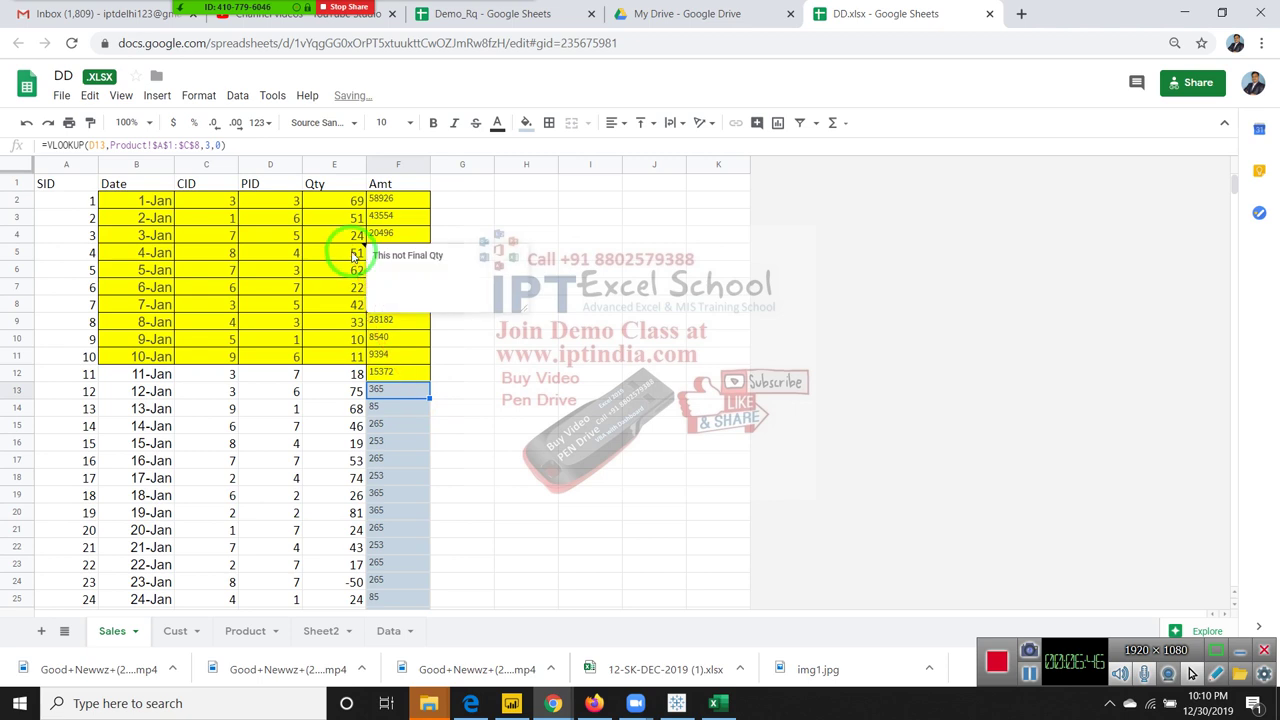
left_click(352, 256)
right_click(352, 256)
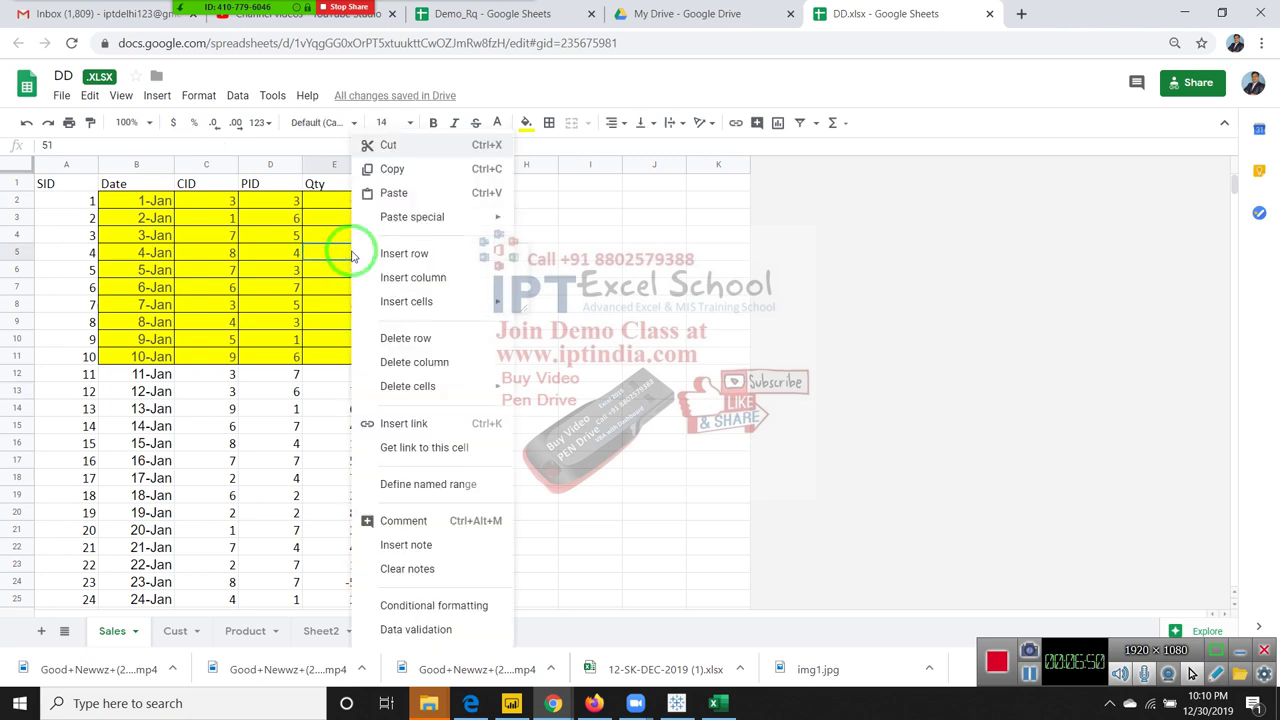
Clear the note from E5 and insert a checkbox into that cell.
left_click(445, 568)
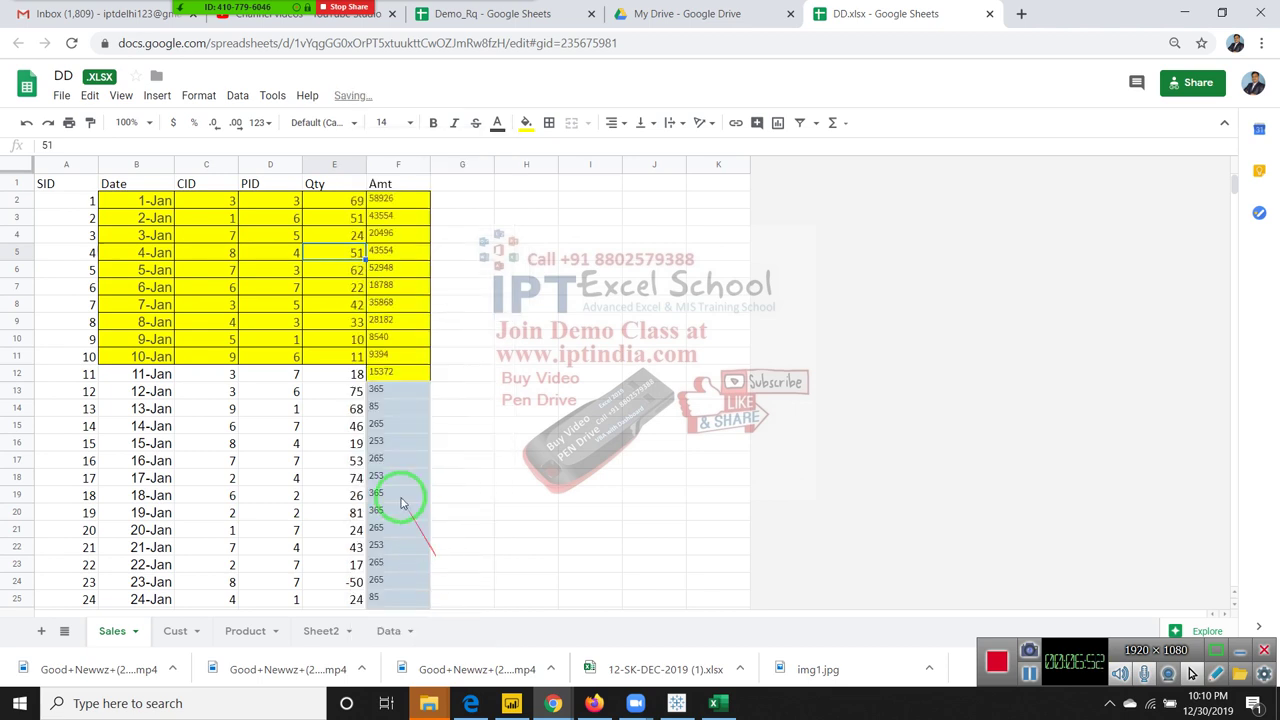
left_click(89, 95)
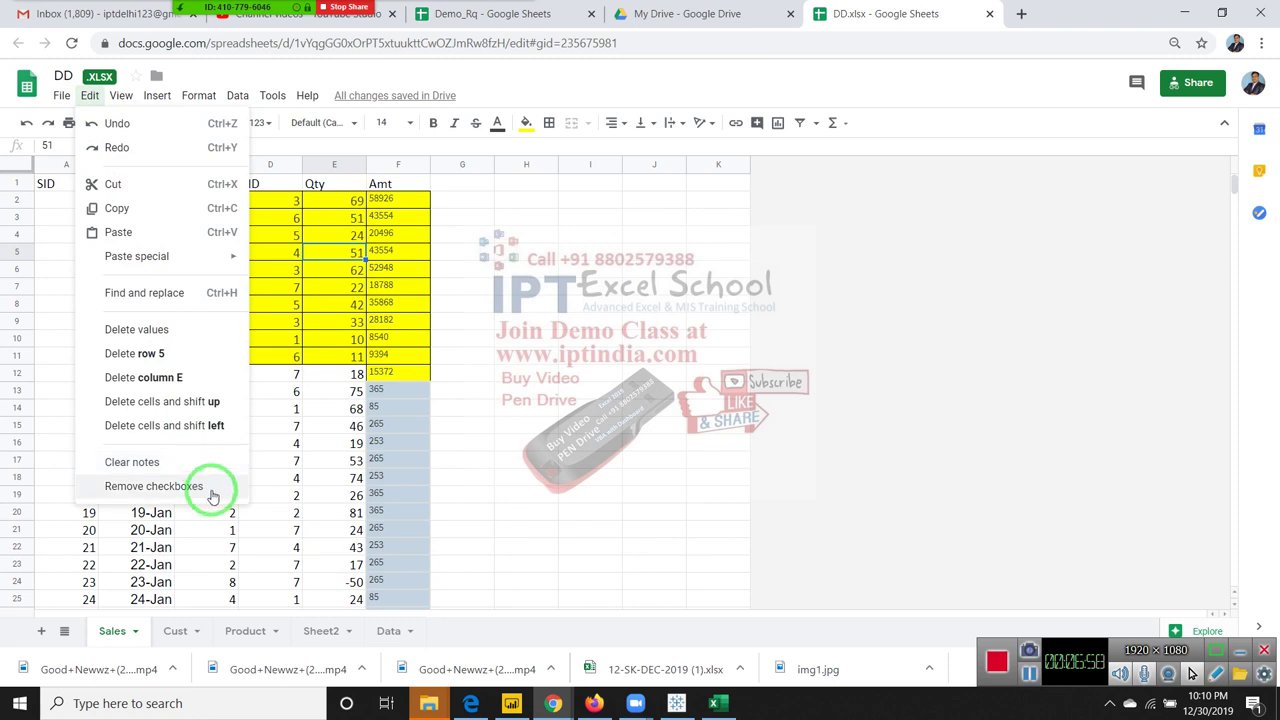
mouse_move(169, 103)
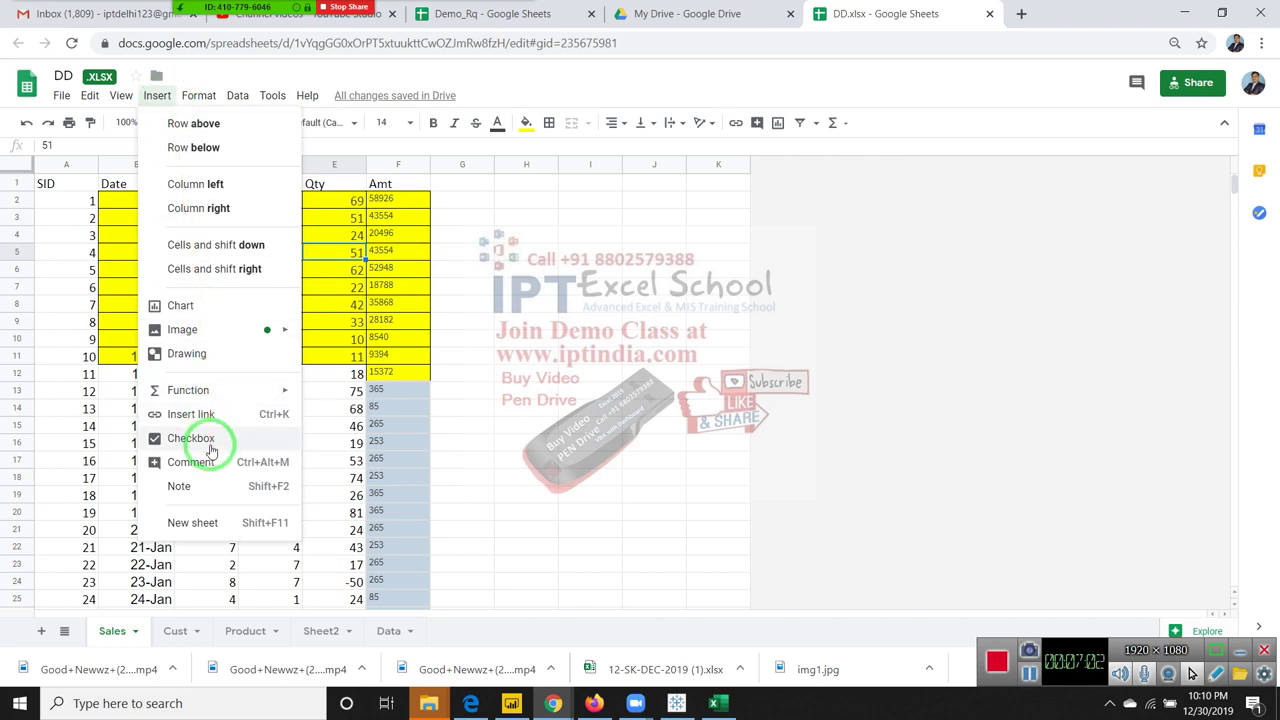
left_click(205, 439)
Tick the E5 checkbox so F5's =E5*854 formula returns 854.
left_click(330, 304)
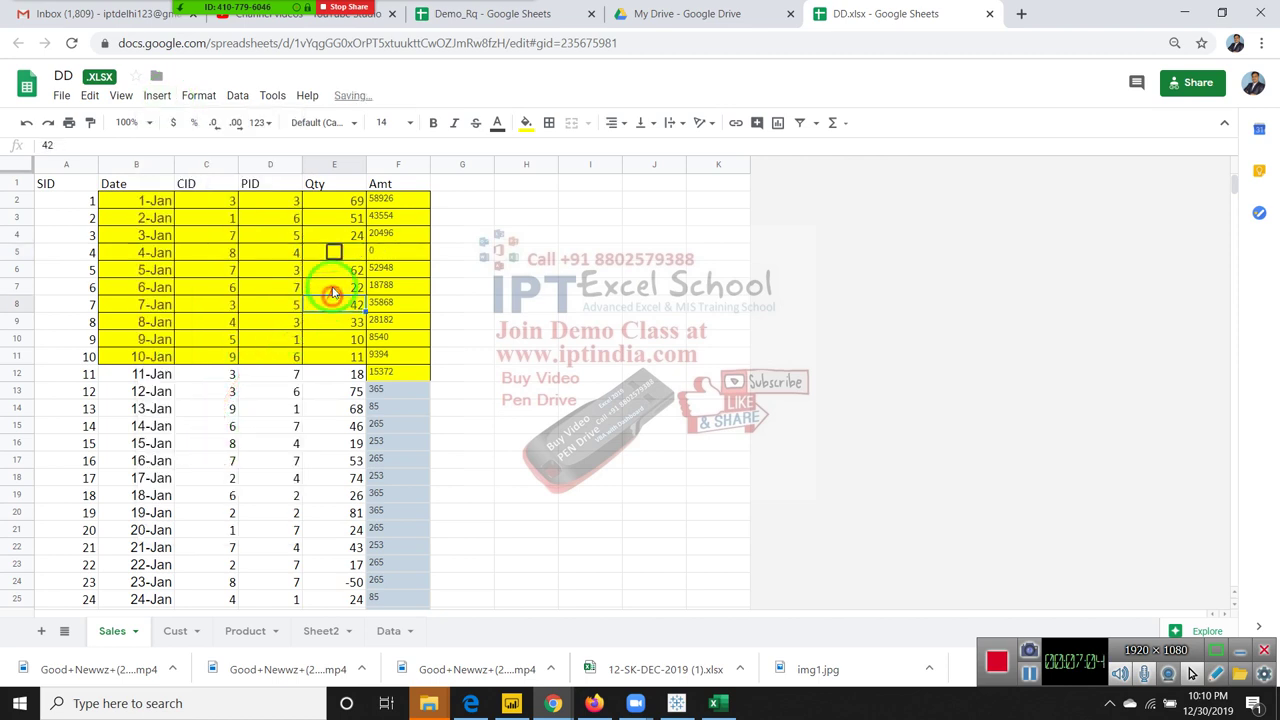
left_click(334, 252)
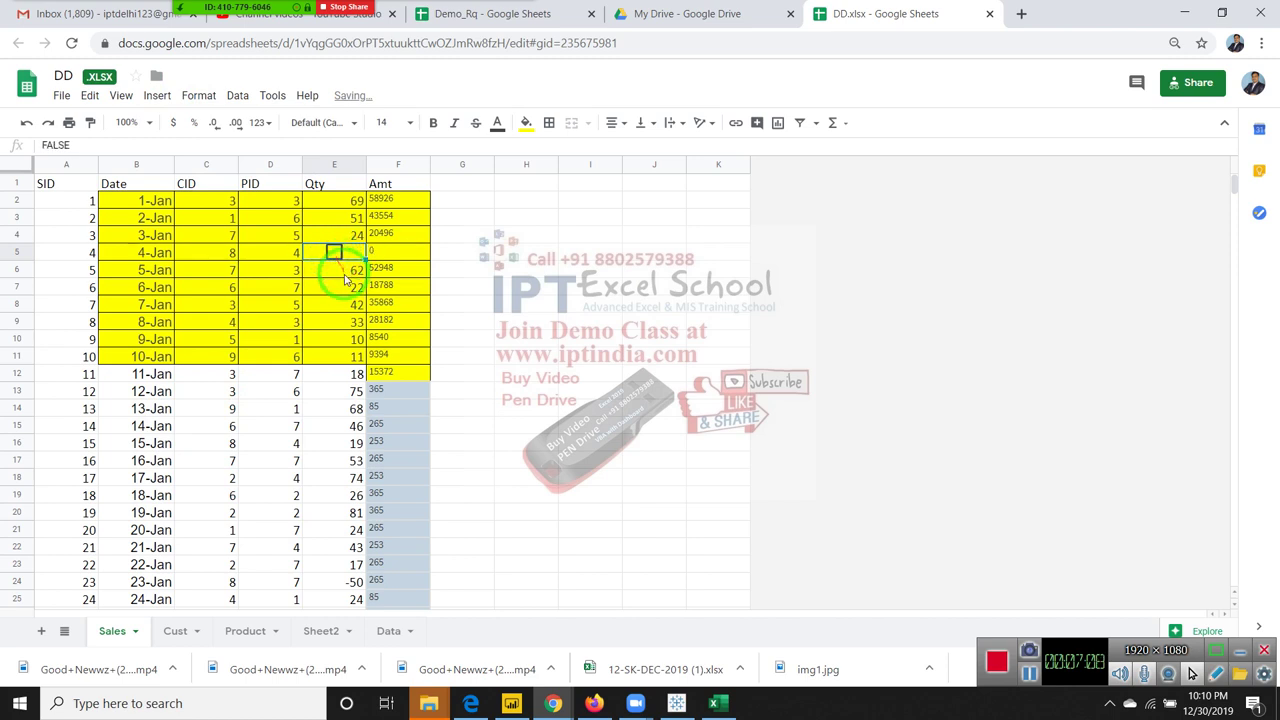
key("space")
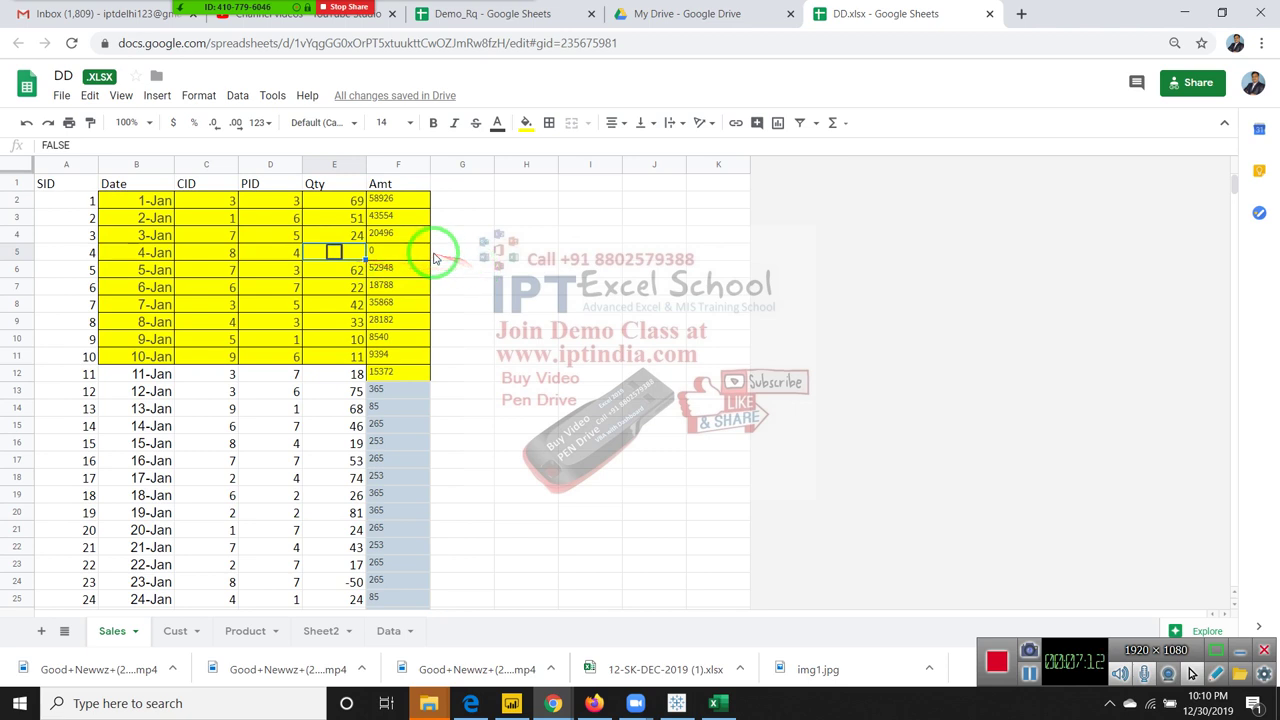
left_click(436, 252)
left_click(401, 258)
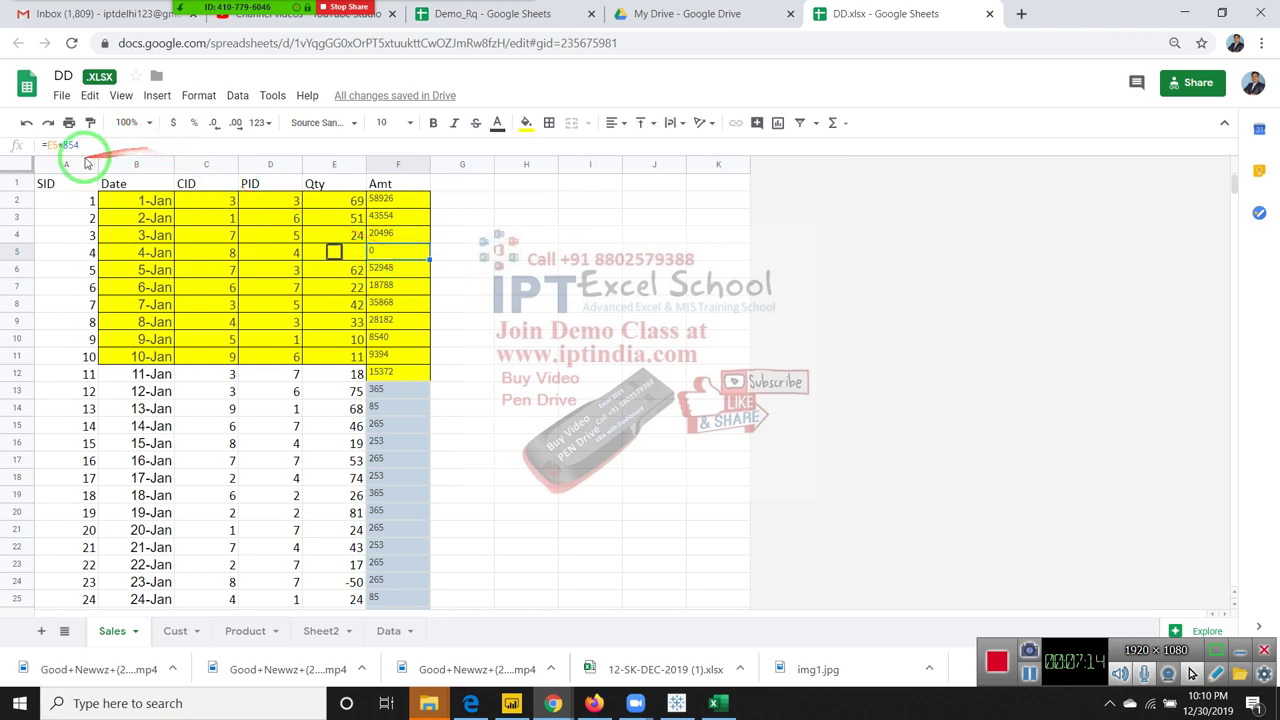
left_click(334, 252)
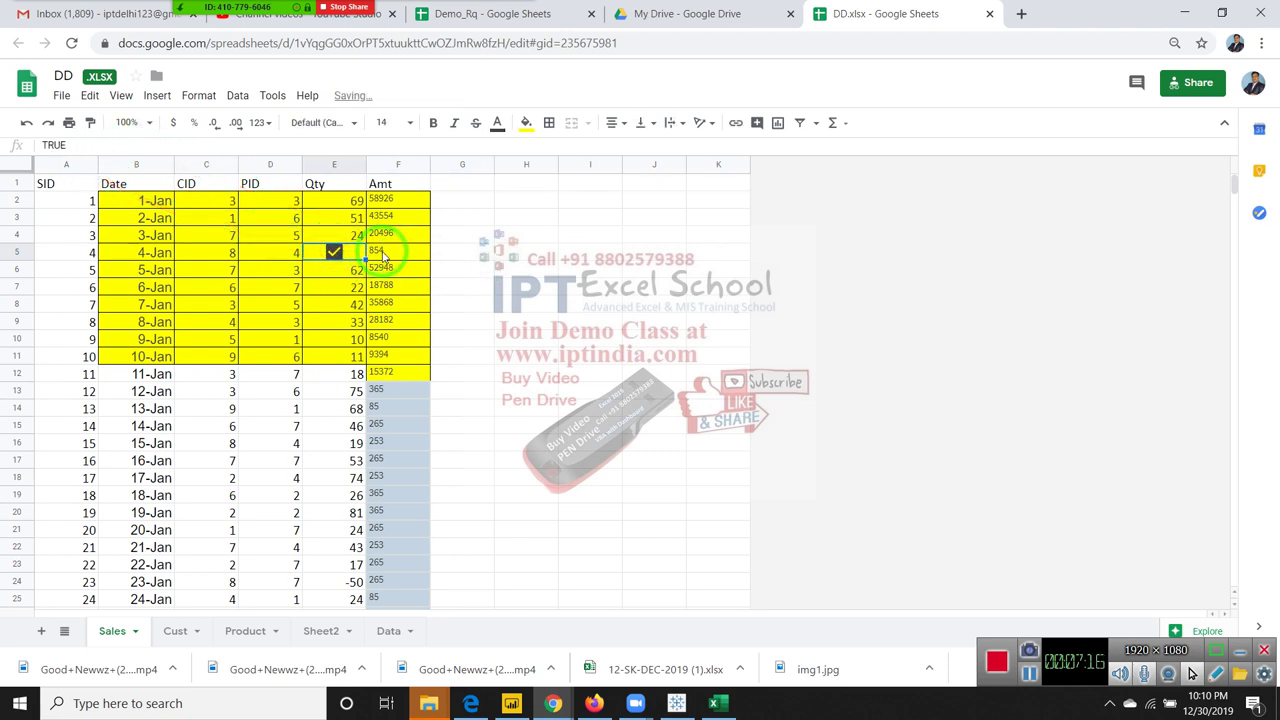
left_click(385, 250)
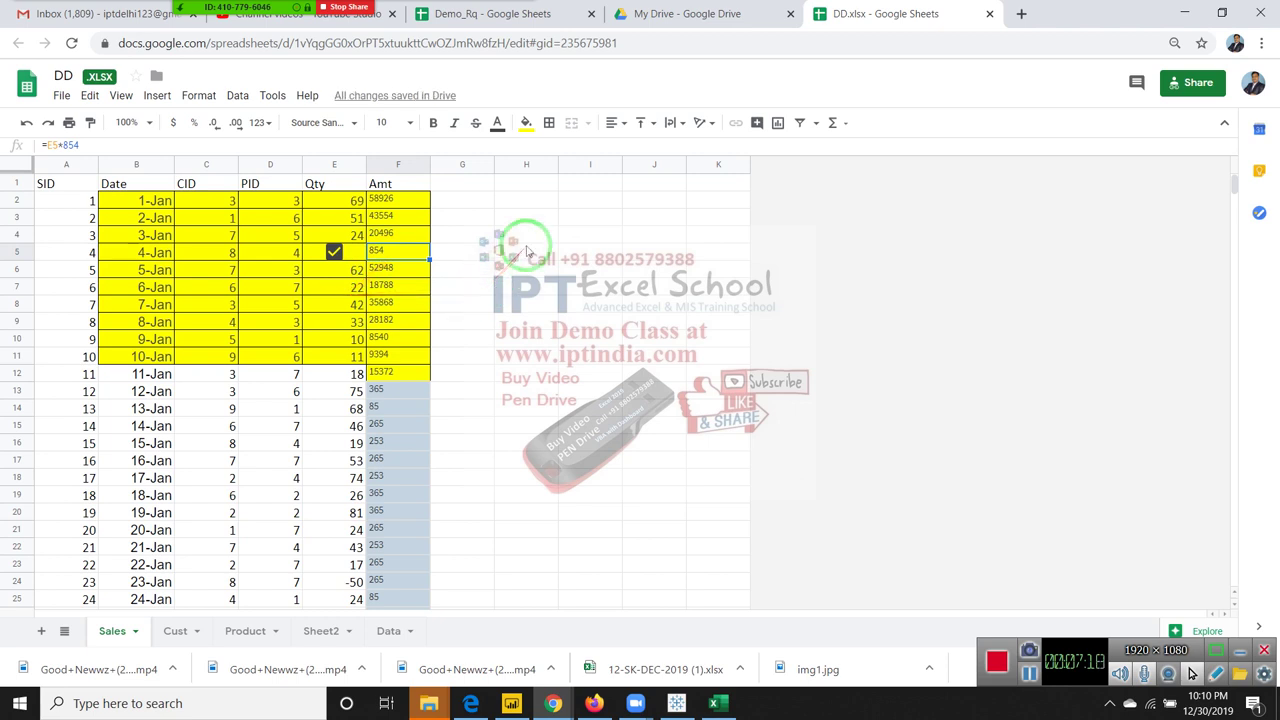
Add the headings 'AMt' in H1 and 'Com %' in I1.
left_click(530, 190)
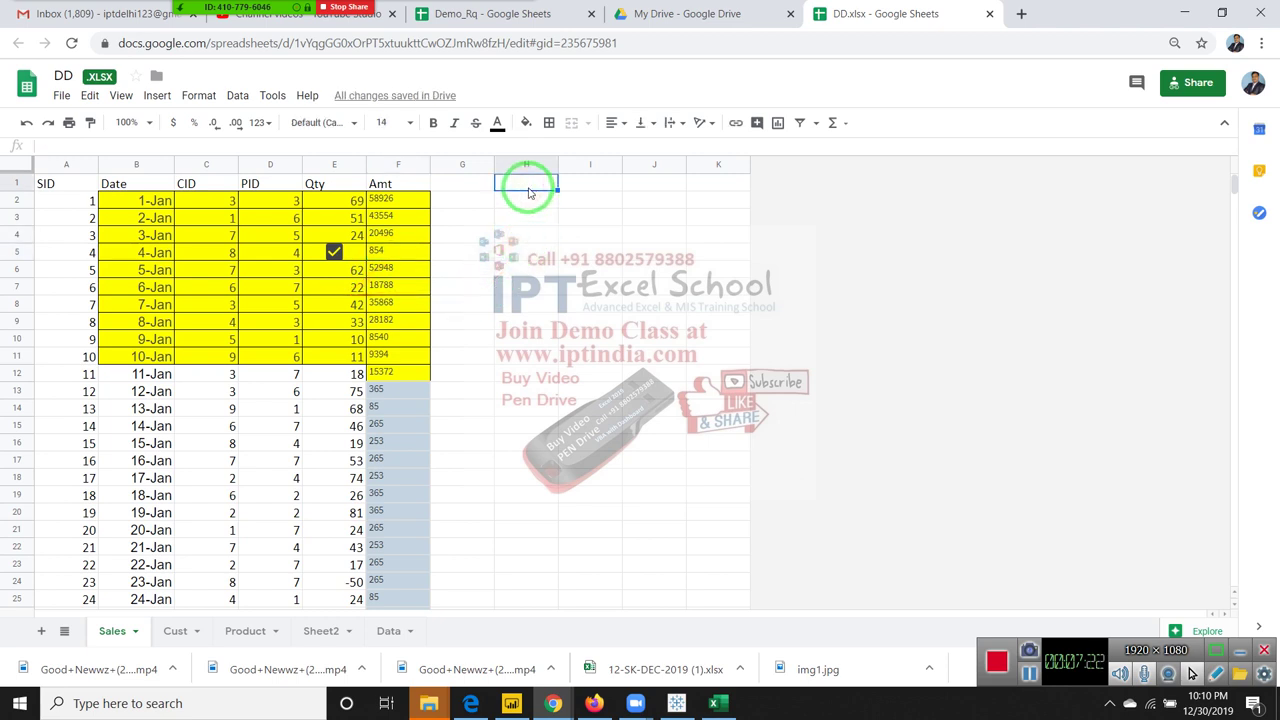
type("AMt")
key("Tab")
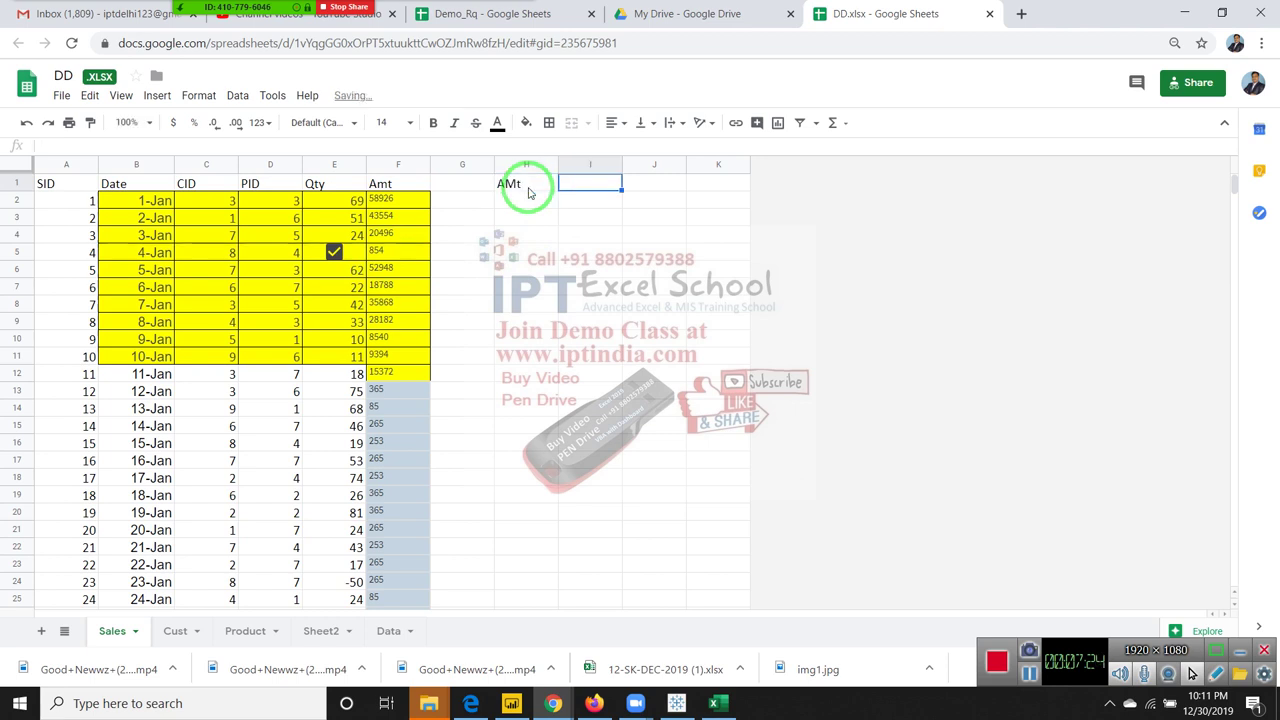
type("Com")
key("Return")
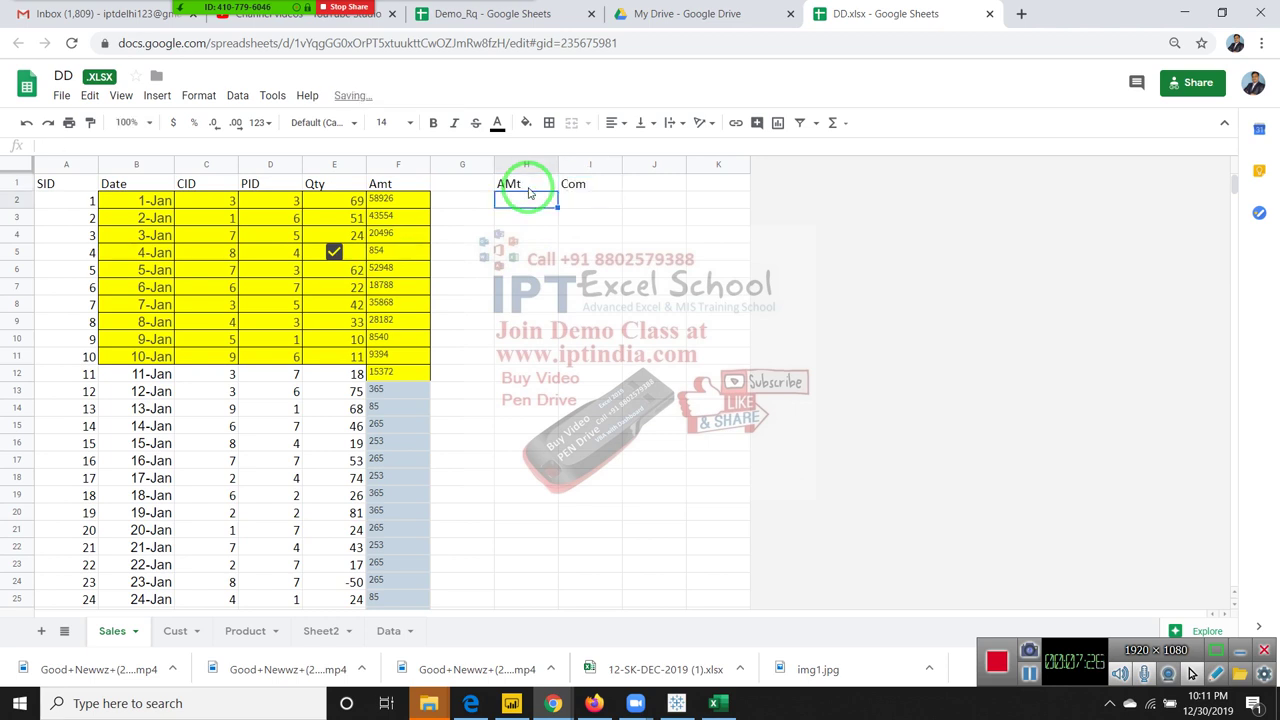
left_click(528, 186)
key("Right")
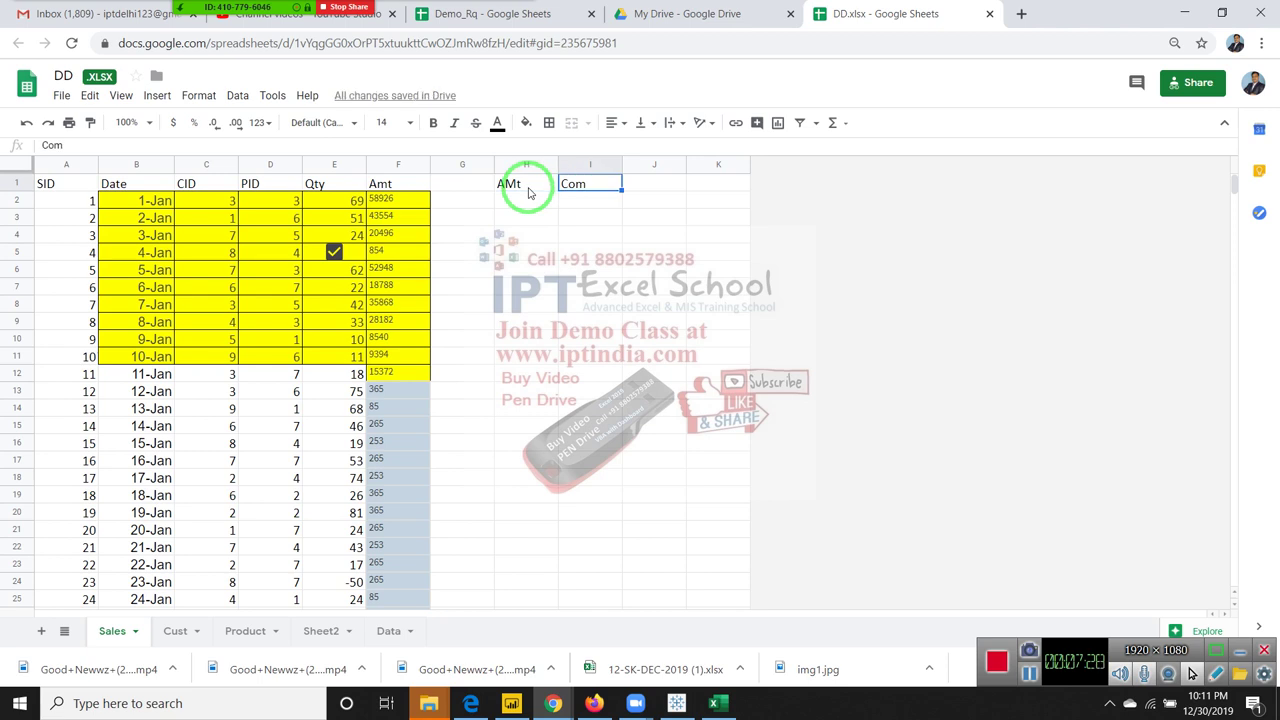
double_click(600, 185)
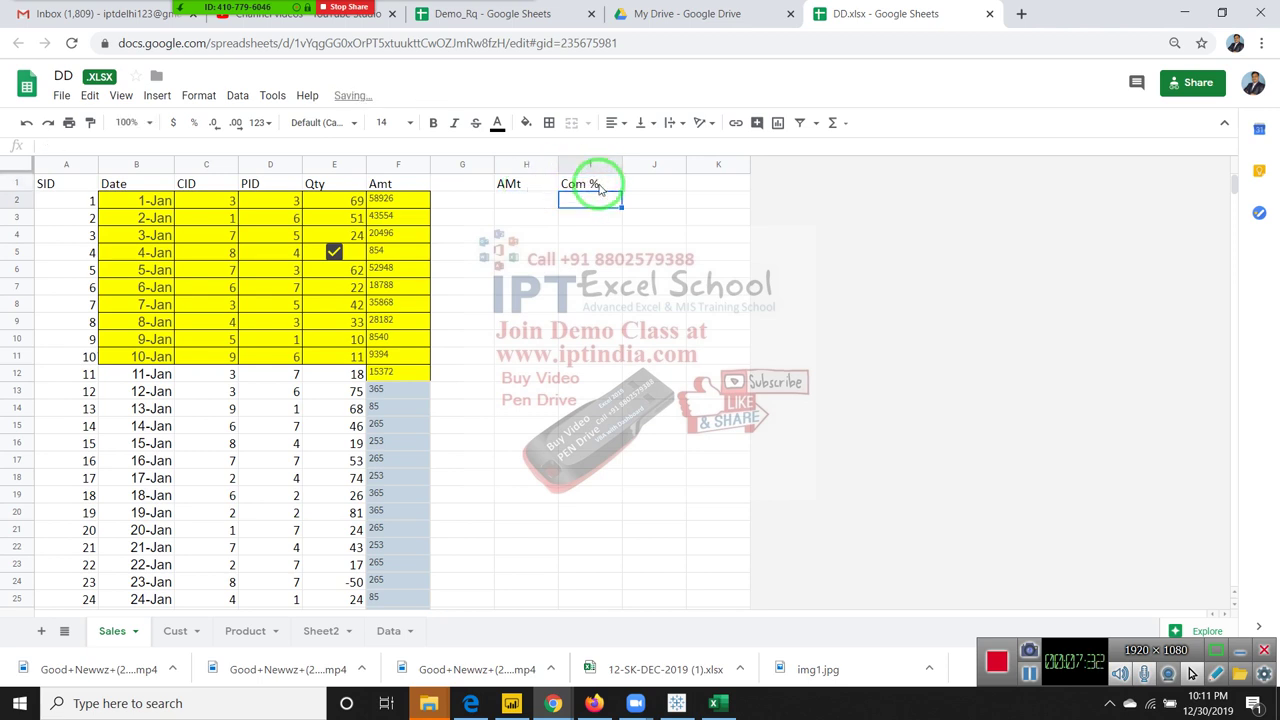
key("Return")
type("25")
Enter AMt values 25, 36 and 63 in H2:H4.
key("Return")
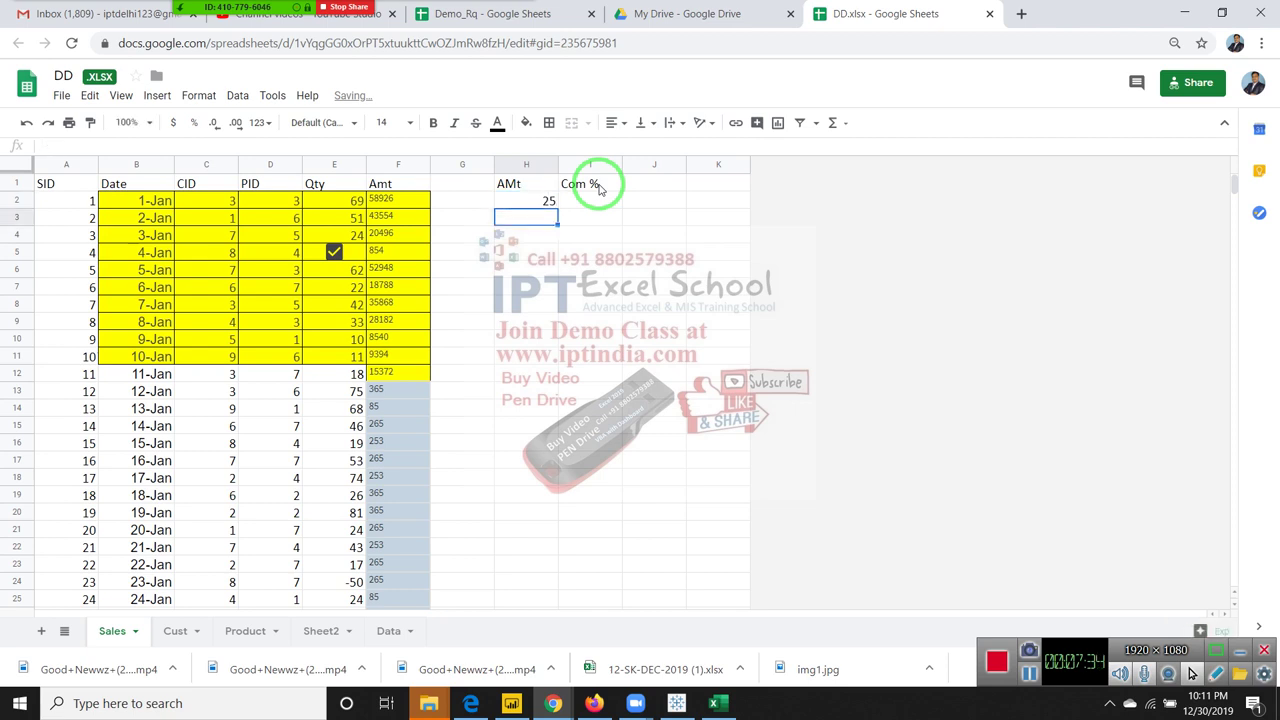
type("36")
key("Return")
type("63")
key("Return")
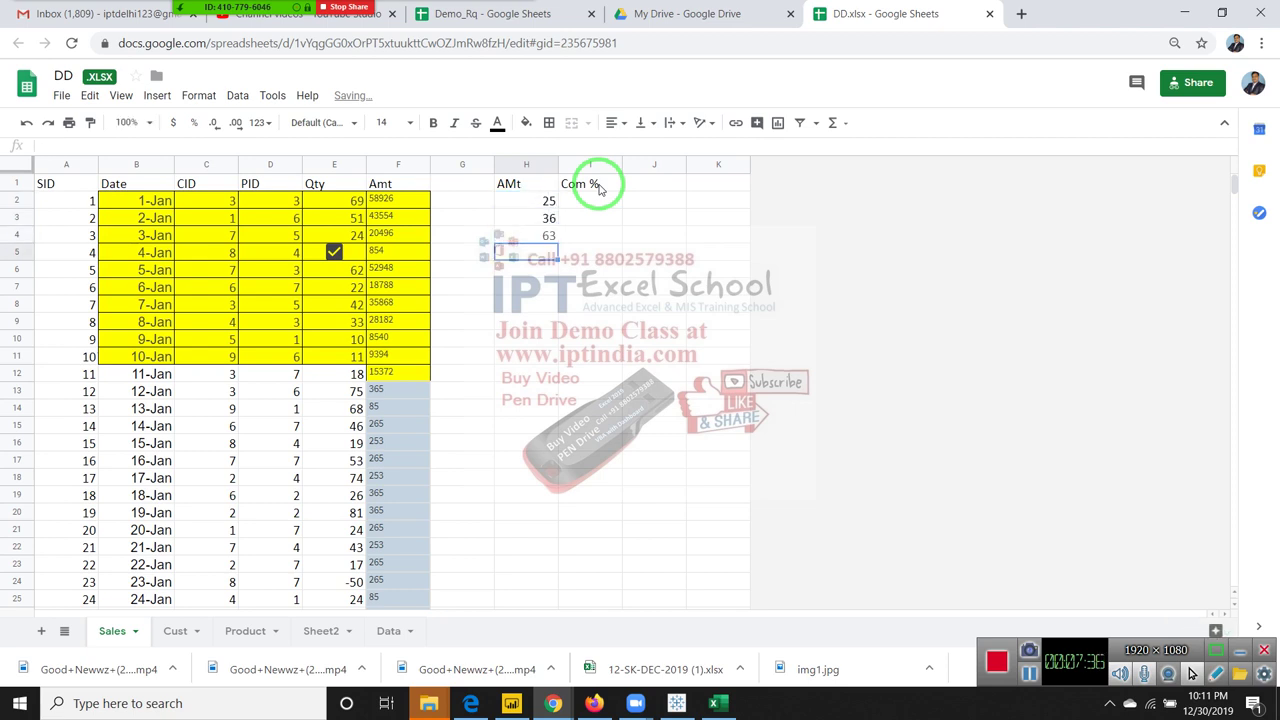
Enter =H2*I2 in J2 and fill it down to J4.
key("Up")
key("Up")
key("Right")
key("Up")
key("Right")
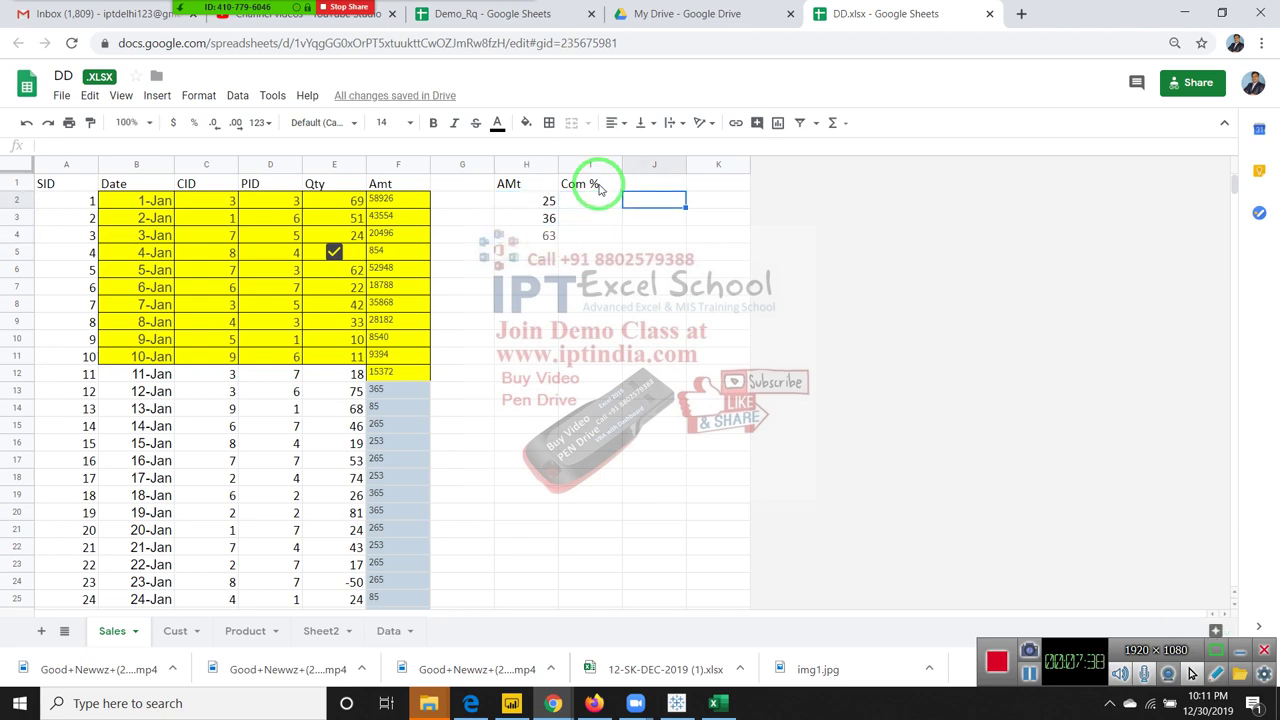
type("=H2*")
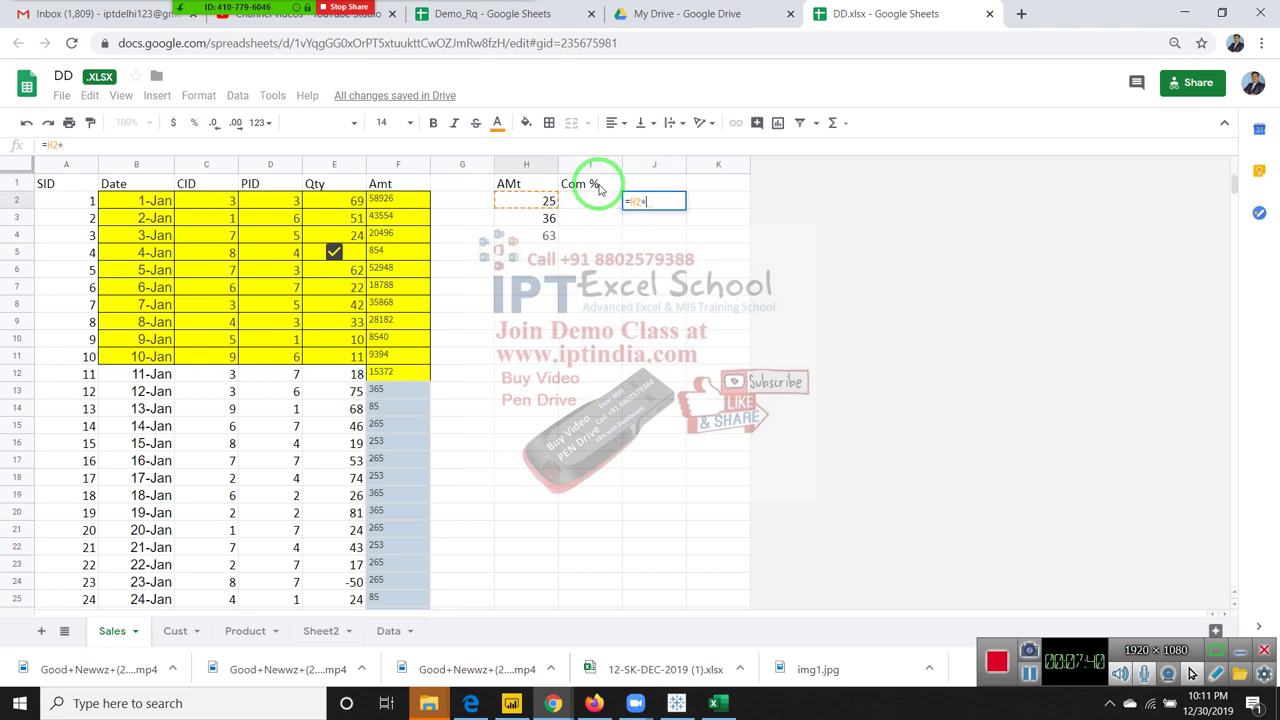
type("I2")
key("Return")
key("Left")
key("Down")
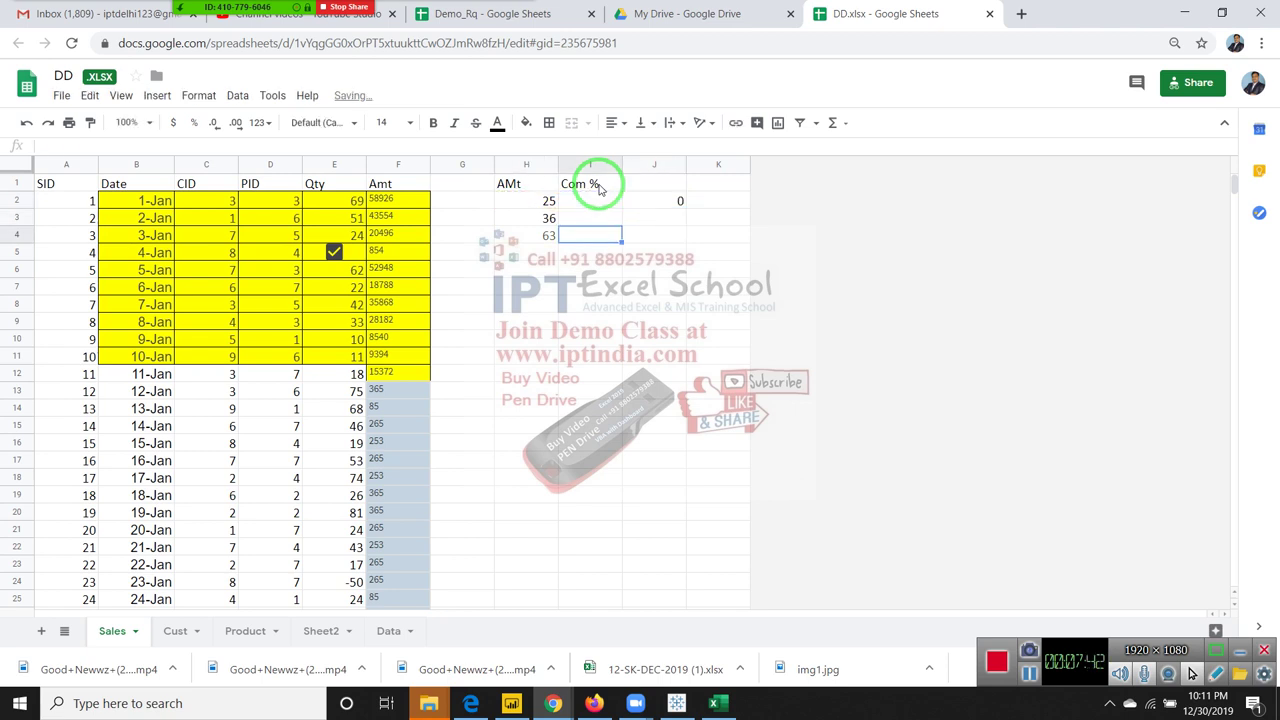
key("Right")
key("shift+Up")
key("shift+Up")
key("ctrl+d")
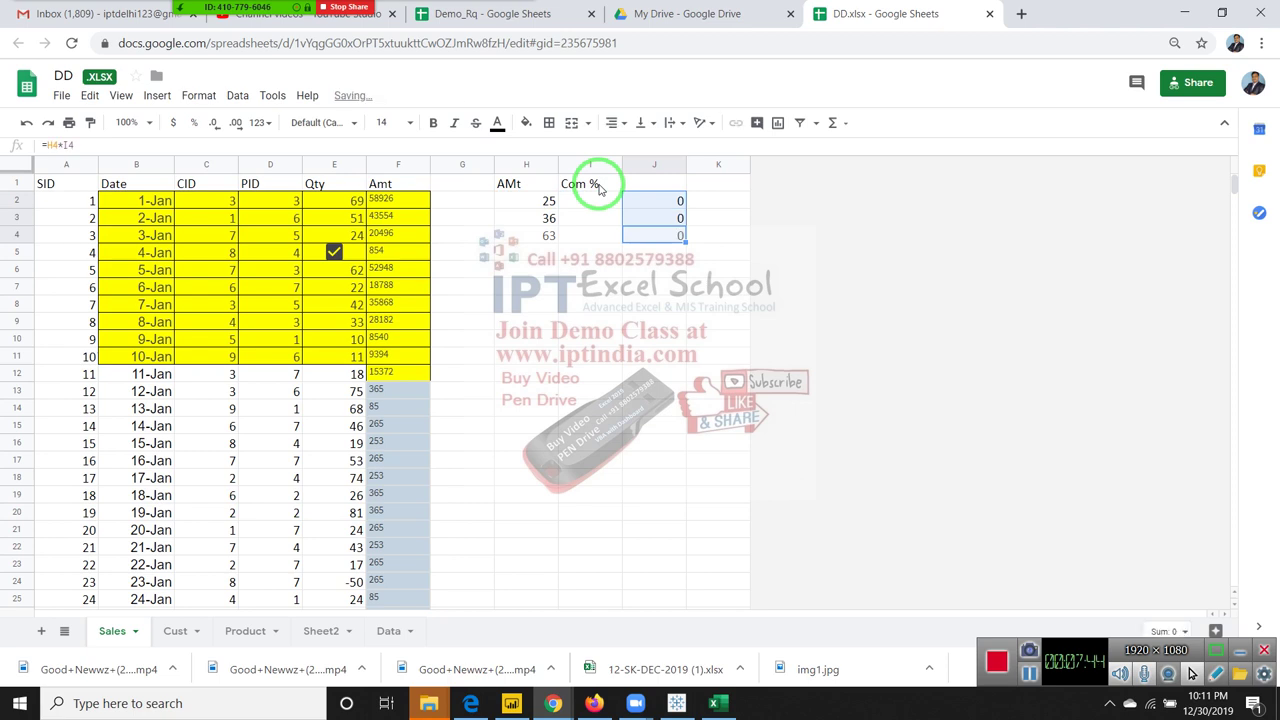
Enter 2% in I2, fill it down to I4, and select I2:I4.
key("Left")
key("Up")
key("Up")
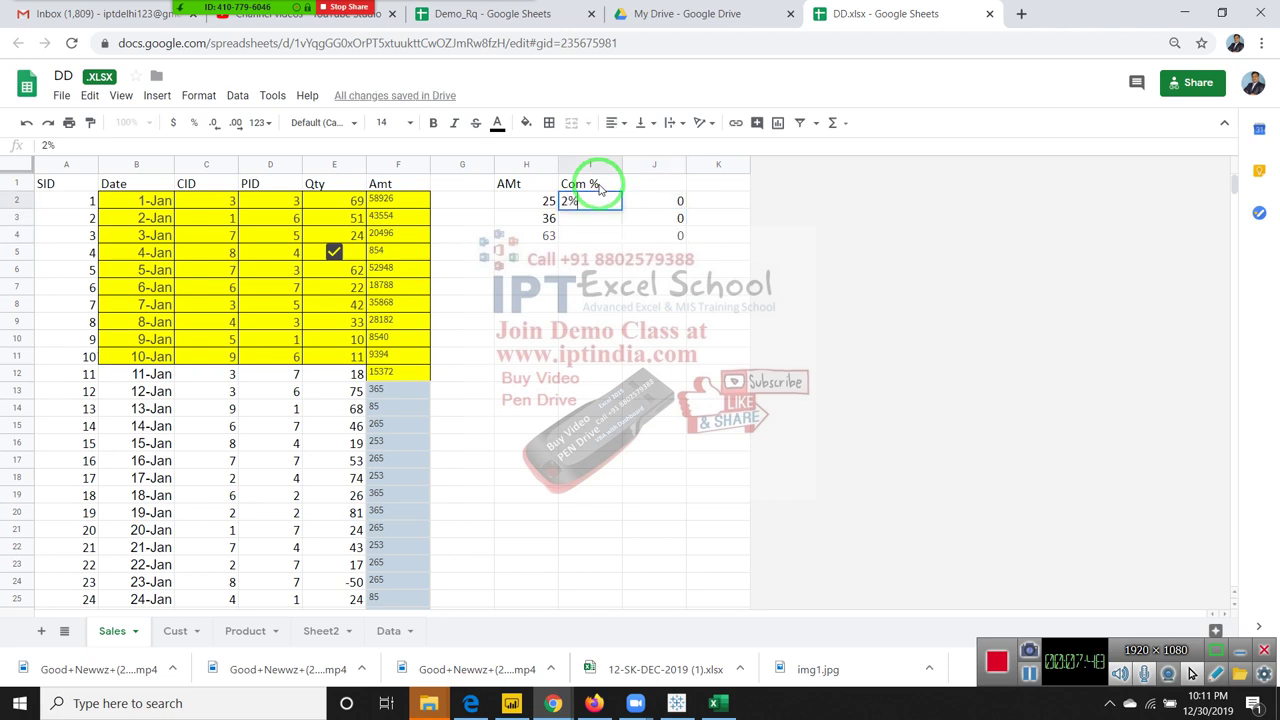
key("Return")
key("Up")
key("shift+Down")
key("shift+Down")
key("ctrl+d")
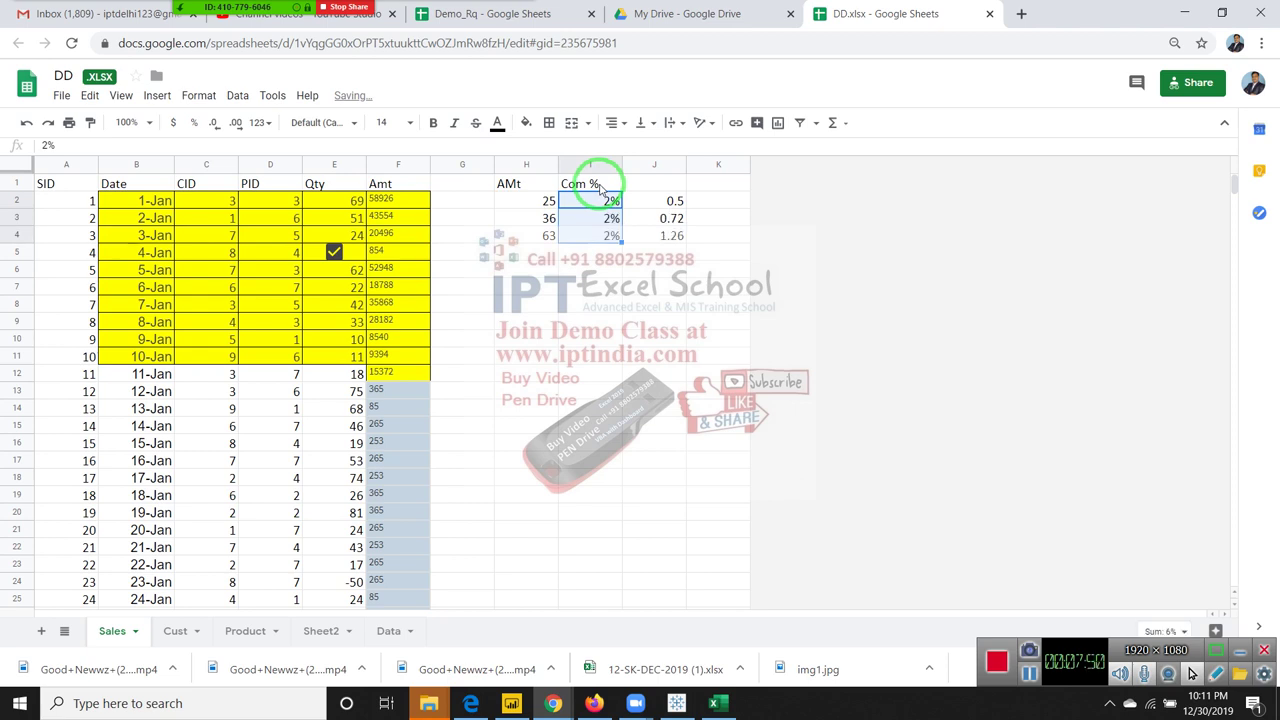
left_click(653, 212)
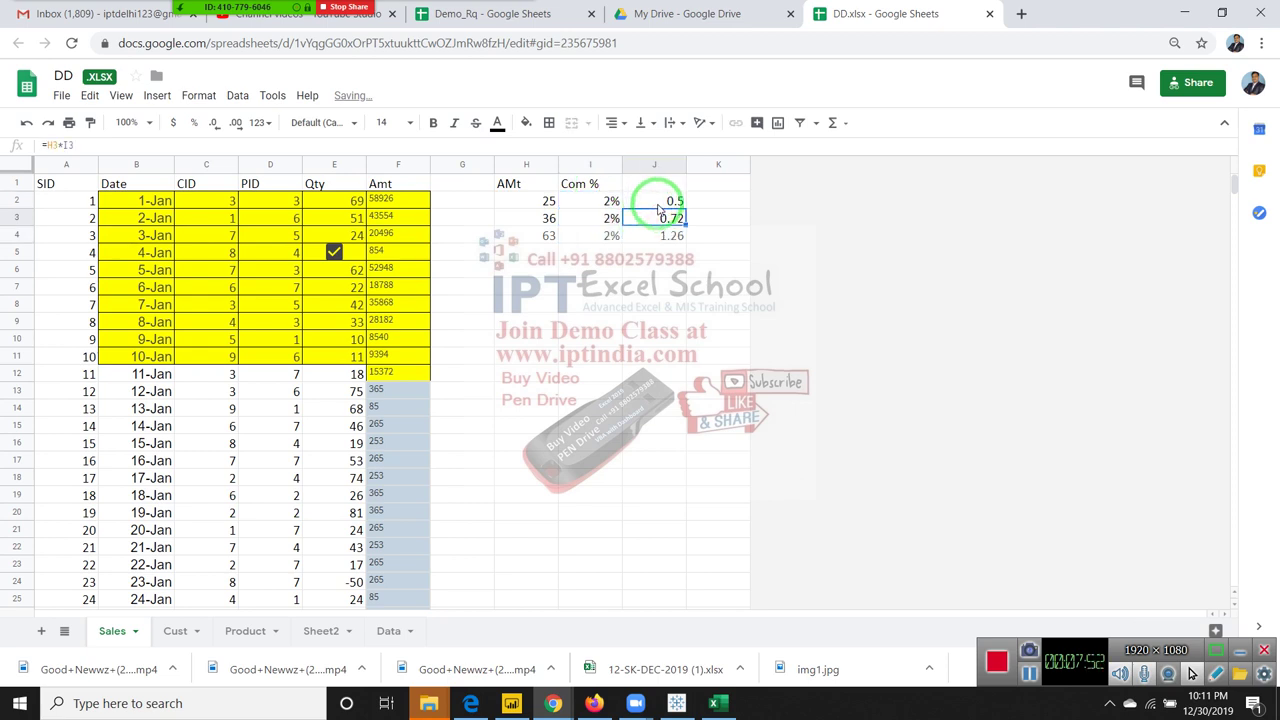
left_click(606, 203)
left_click_drag(606, 203, 598, 236)
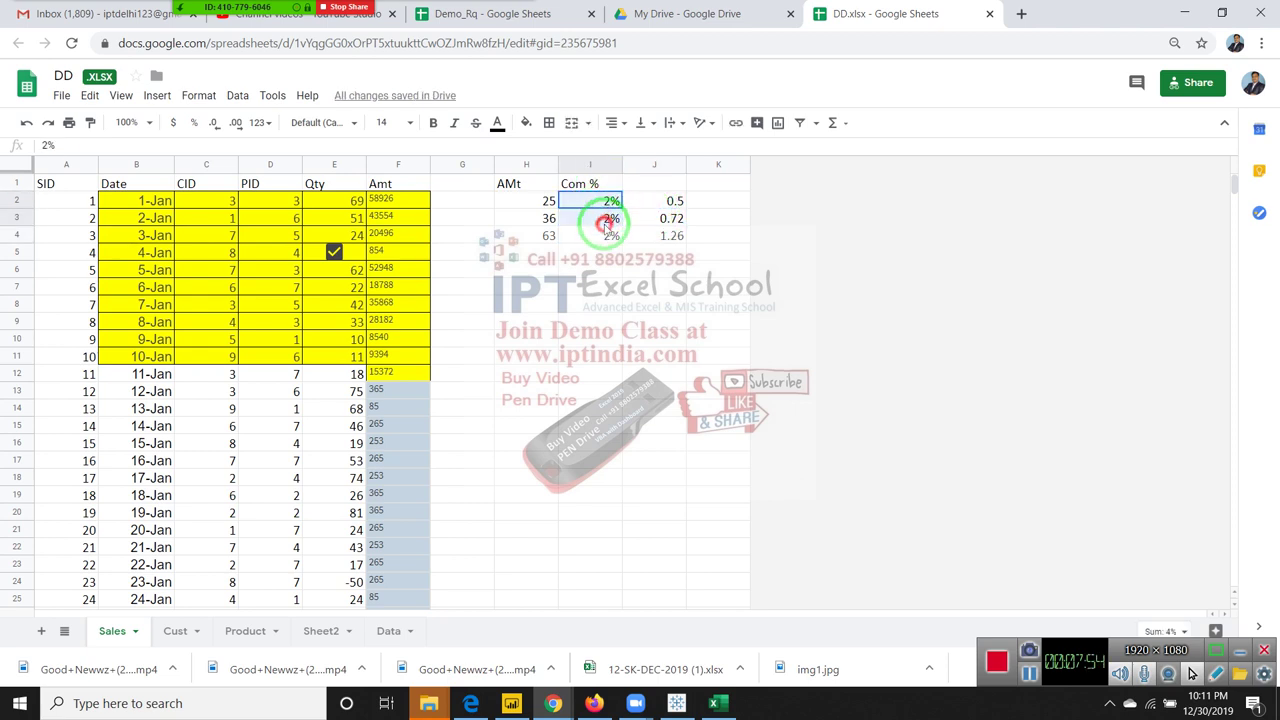
Turn Com % cells I2:I4 into checkboxes, then tick and untick all three.
left_click(163, 104)
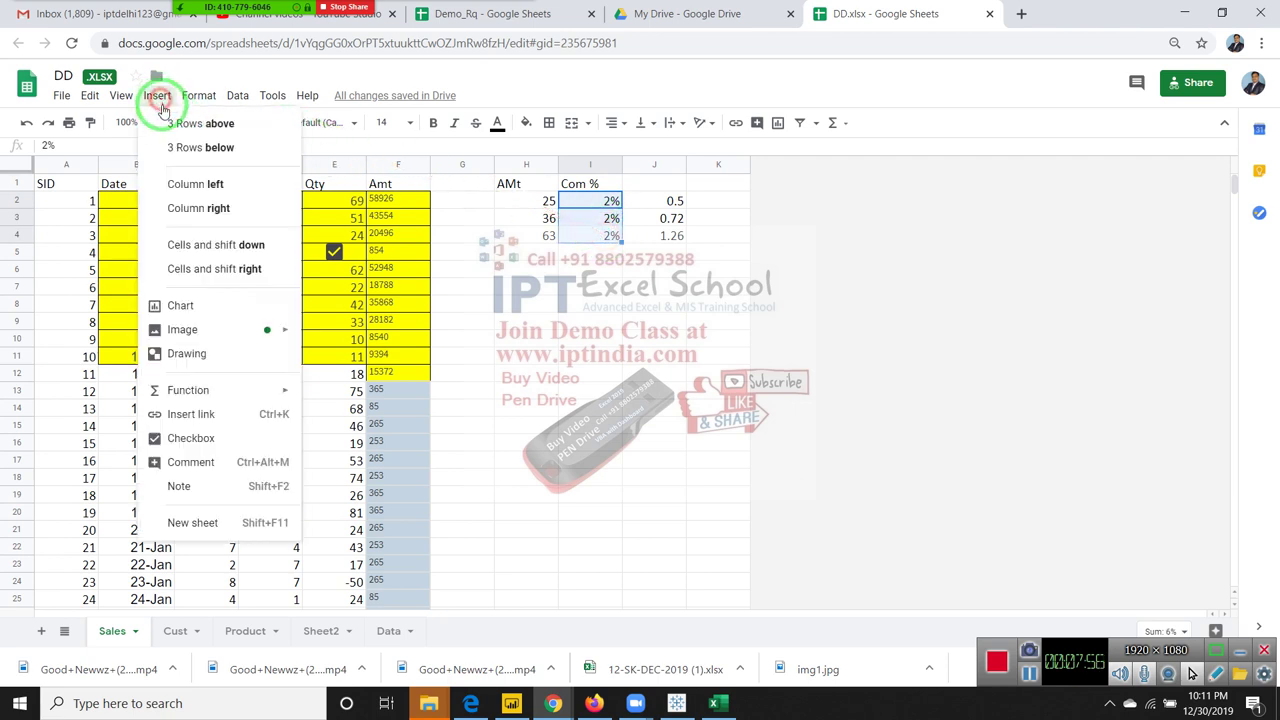
left_click(205, 447)
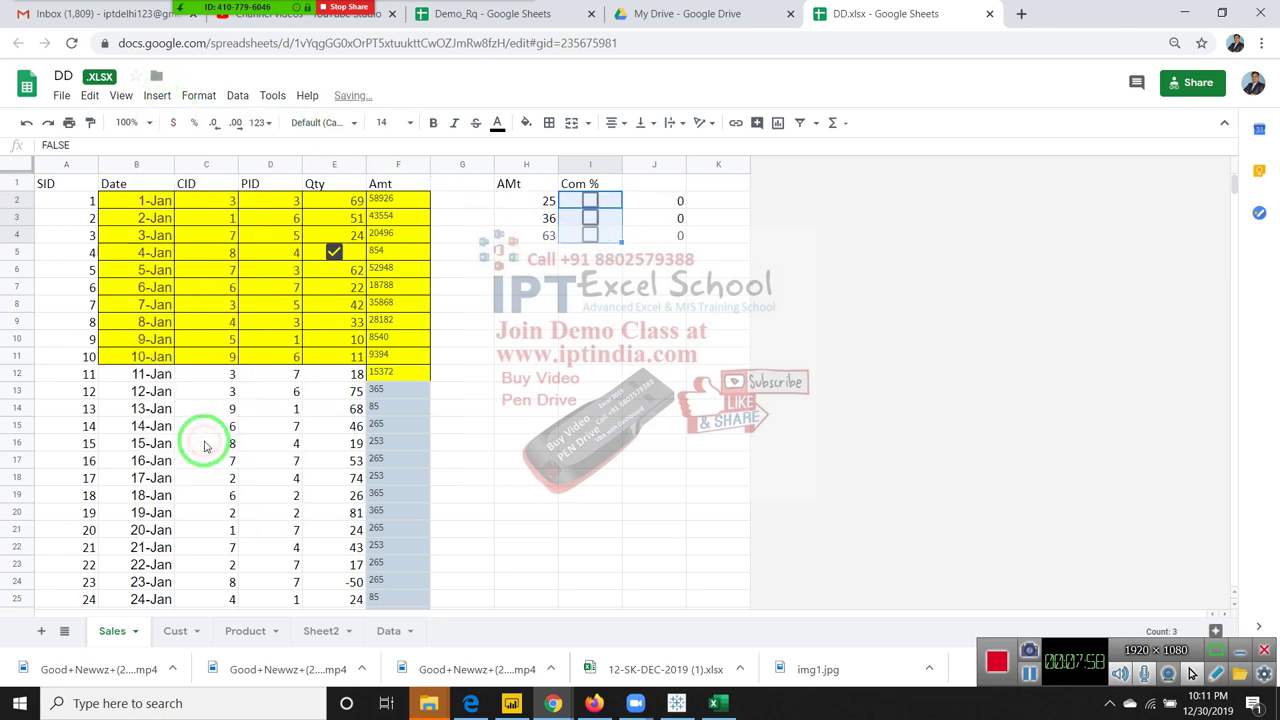
left_click(590, 391)
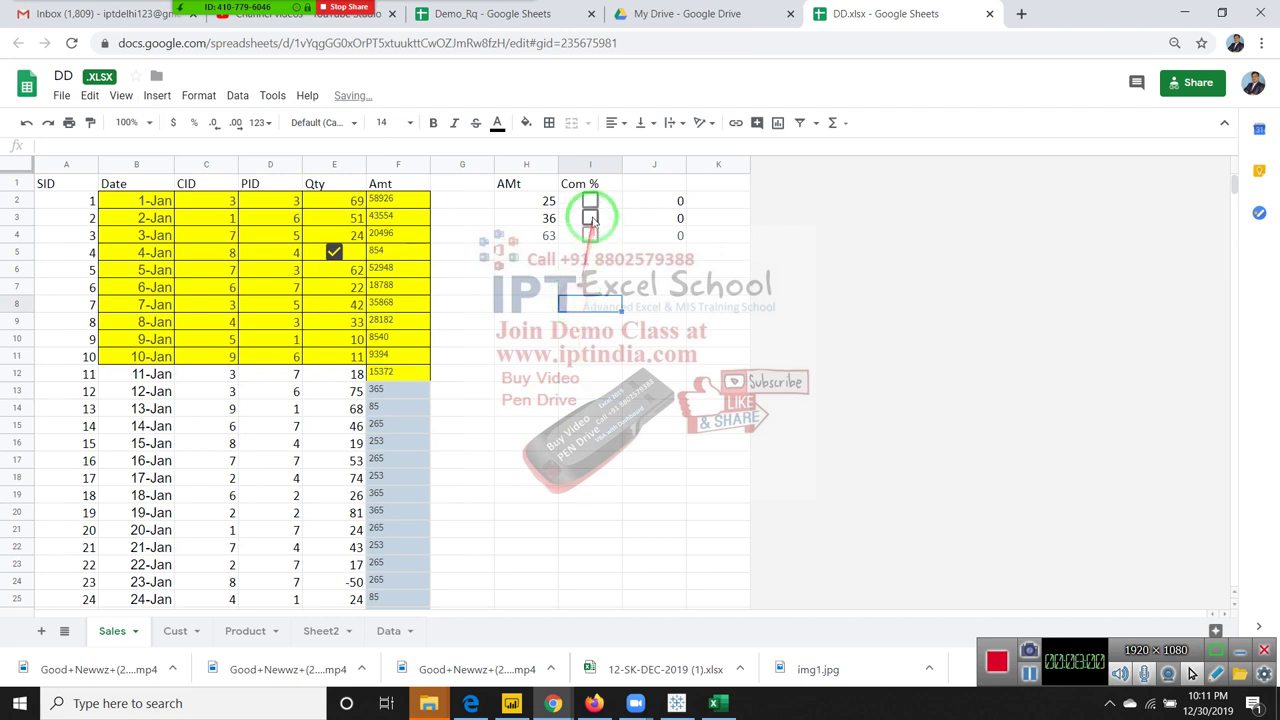
left_click(590, 201)
left_click(590, 218)
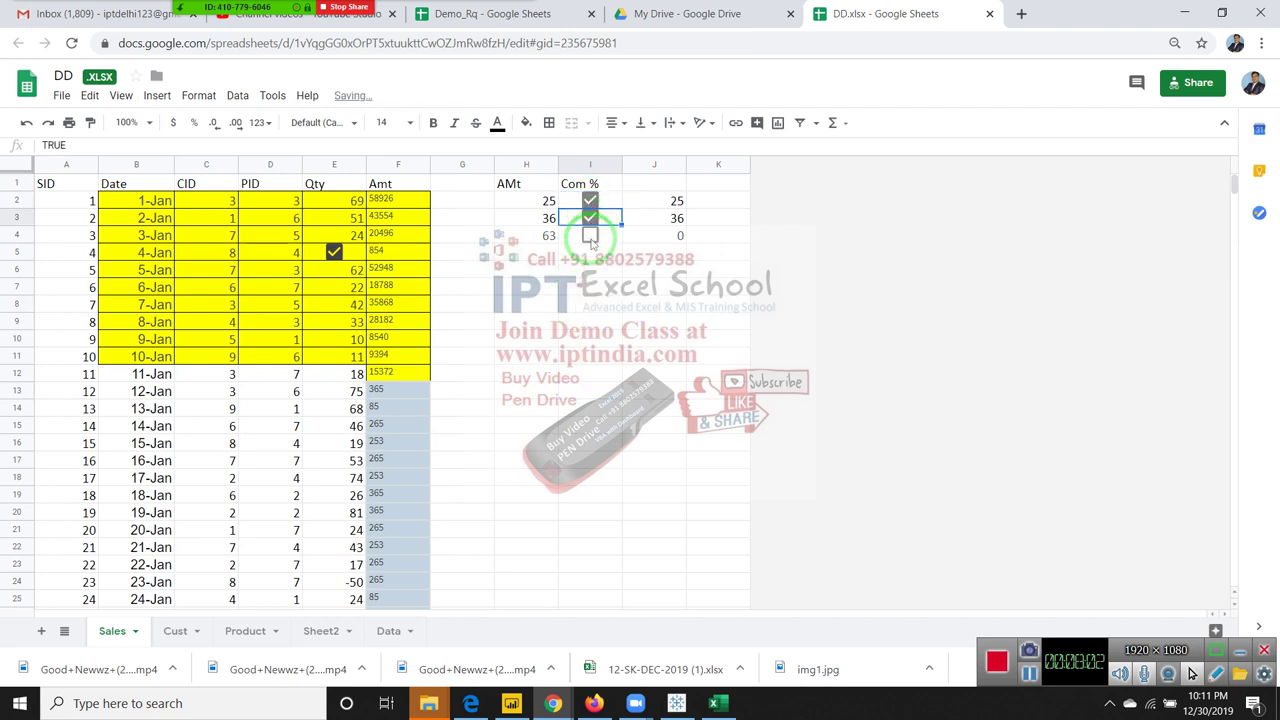
left_click(590, 235)
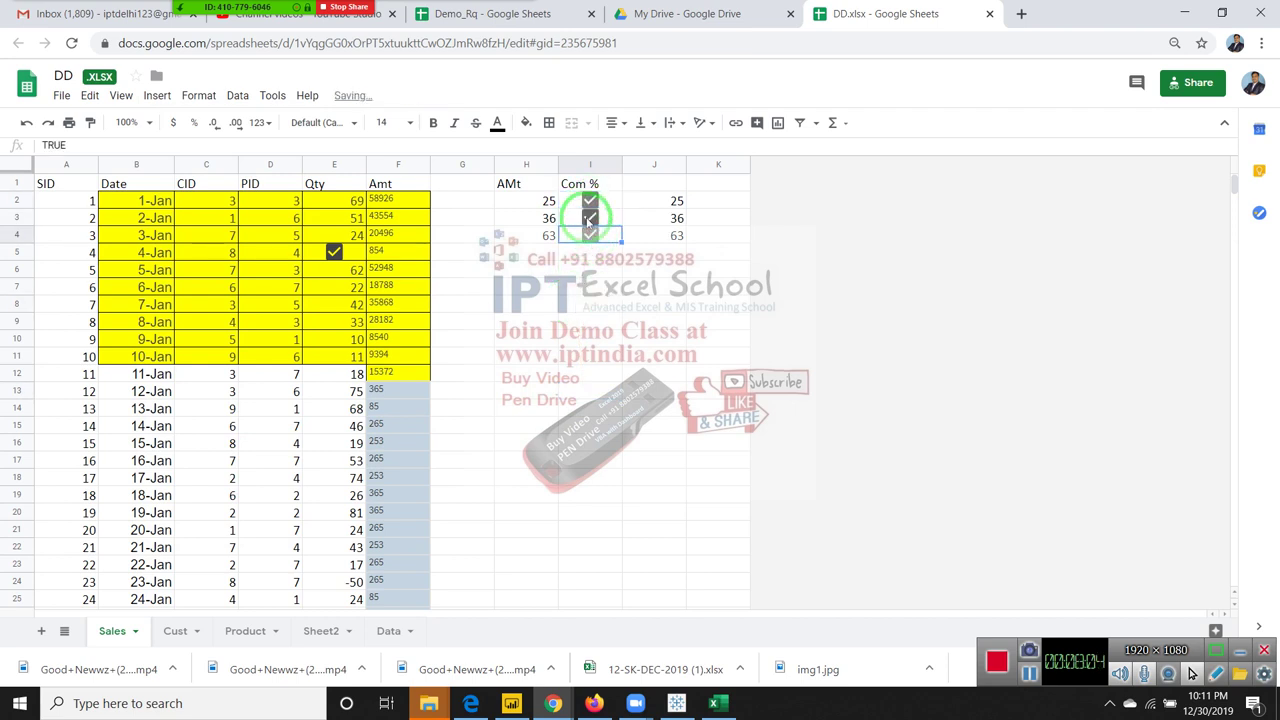
left_click(590, 235)
left_click(590, 218)
left_click(590, 201)
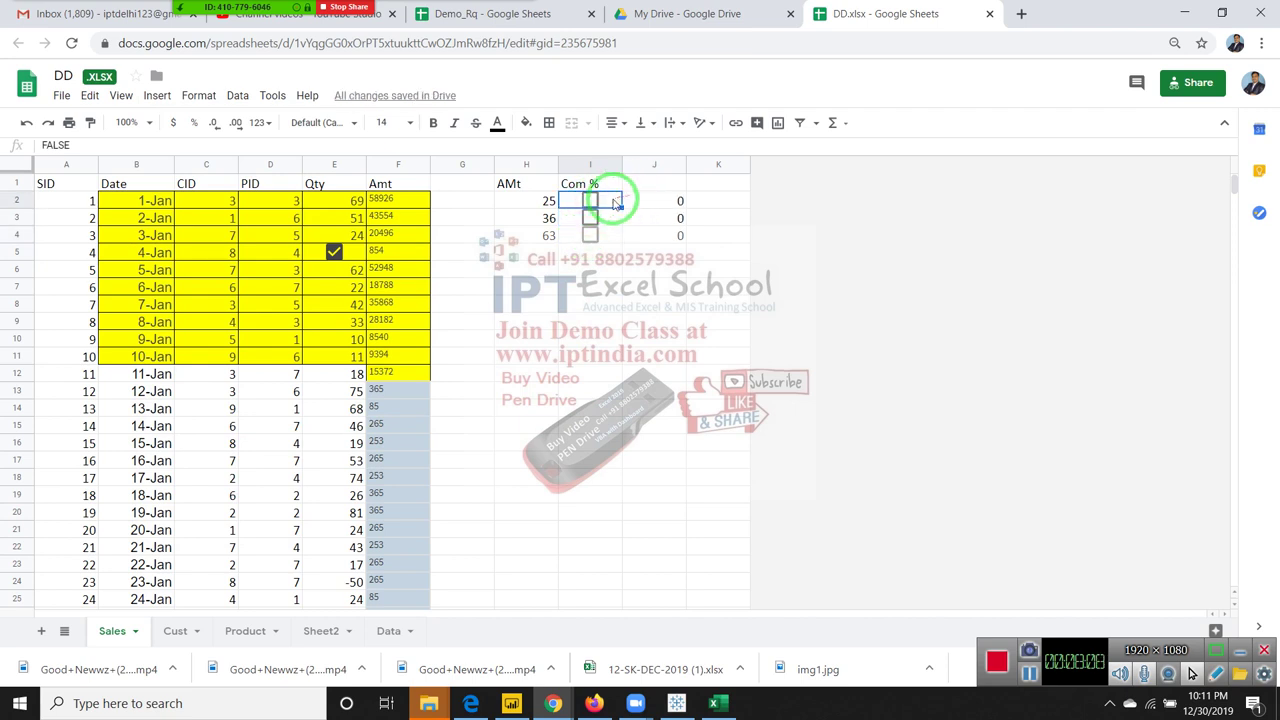
Toggle the I2:I4 checkboxes, watching J2:J4 switch between AMt and 0, ending all unticked.
left_click(590, 201)
left_click(590, 218)
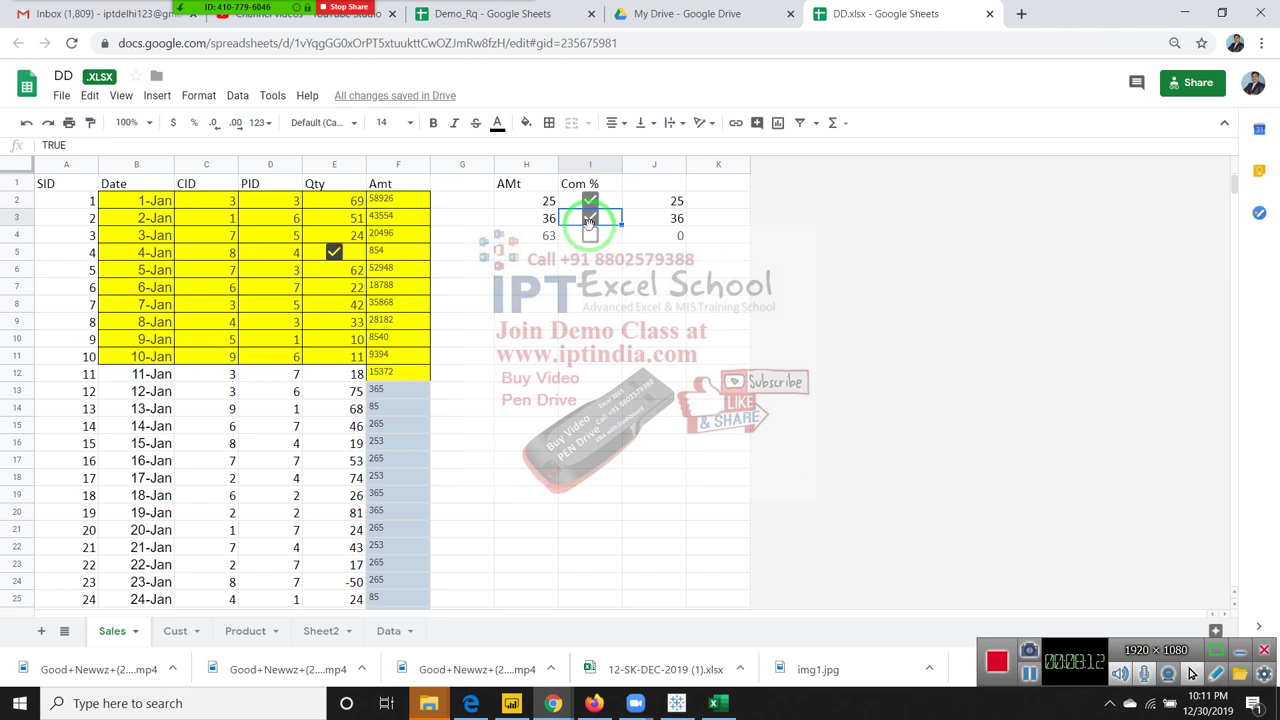
left_click(592, 202)
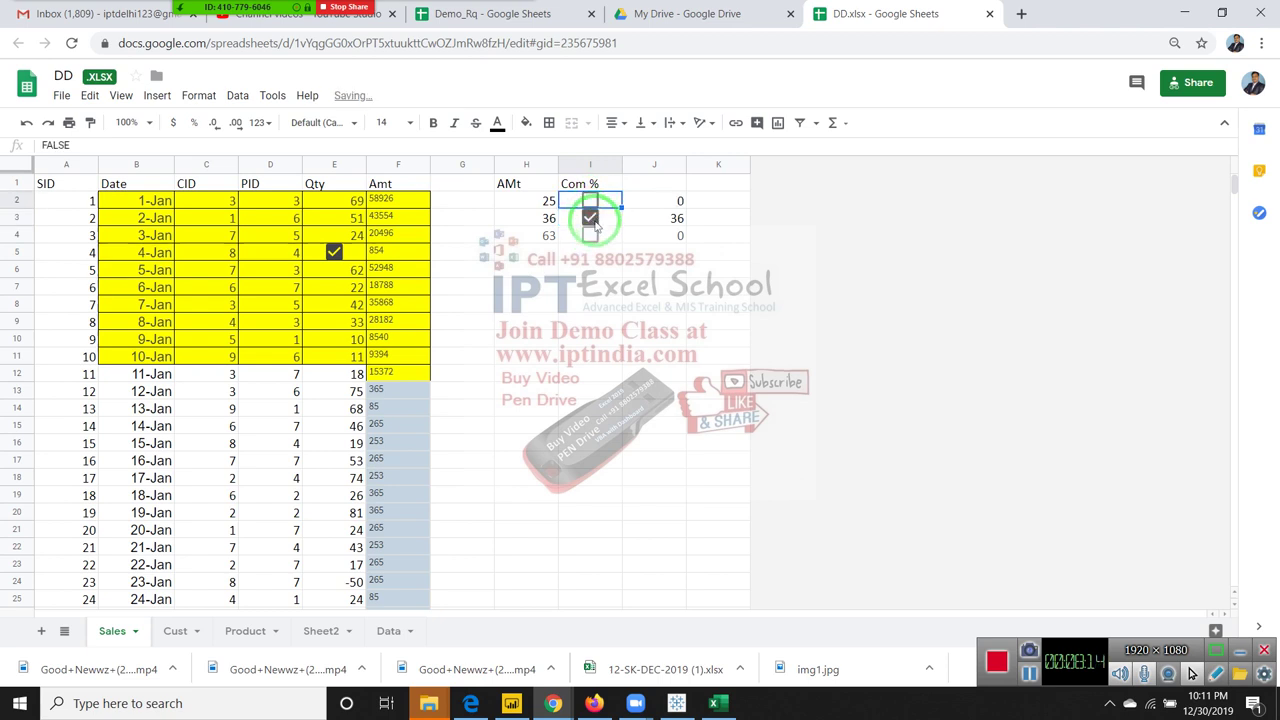
left_click(590, 214)
left_click(633, 205)
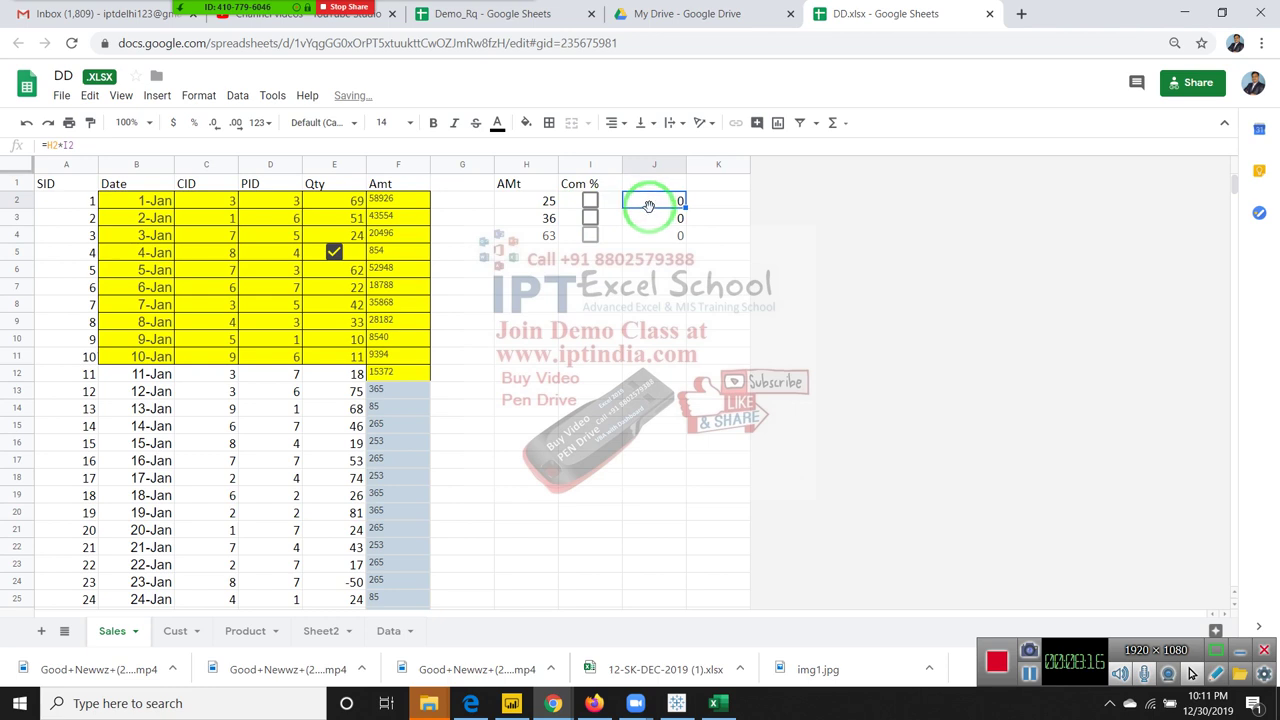
left_click(589, 203)
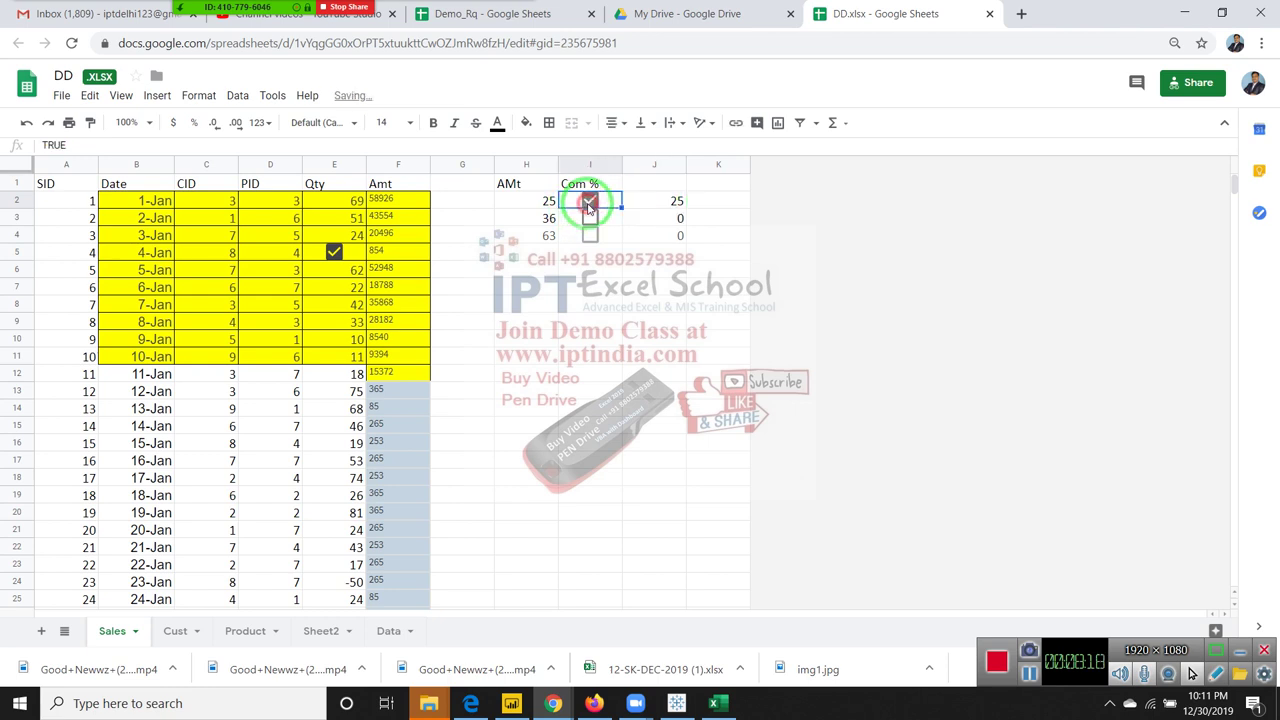
left_click(590, 217)
left_click(591, 236)
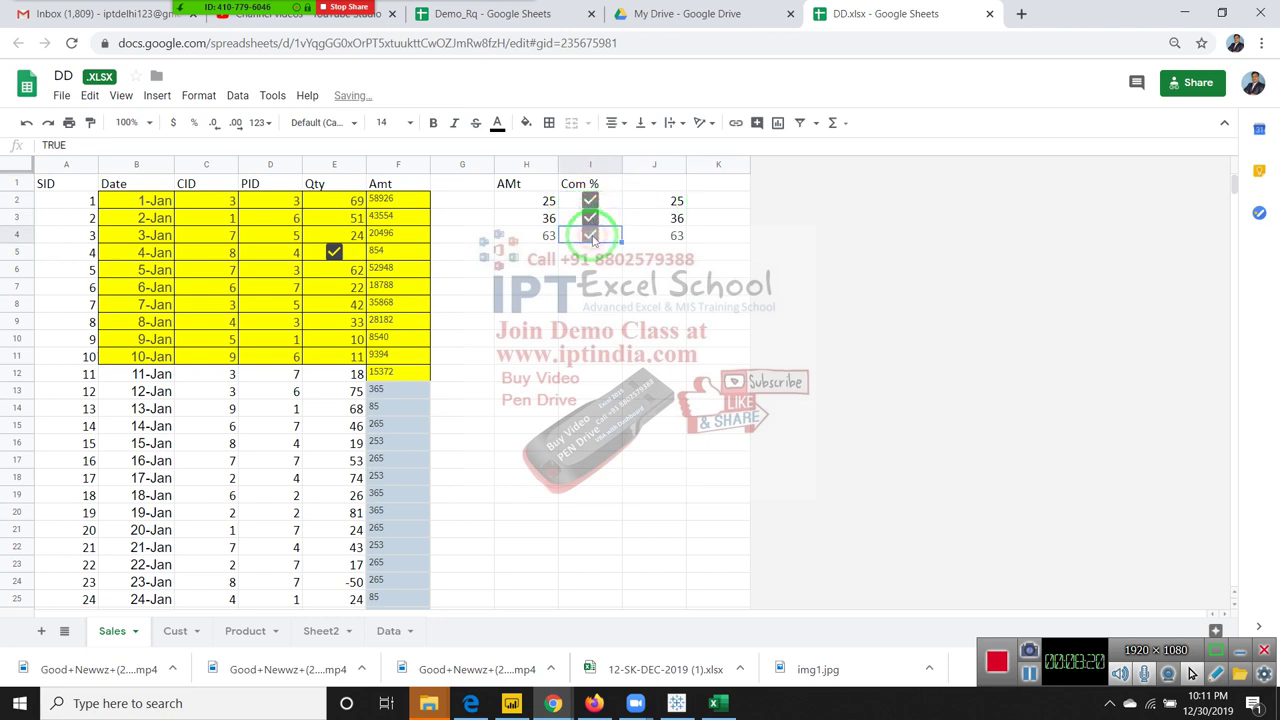
left_click(591, 218)
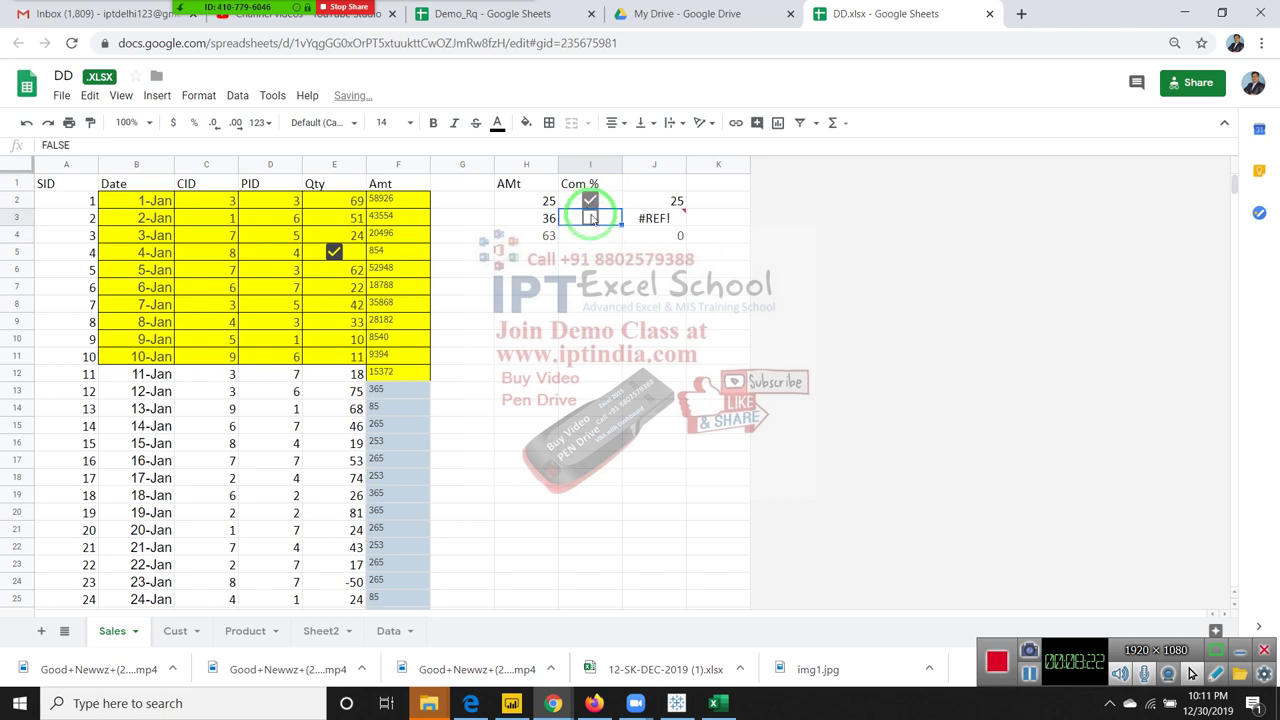
key("space")
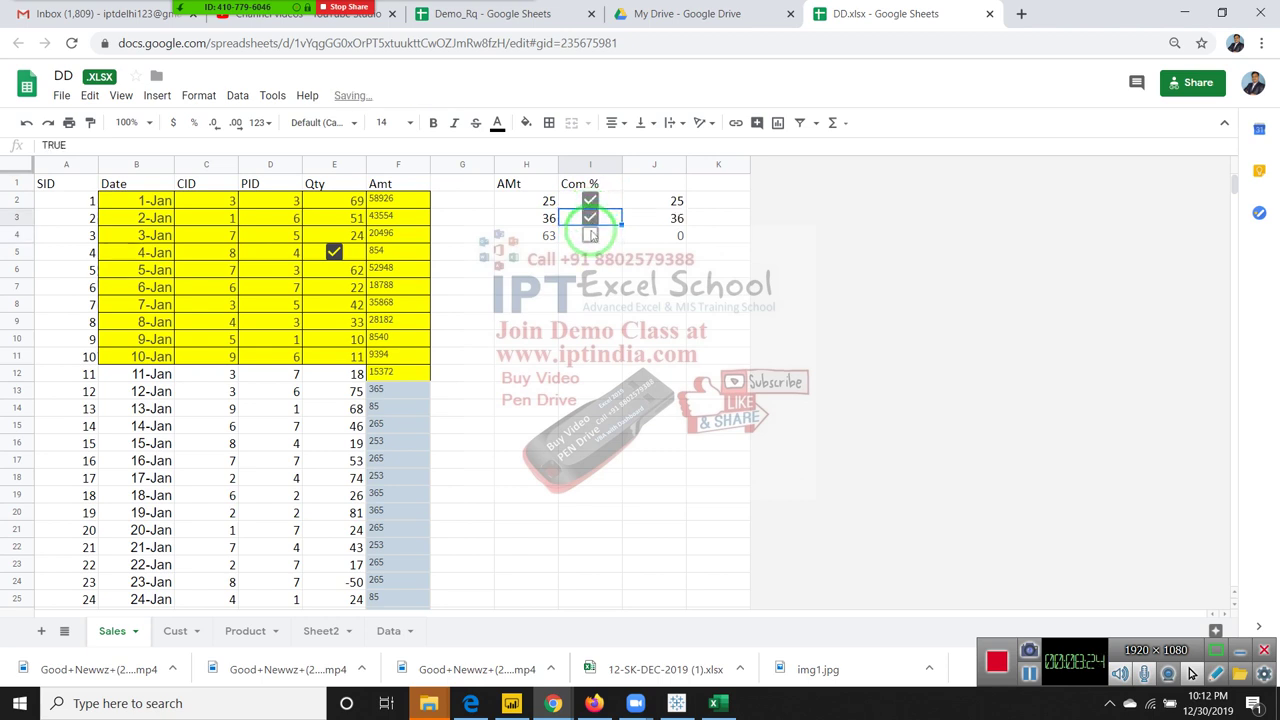
left_click(591, 236)
left_click(590, 218)
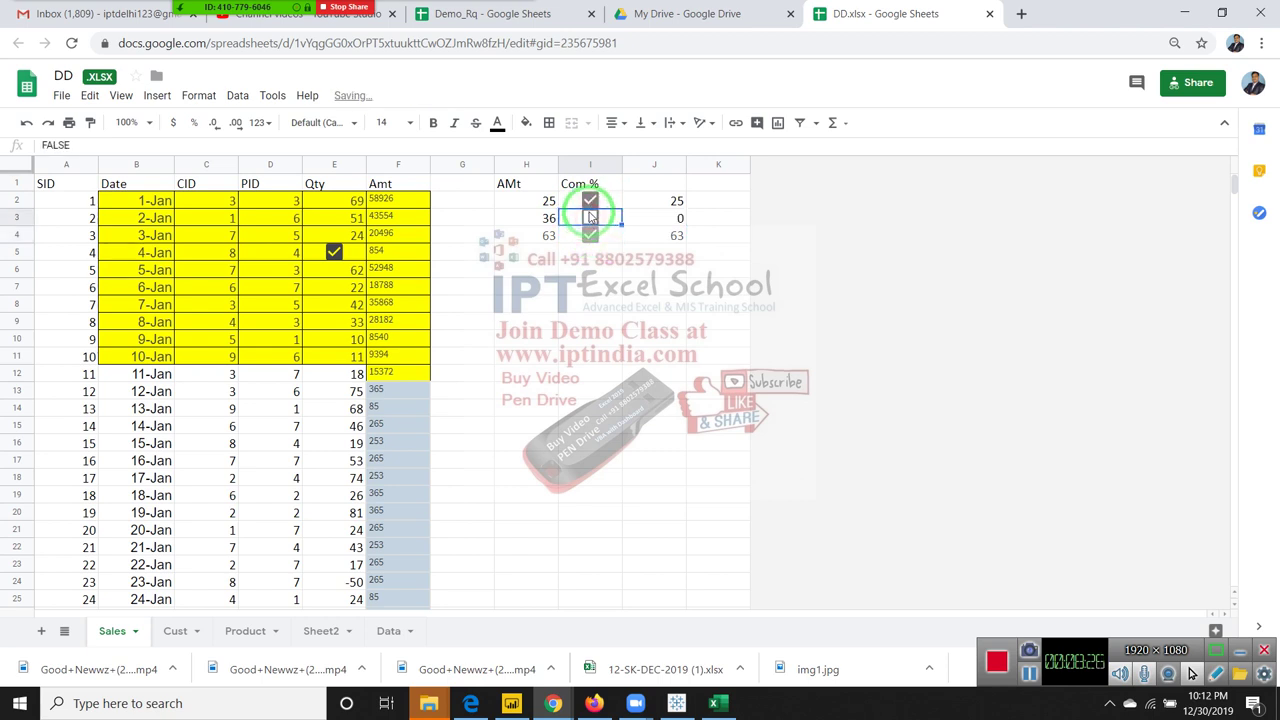
left_click(591, 204)
left_click(591, 236)
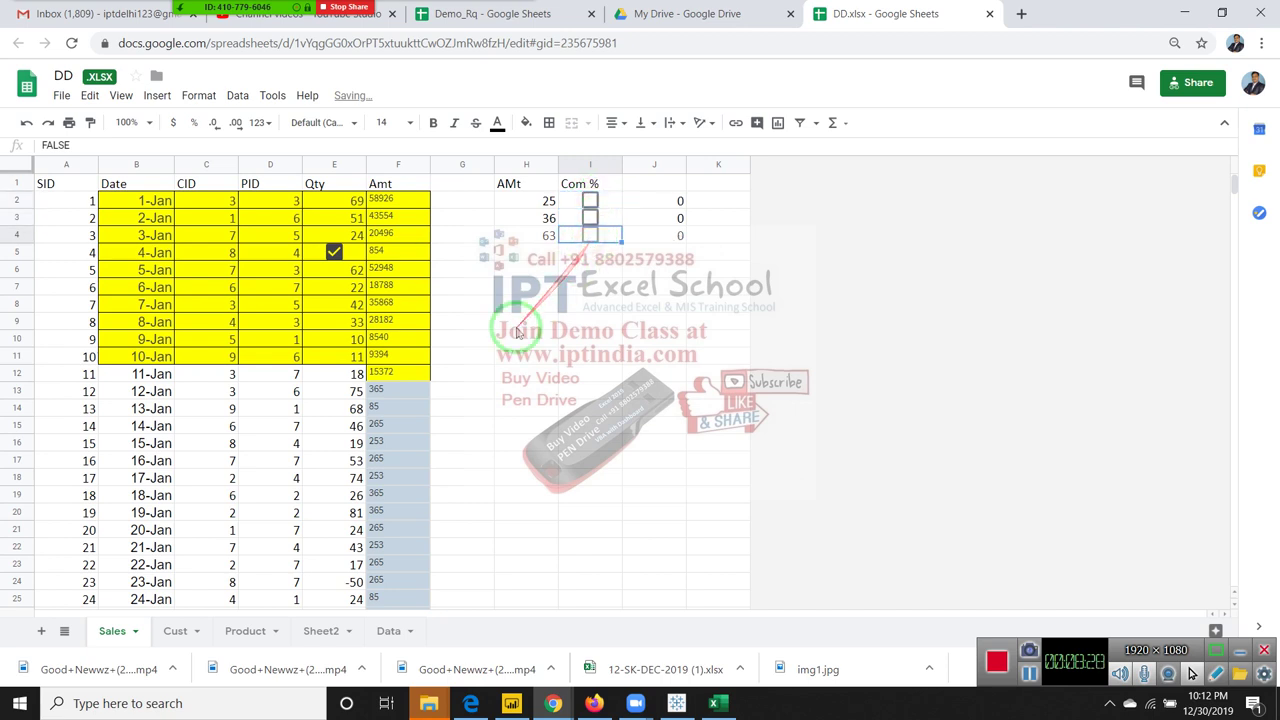
left_click(660, 236)
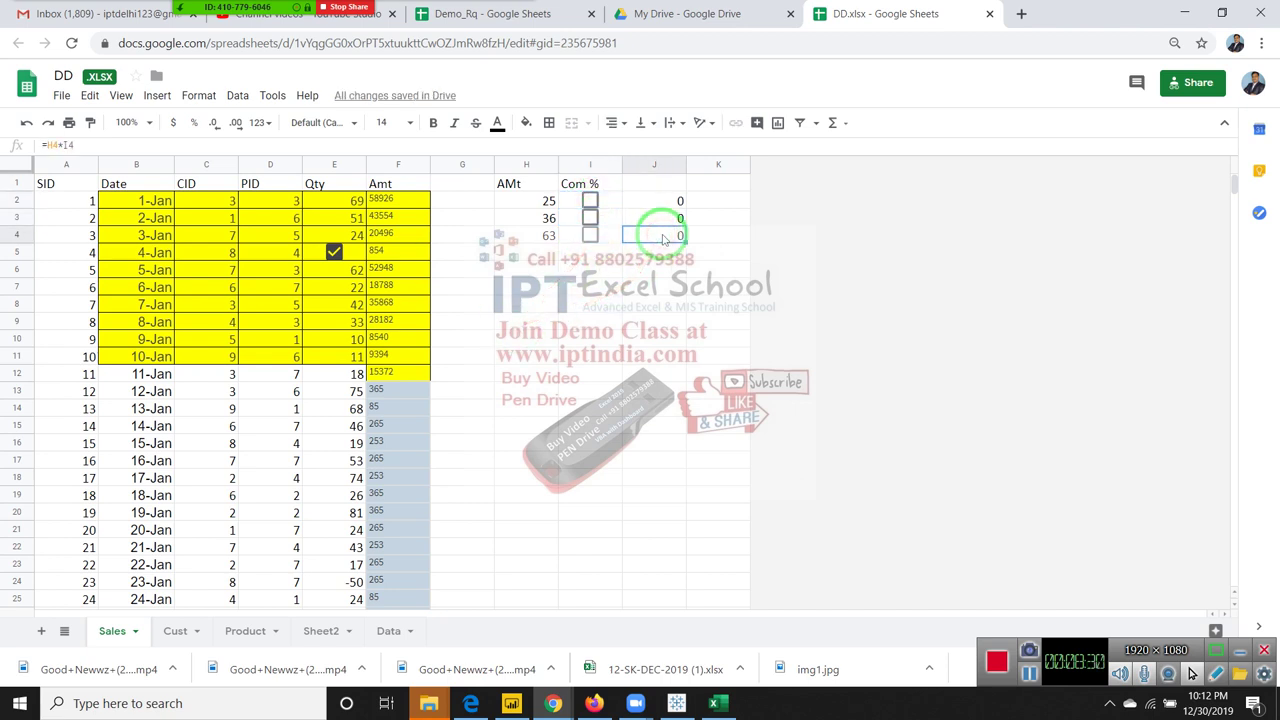
left_click(630, 290)
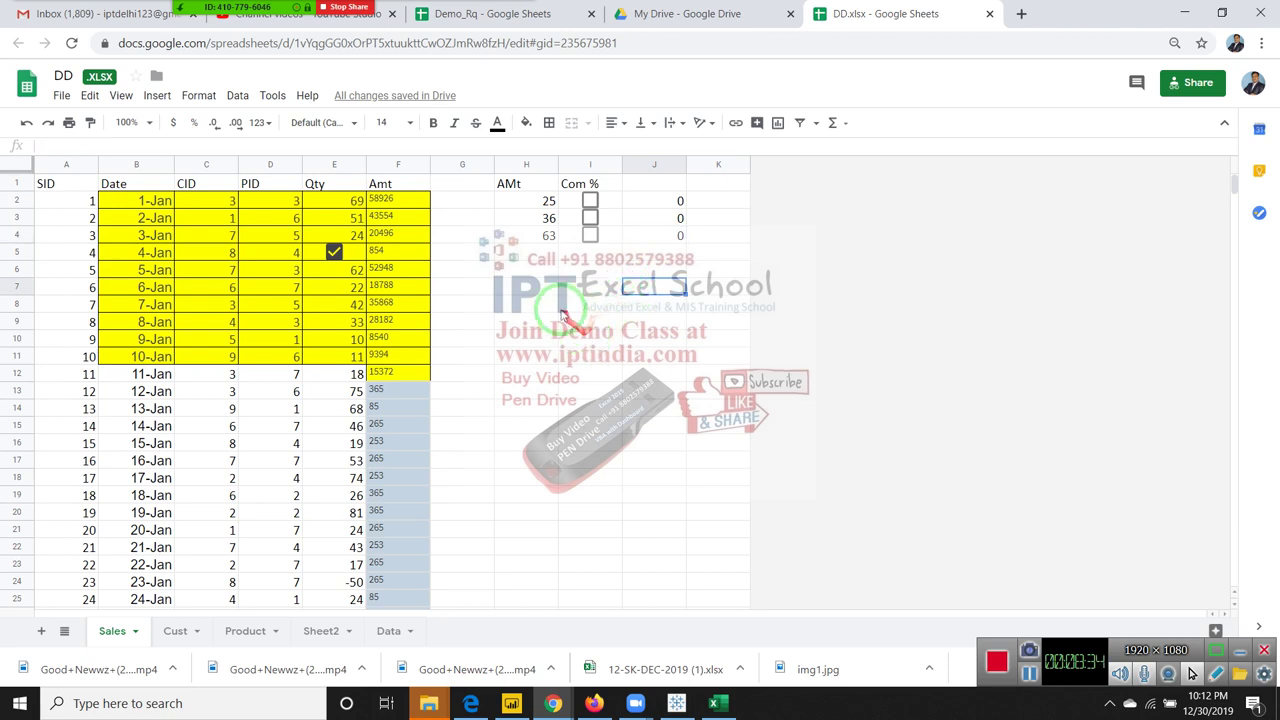
left_click(591, 235)
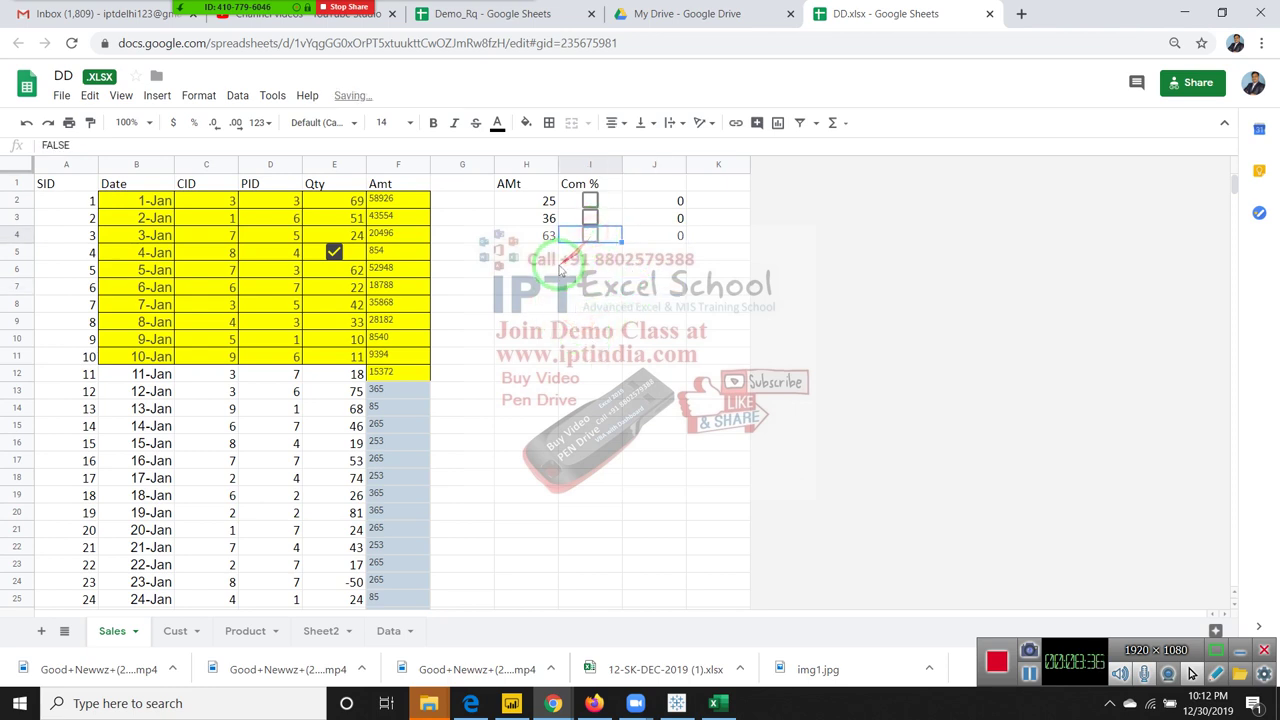
left_click(590, 235)
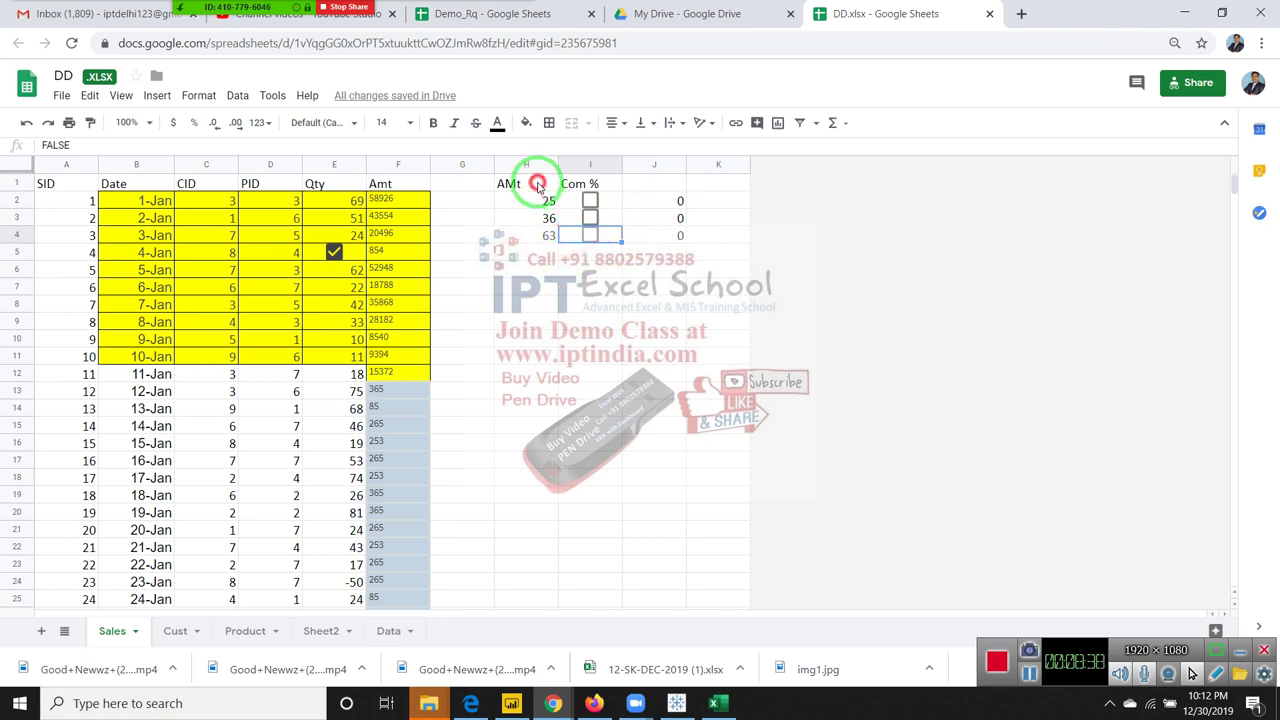
Copy the AMt block H1:H4 and paste it at H6:H9.
left_click_drag(523, 184, 541, 235)
key("ctrl+c")
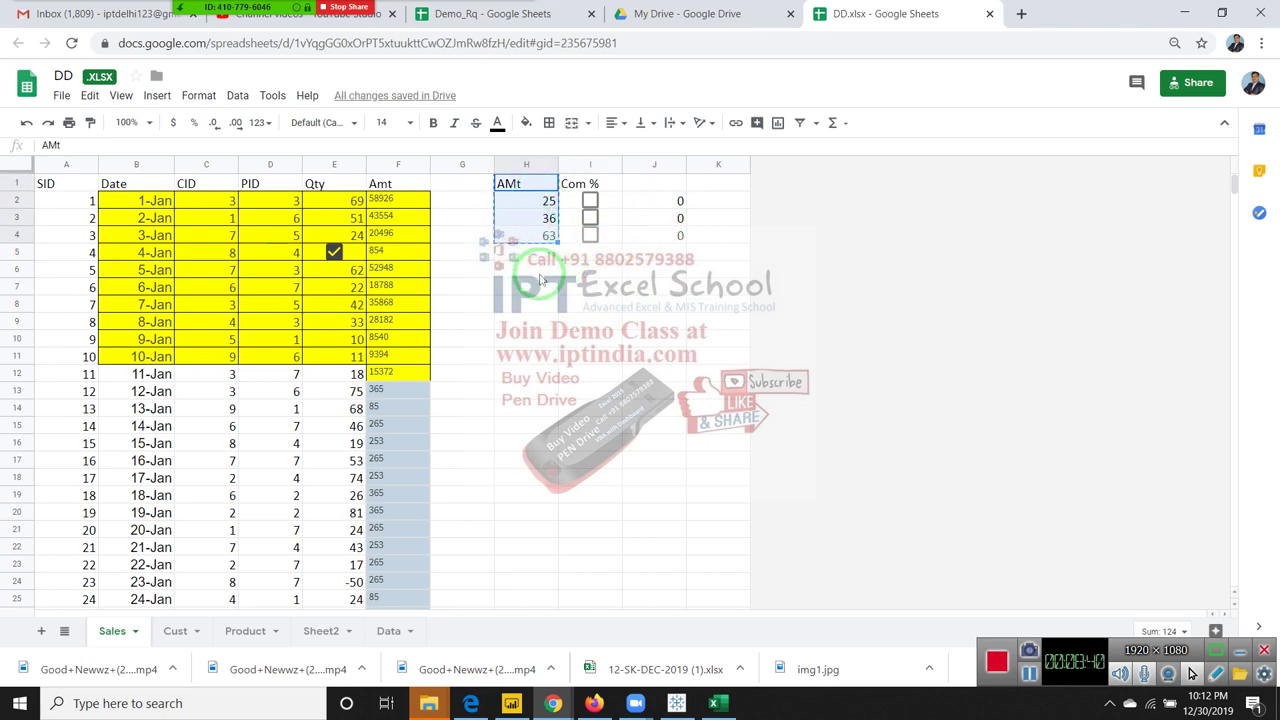
left_click(530, 270)
key("ctrl+v")
Insert checkboxes into I7:I9 and try ticking I7 and I8.
left_click(598, 285)
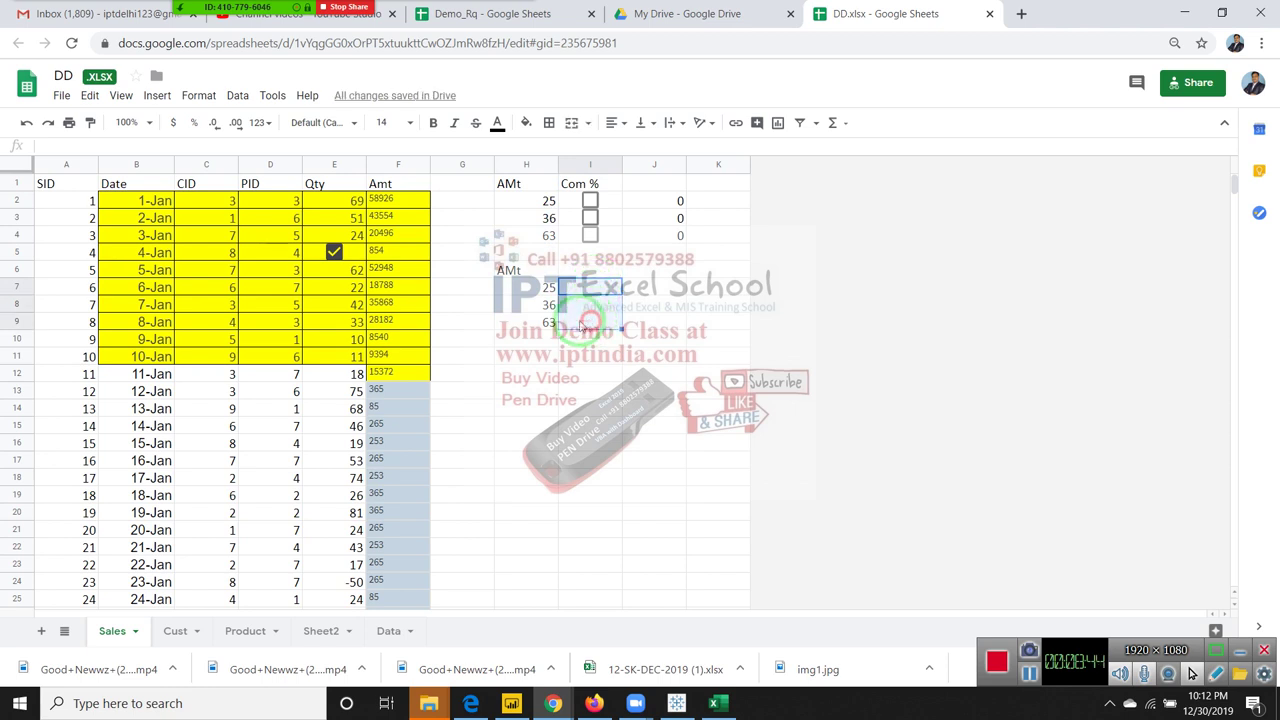
left_click(157, 95)
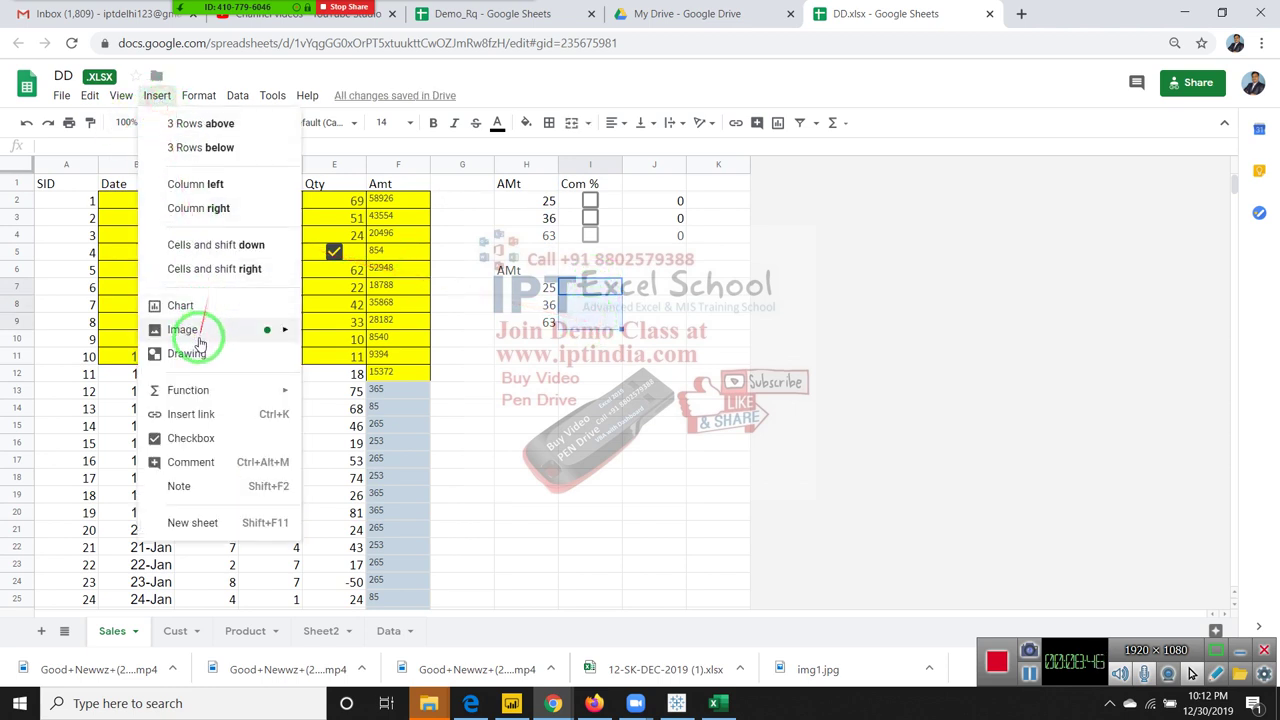
mouse_move(200, 396)
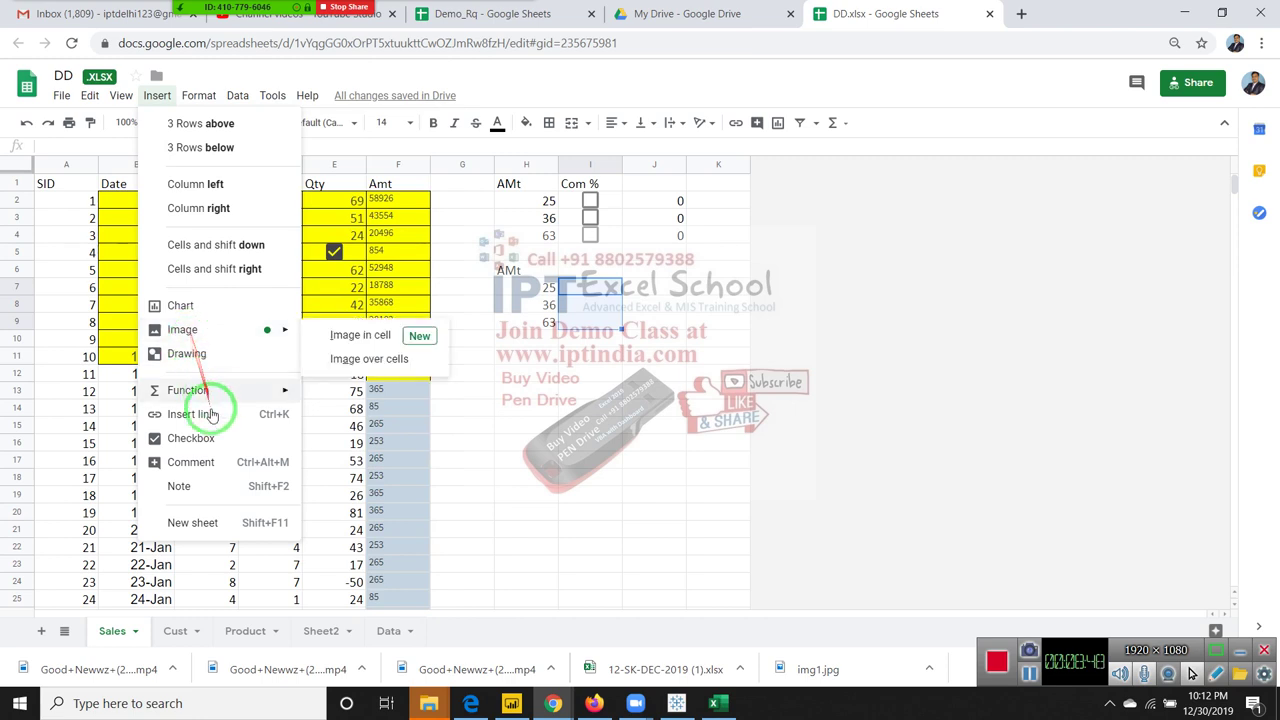
left_click(208, 438)
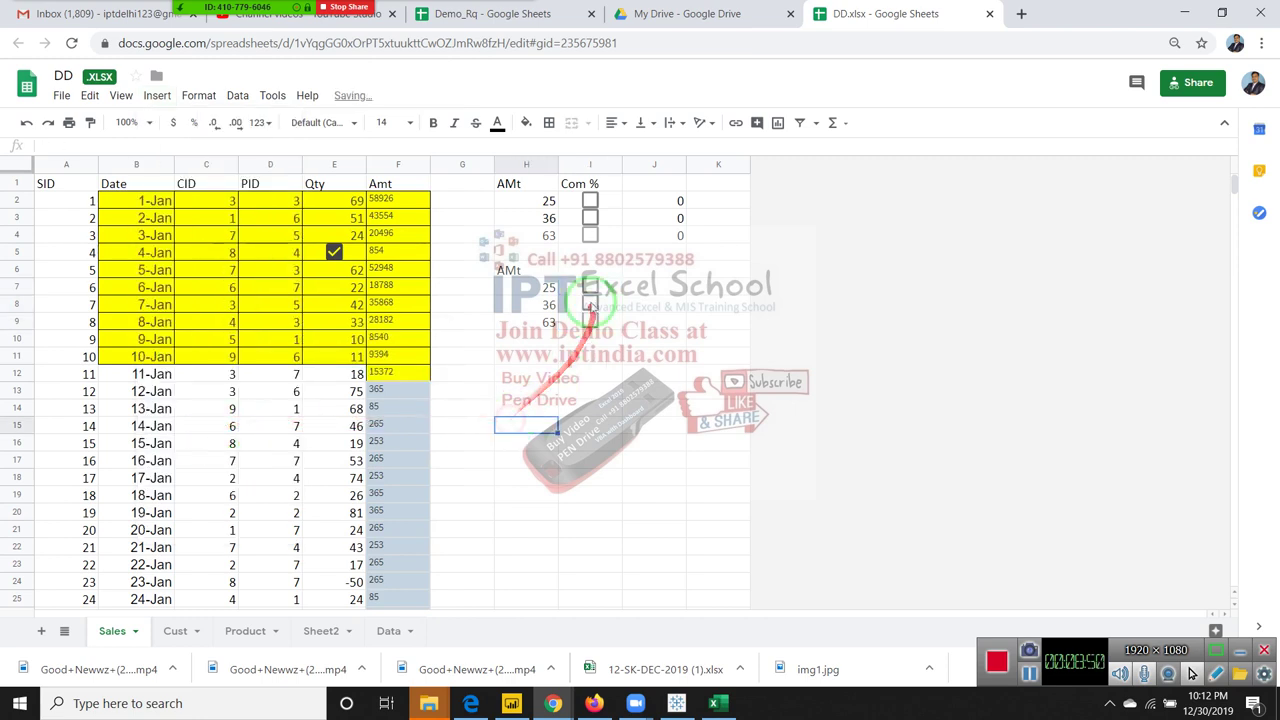
left_click(589, 287)
left_click(590, 304)
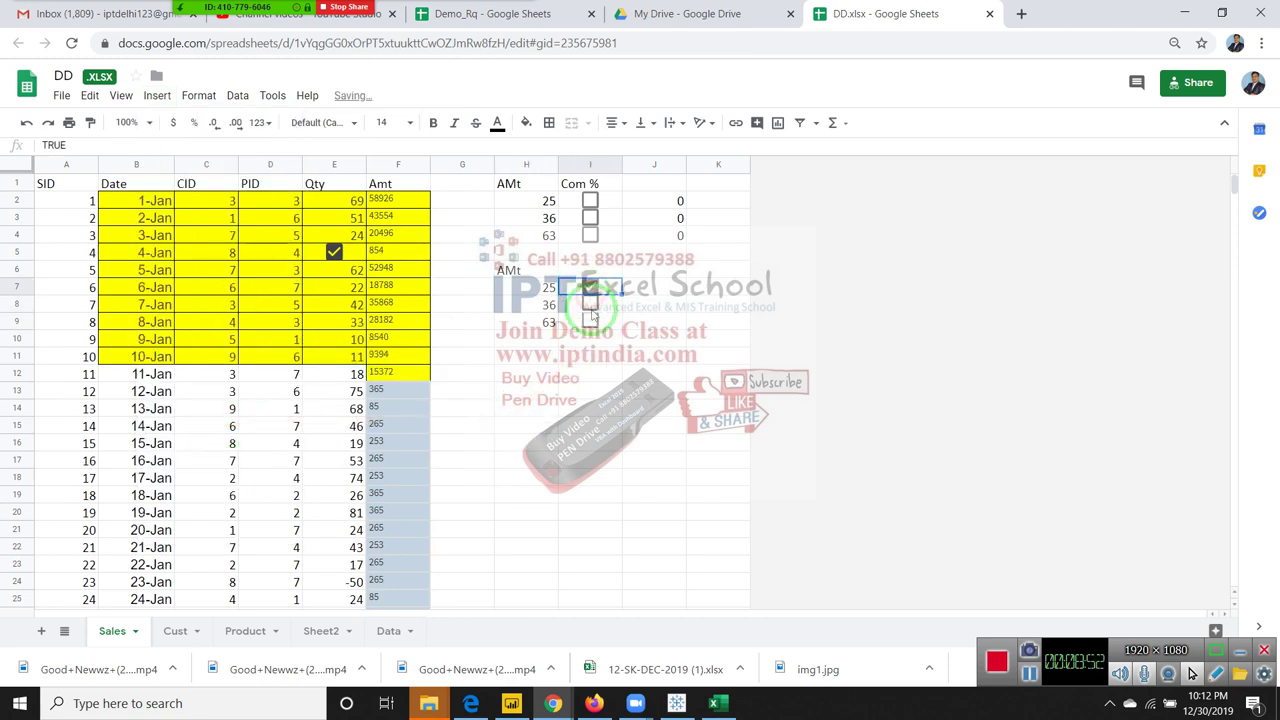
left_click(590, 288)
Enter =H7+I7 in J7 and fill it down to J9.
left_click(590, 304)
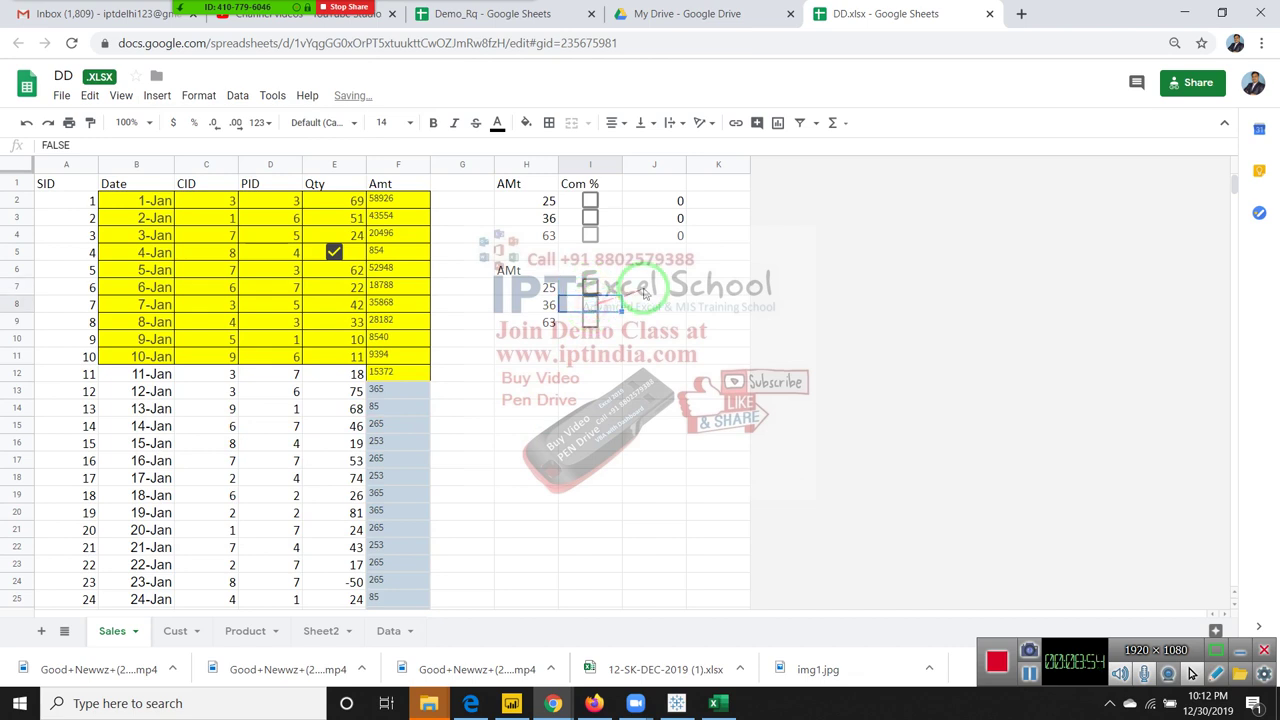
left_click(644, 287)
type("=")
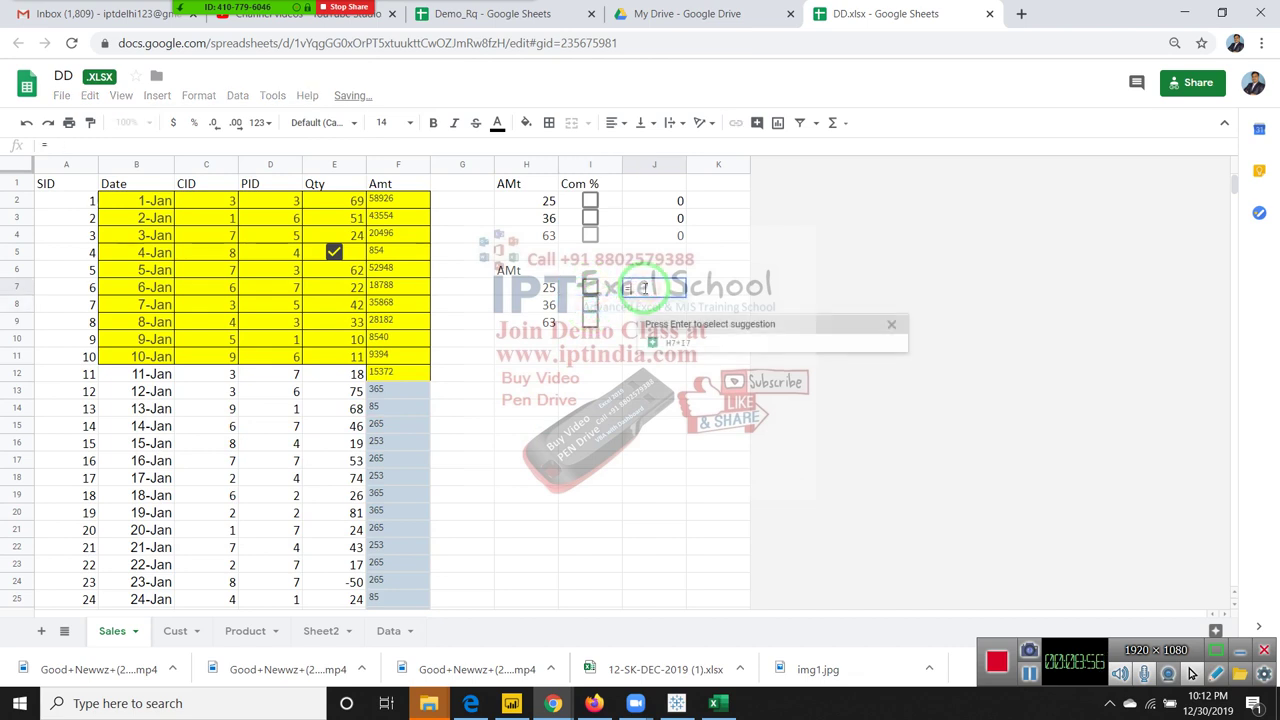
key("BackSpace")
key("BackSpace")
key("Return")
left_click(644, 289)
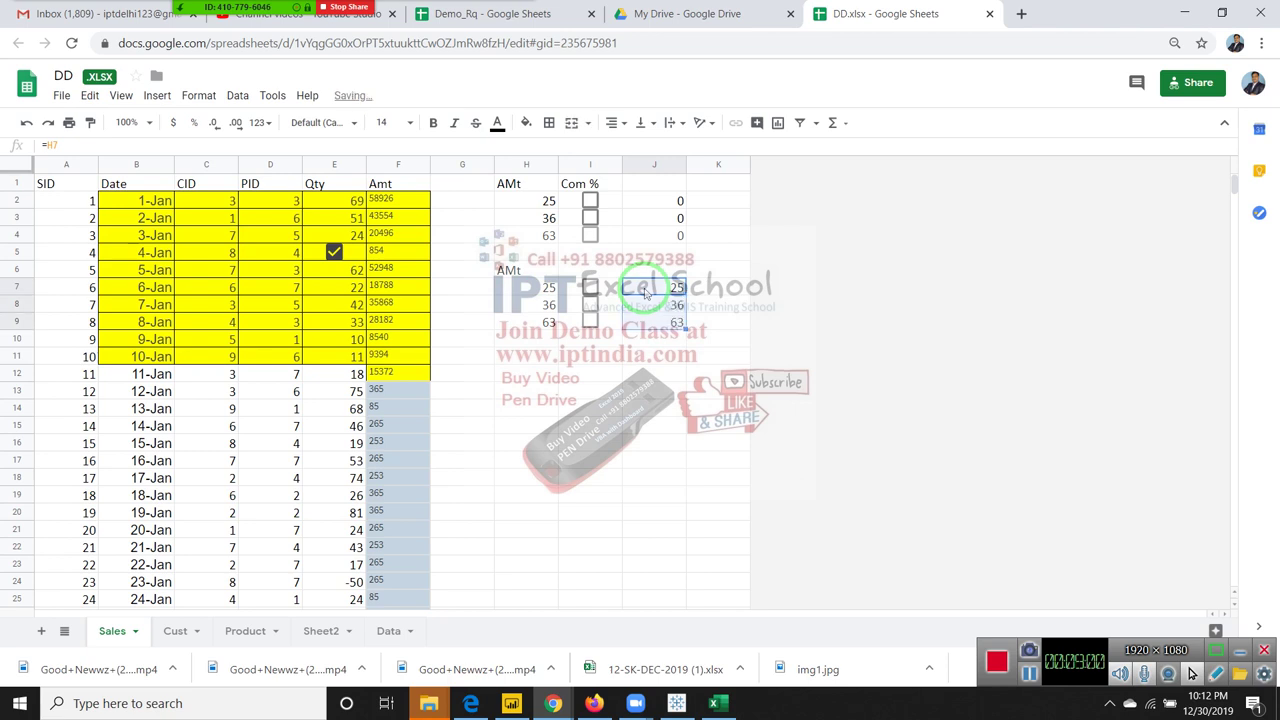
left_click(591, 288)
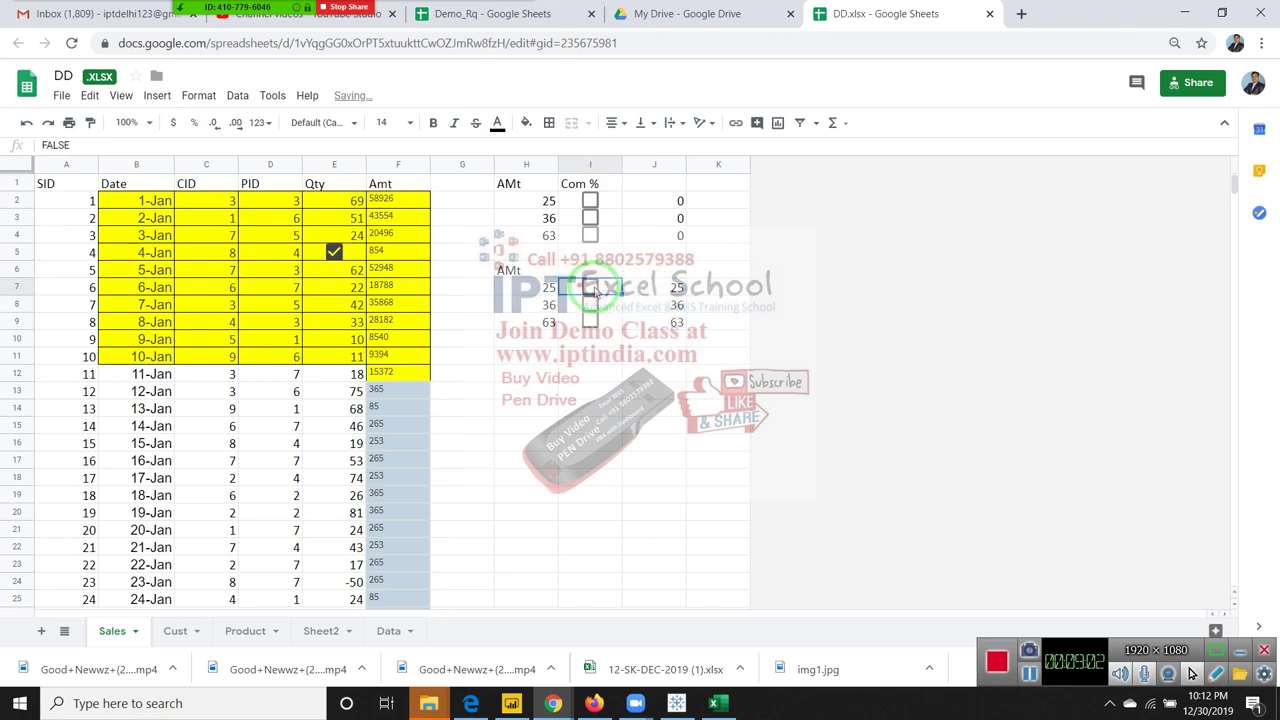
left_click(655, 289)
double_click(655, 289)
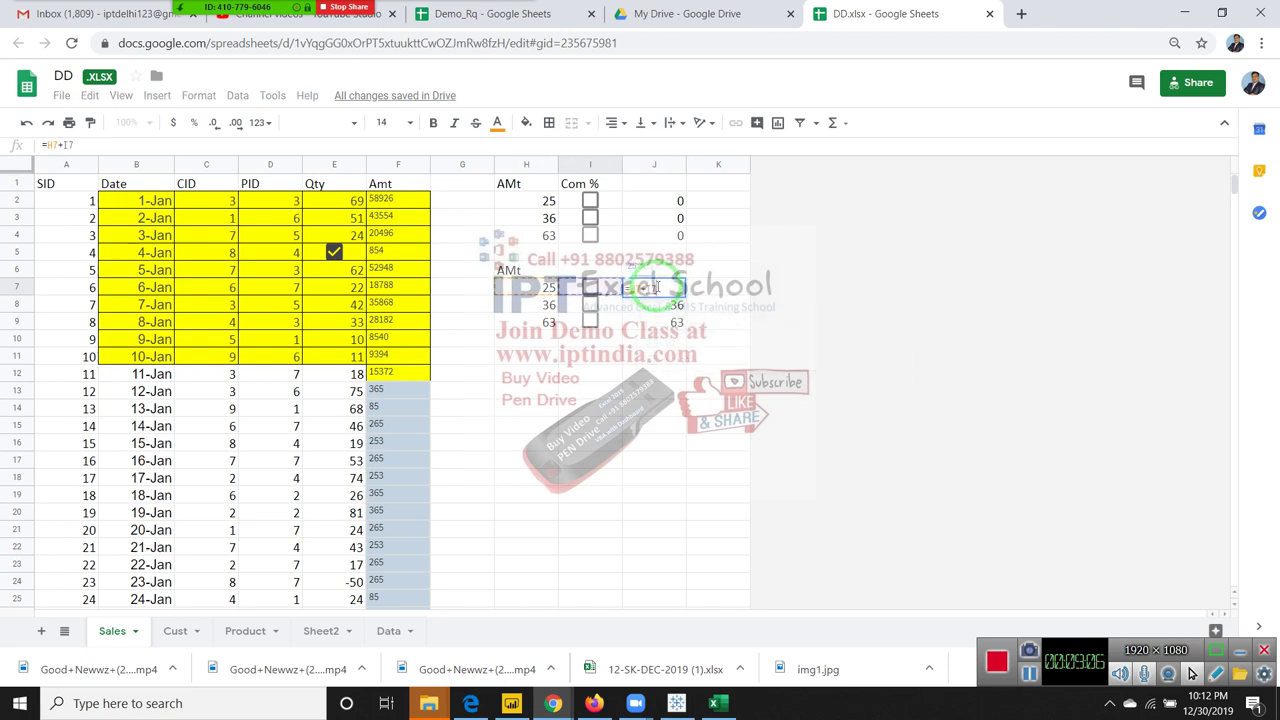
key("ctrl+Return")
key("shift+Down")
key("shift+Down")
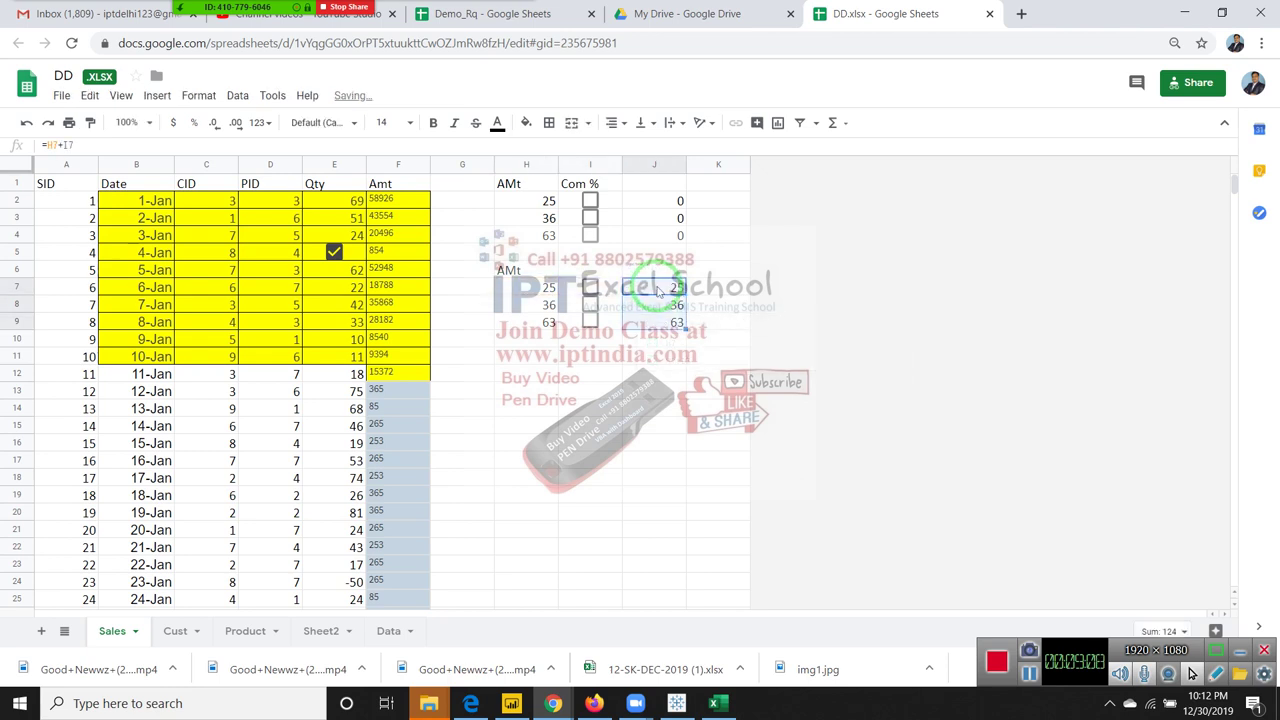
Toggle the I7, I8, I9 checkboxes, leaving I9 ticked so J9 shows 64, then select I6:I9.
left_click(591, 288)
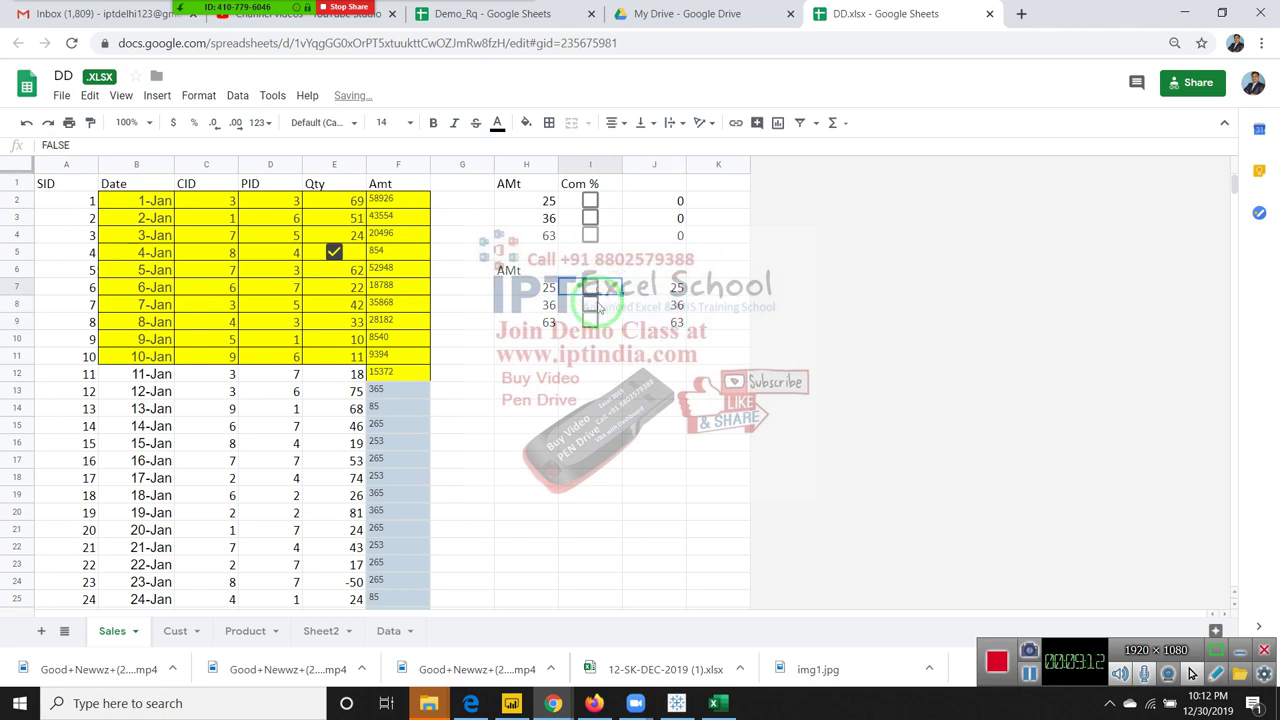
left_click(592, 305)
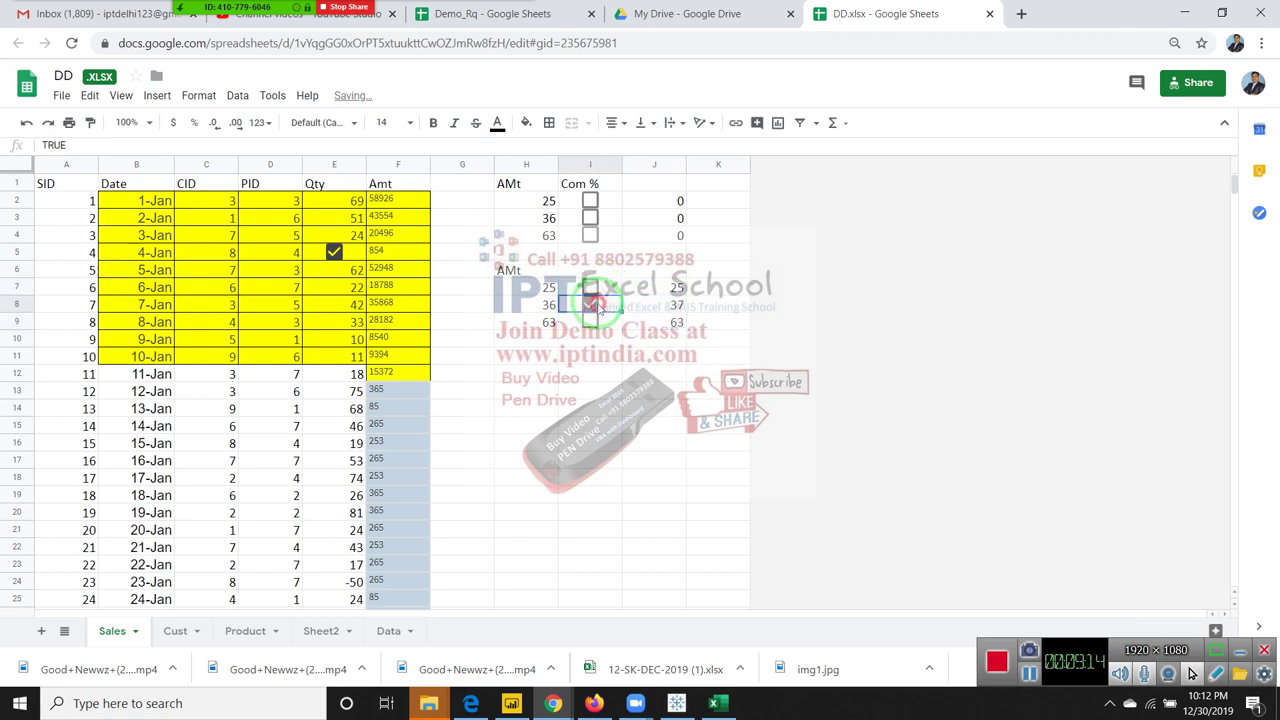
left_click(596, 305)
left_click(591, 322)
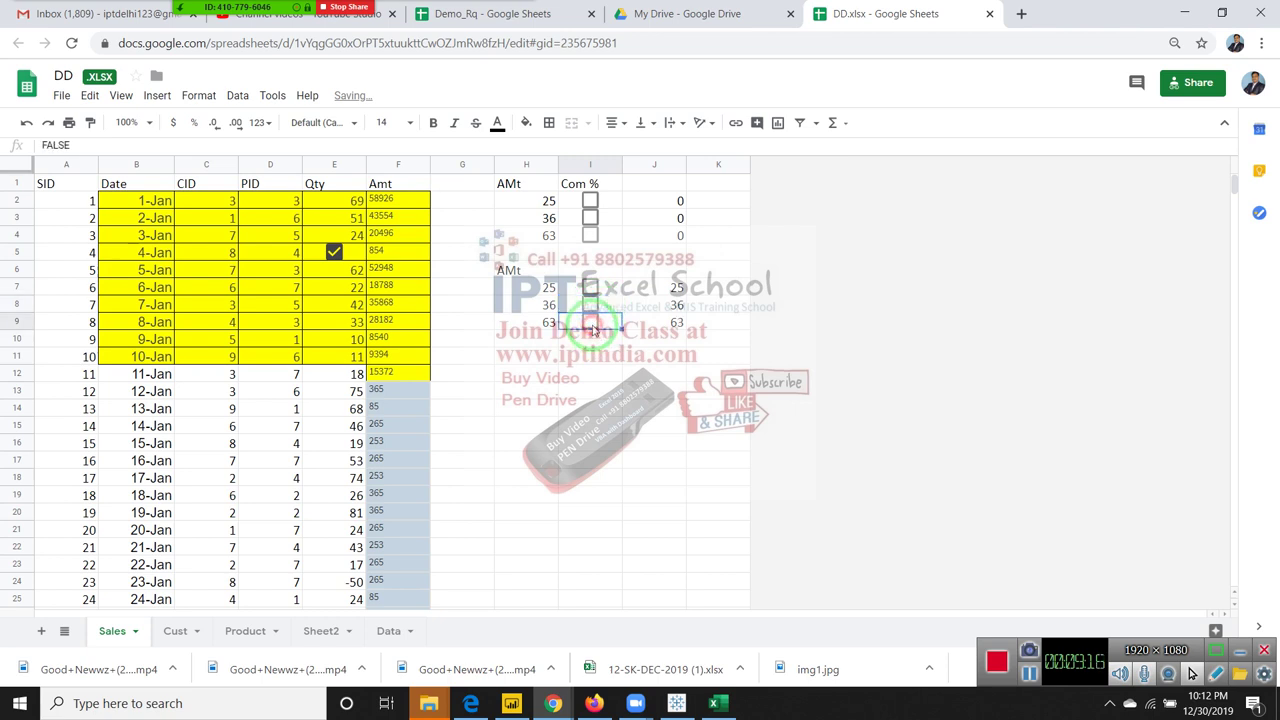
left_click(591, 288)
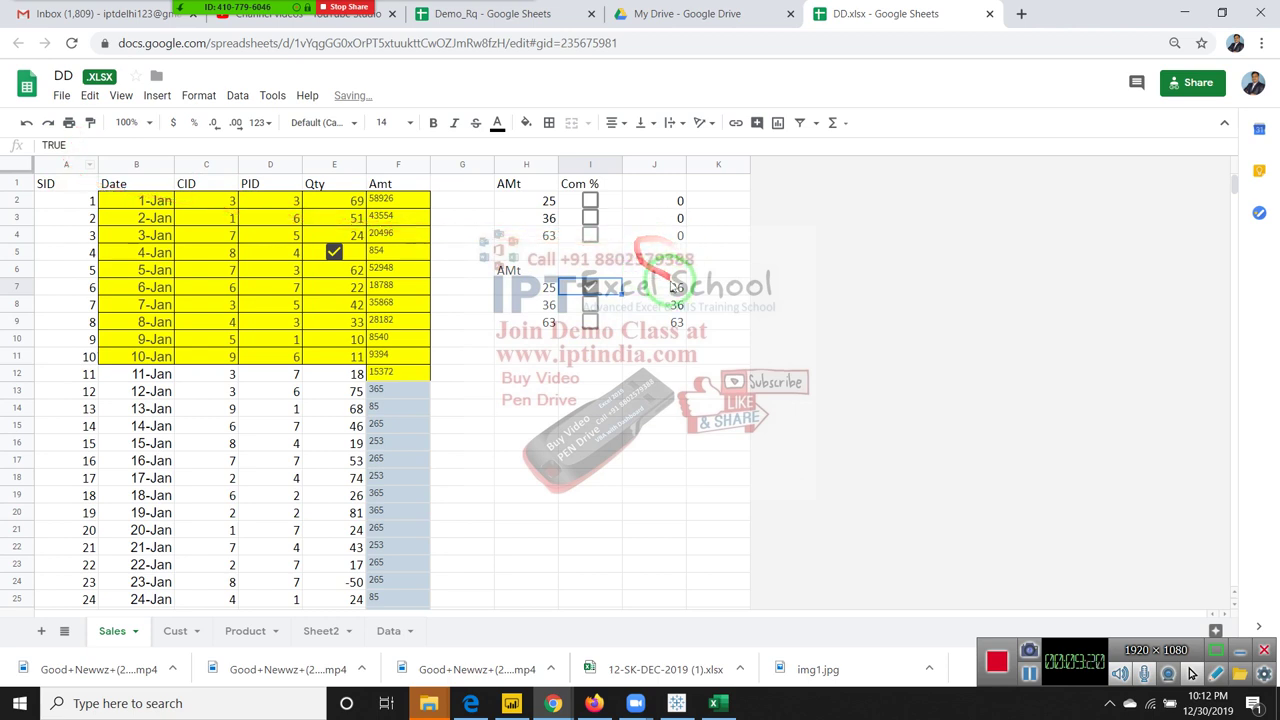
left_click(660, 287)
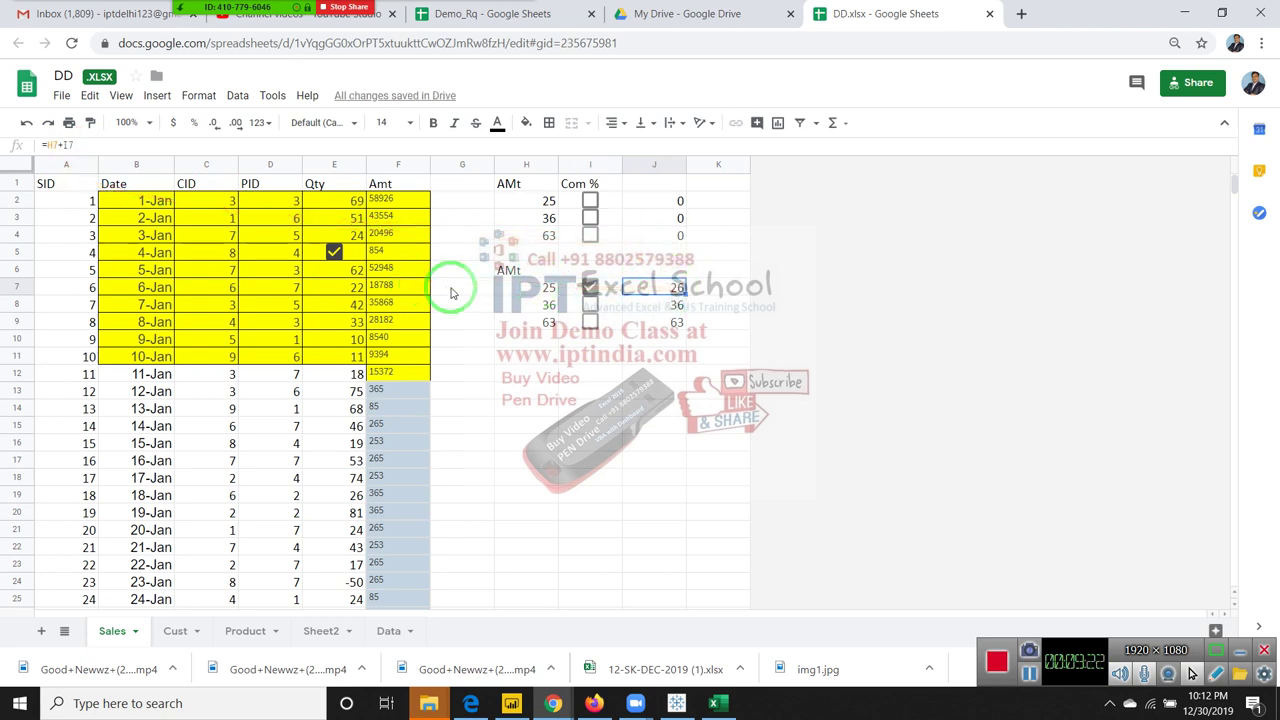
left_click(590, 288)
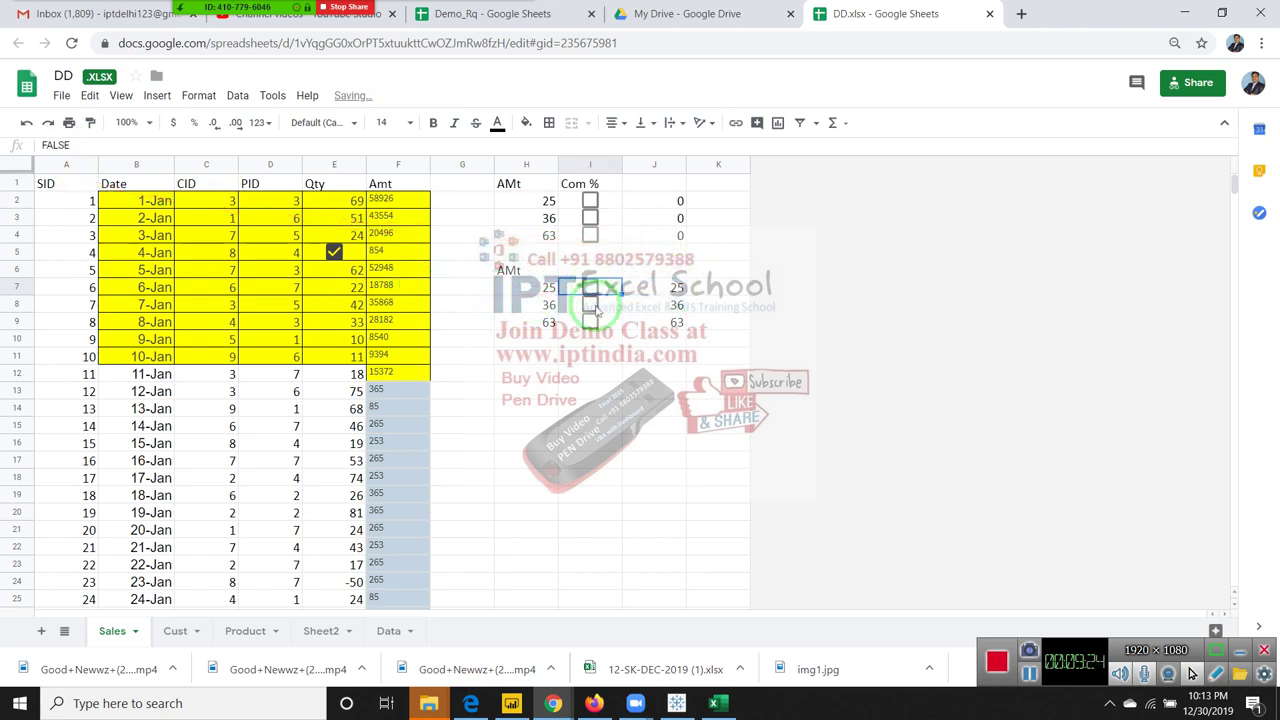
left_click(591, 320)
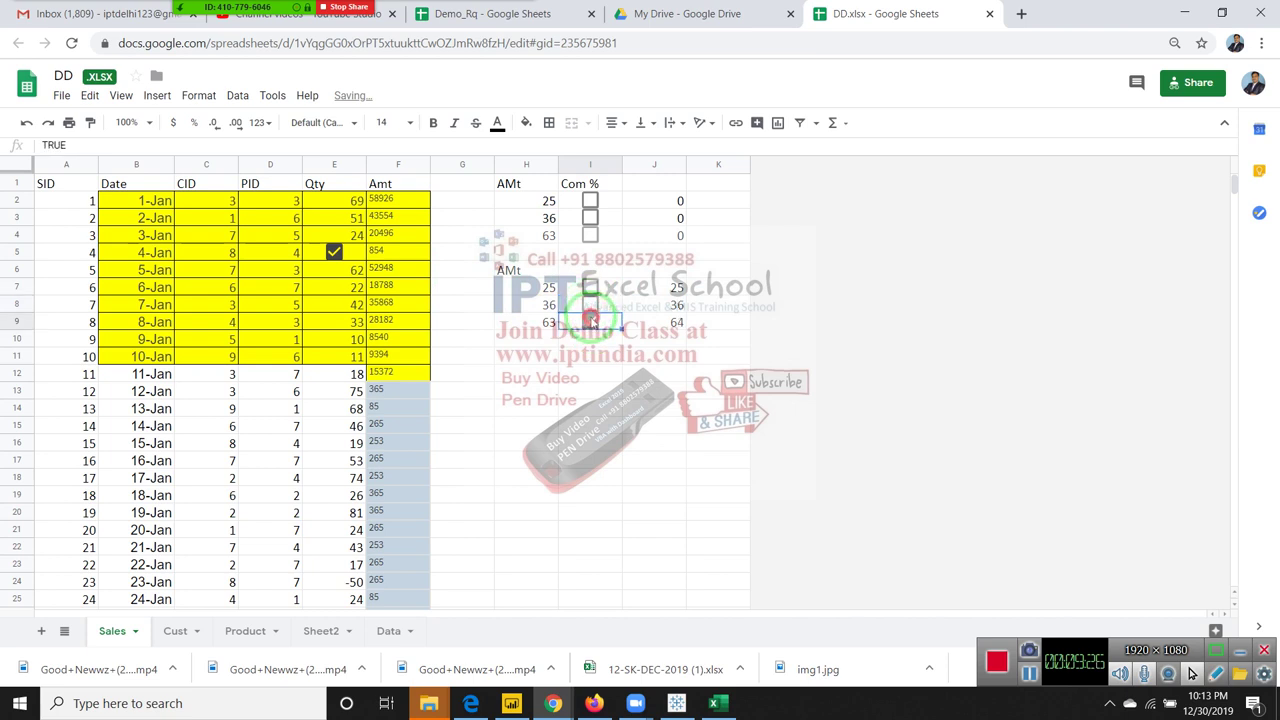
left_click(597, 270)
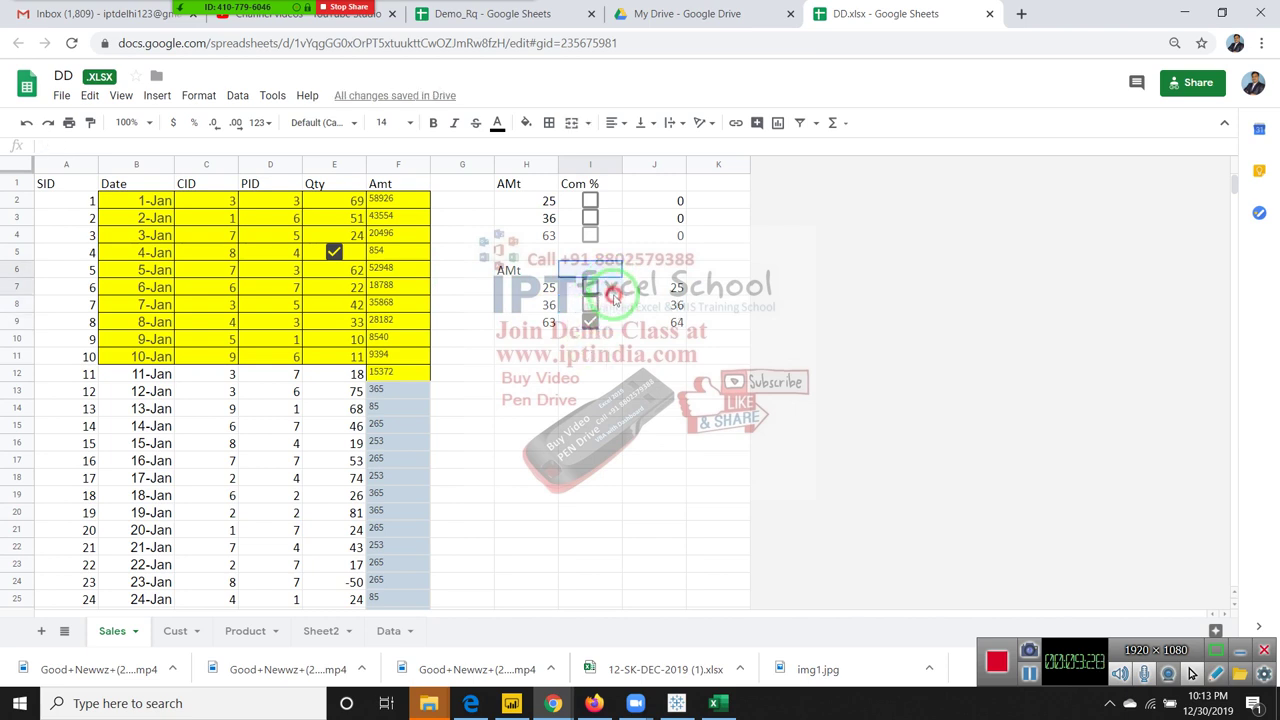
left_click_drag(613, 295, 612, 325)
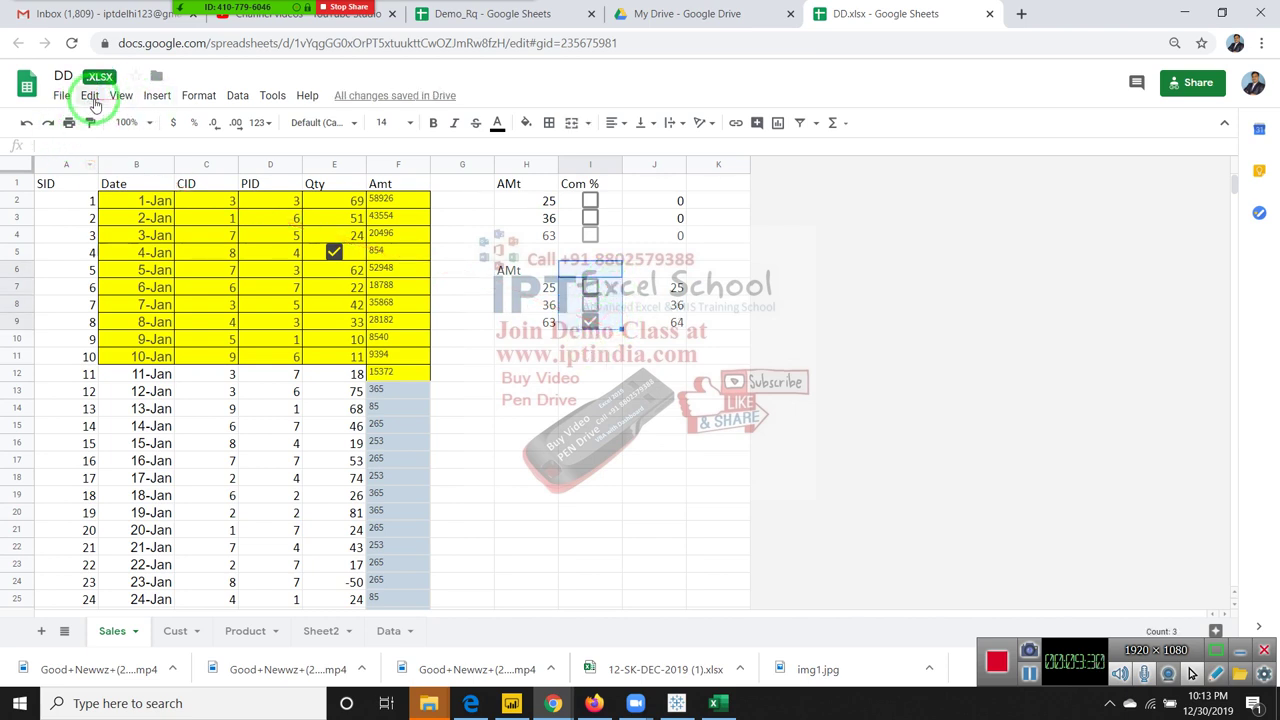
Remove the checkboxes from I7:I9 via Edit > Remove checkboxes, returning J9 to 63.
left_click(90, 97)
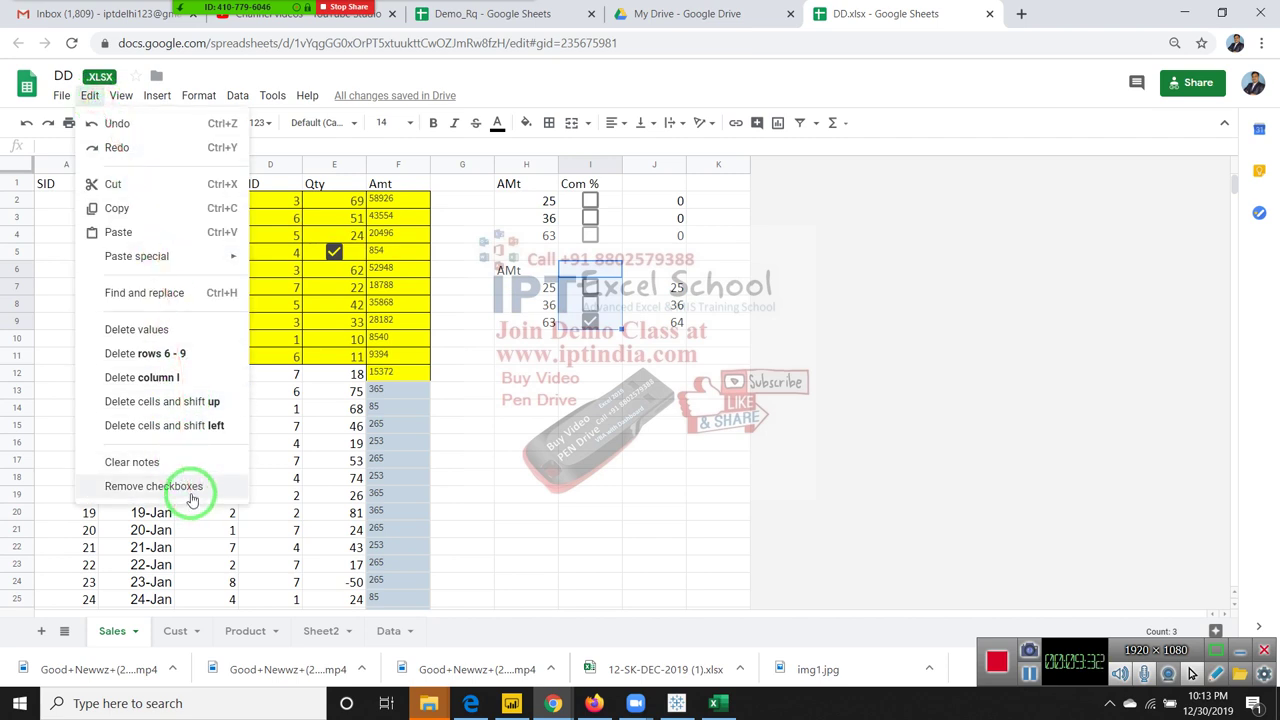
left_click(193, 499)
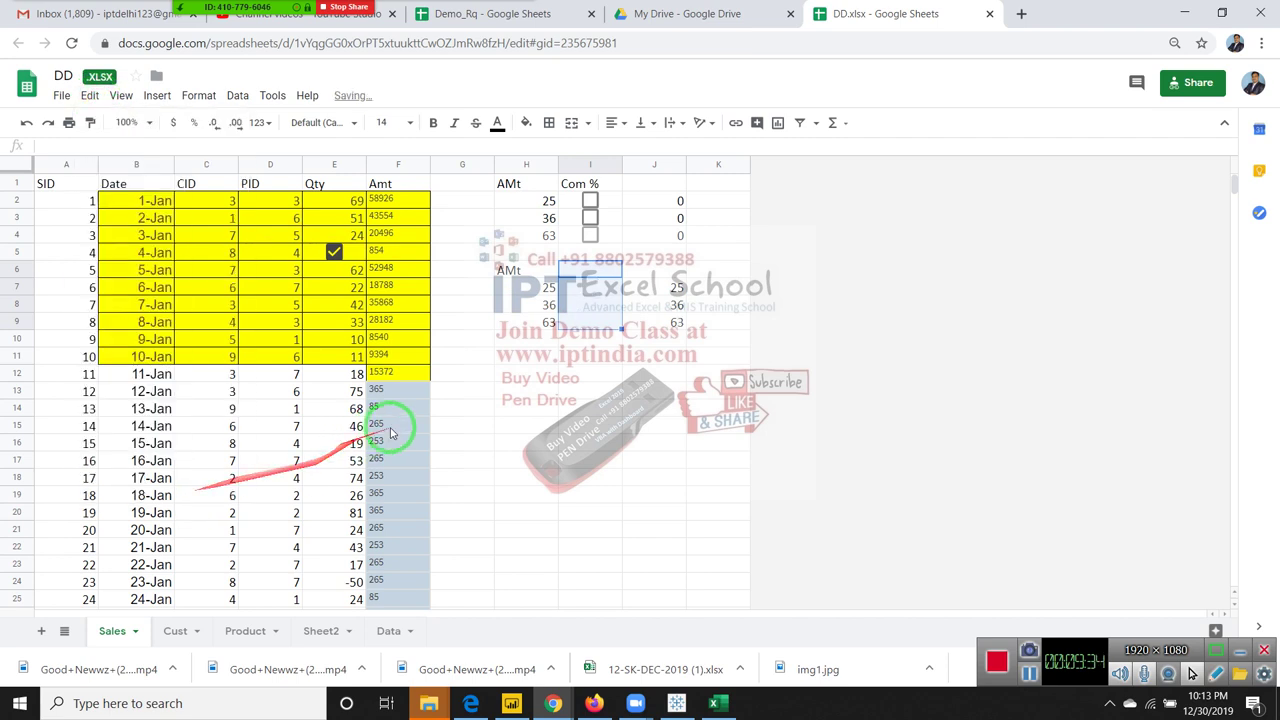
left_click(506, 350)
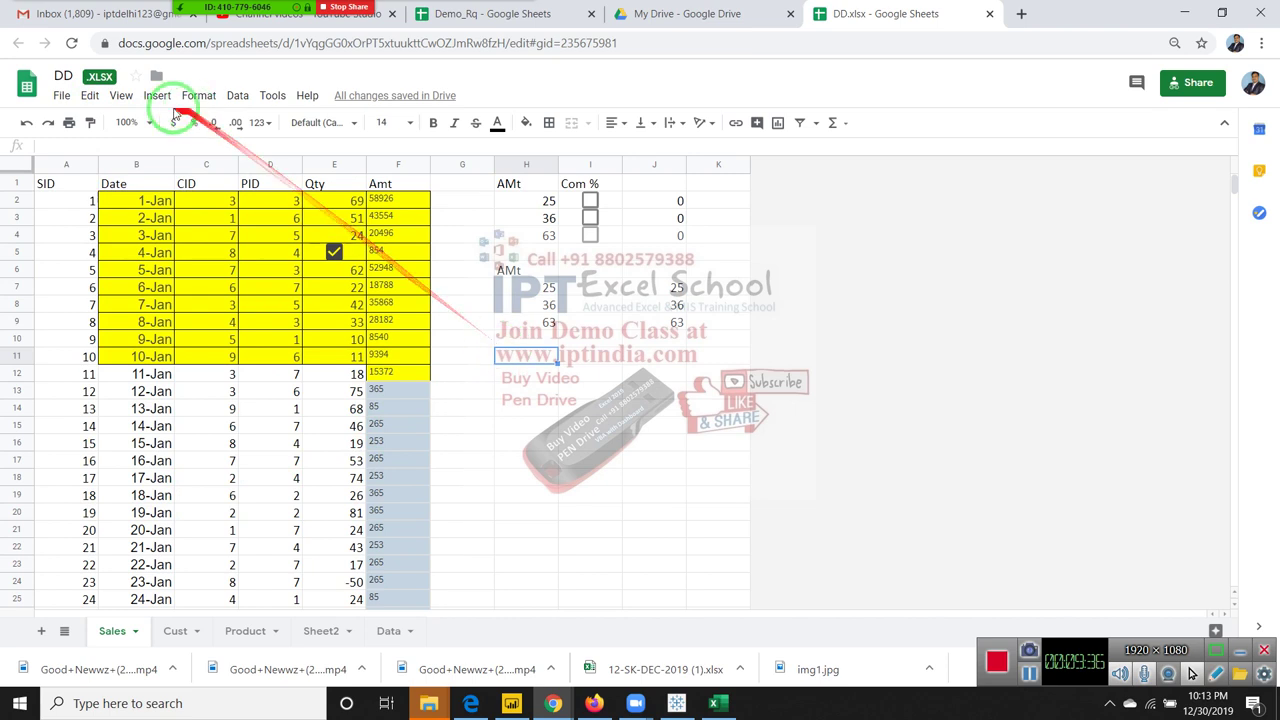
Look through the Edit and View menus, then minimise Chrome to show the desktop.
left_click(93, 98)
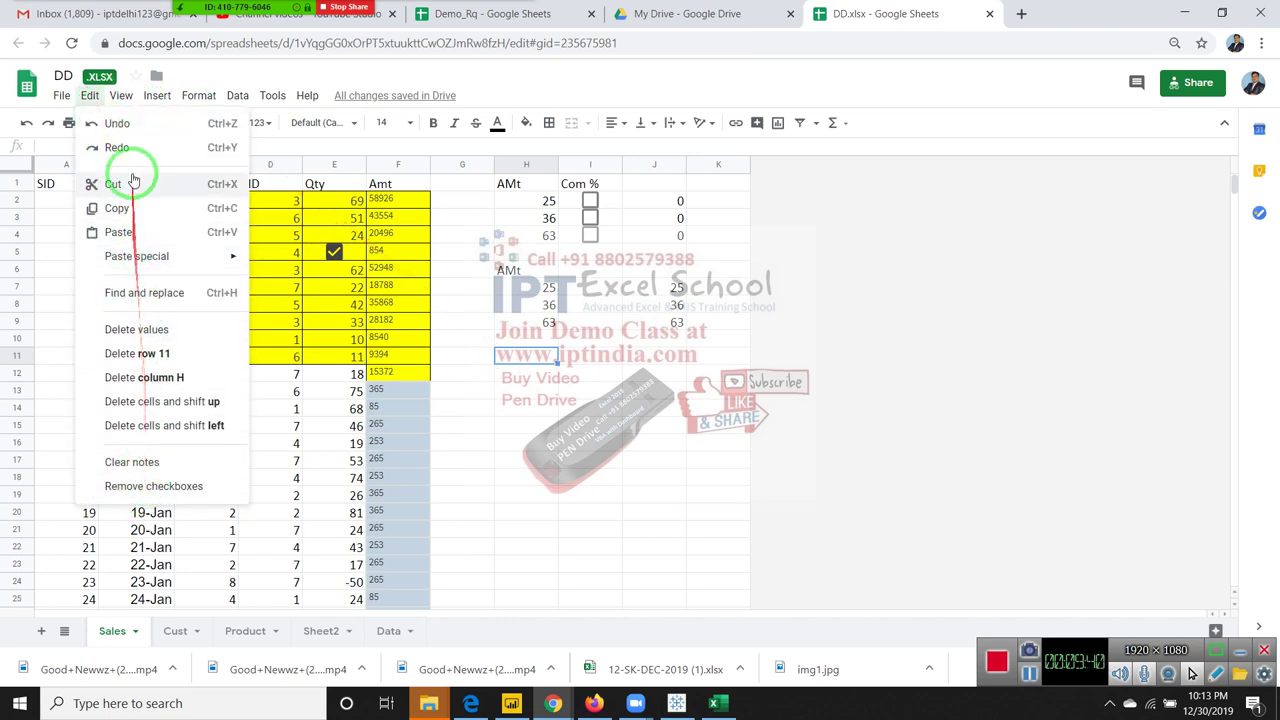
mouse_move(122, 97)
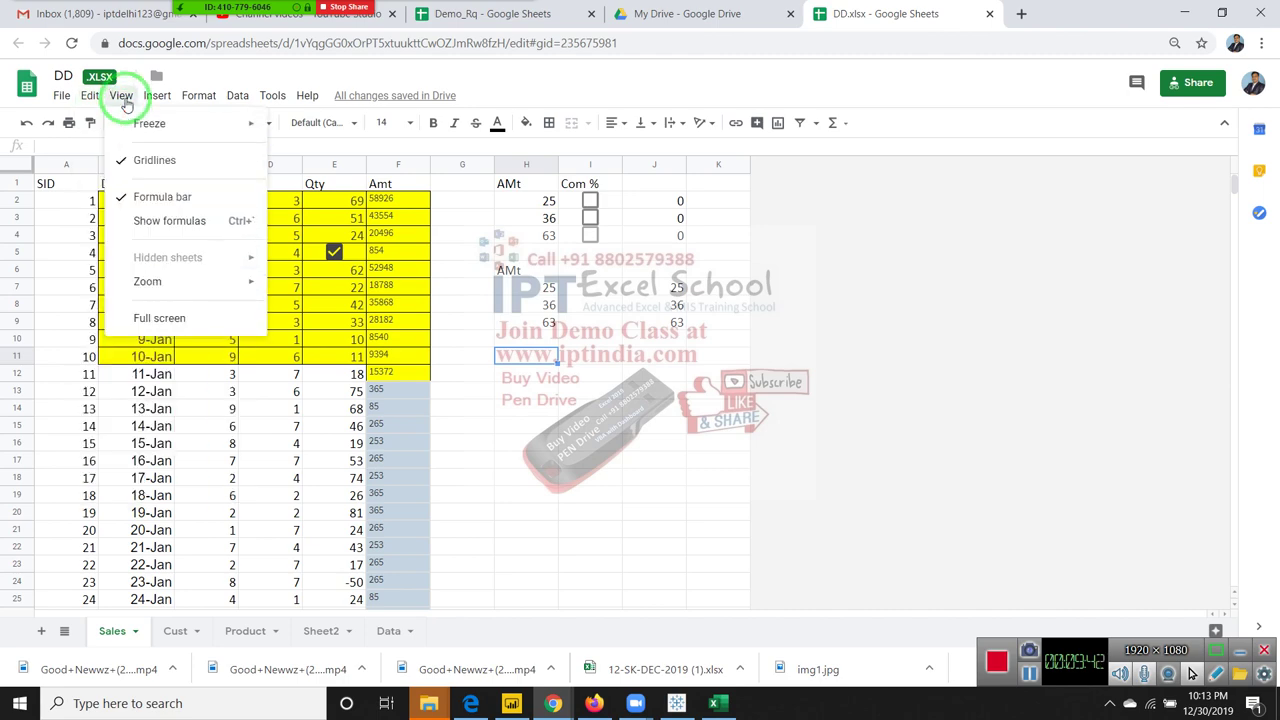
mouse_move(150, 281)
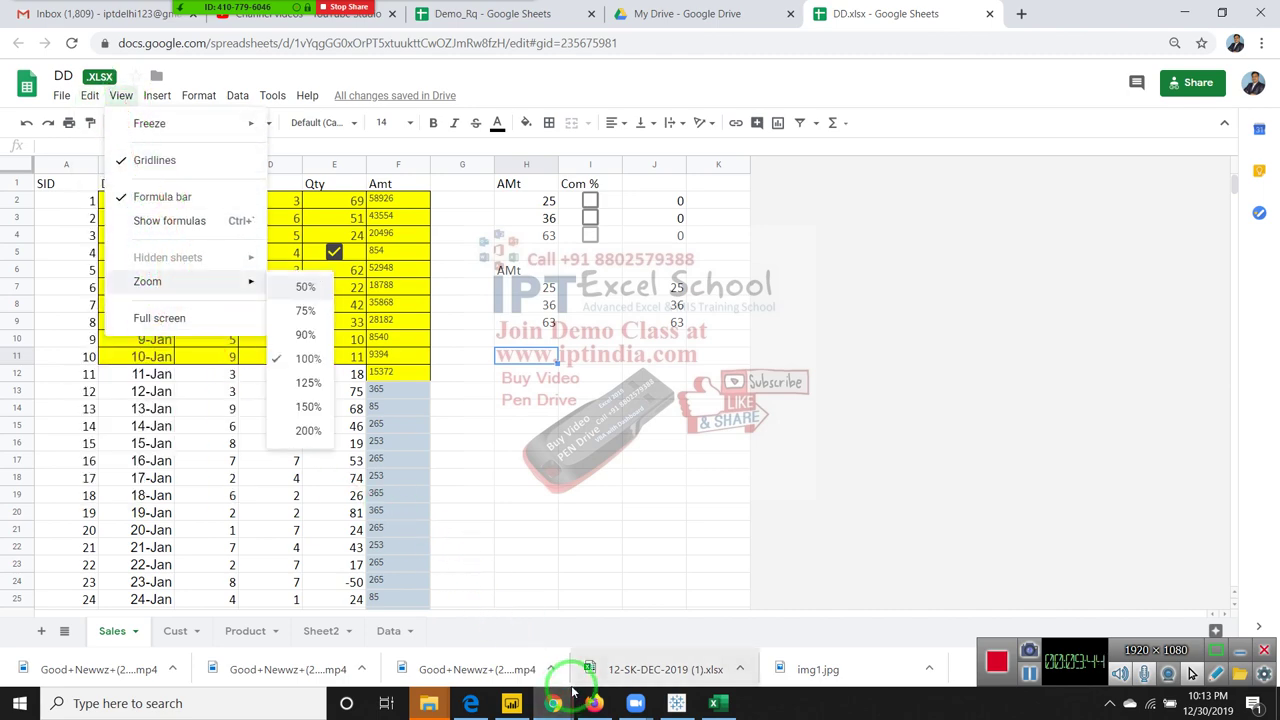
left_click(552, 703)
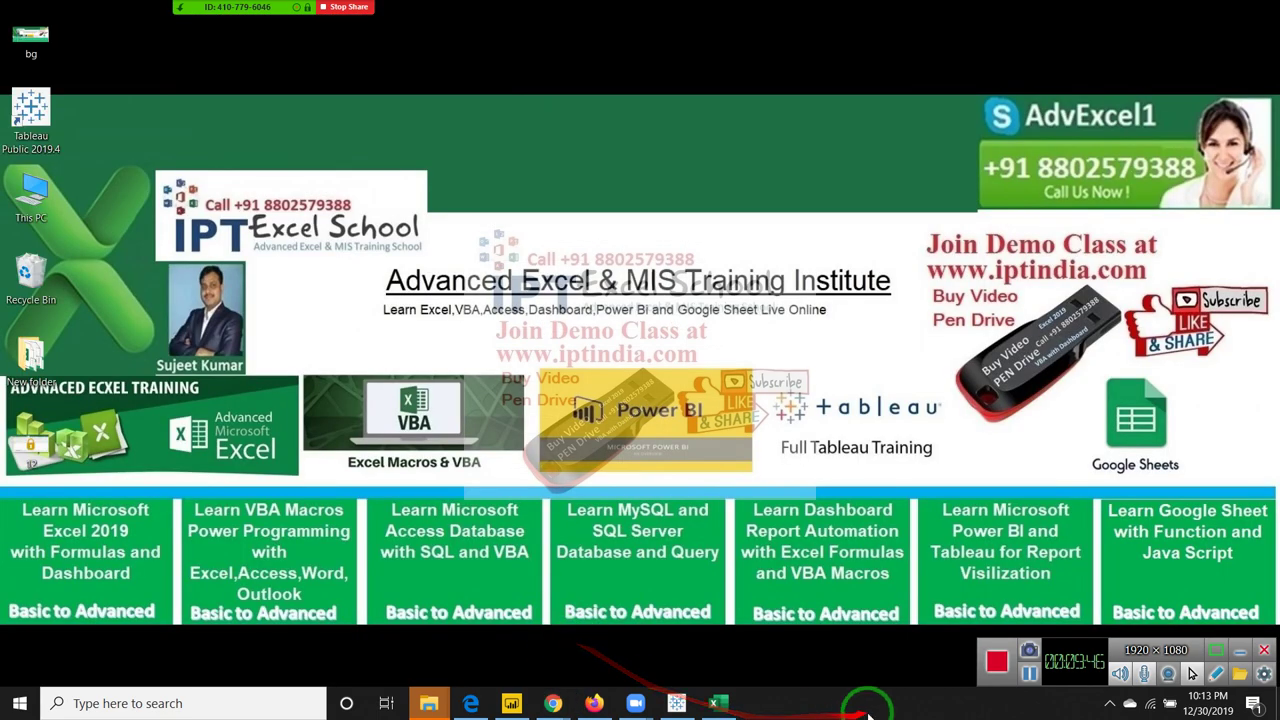